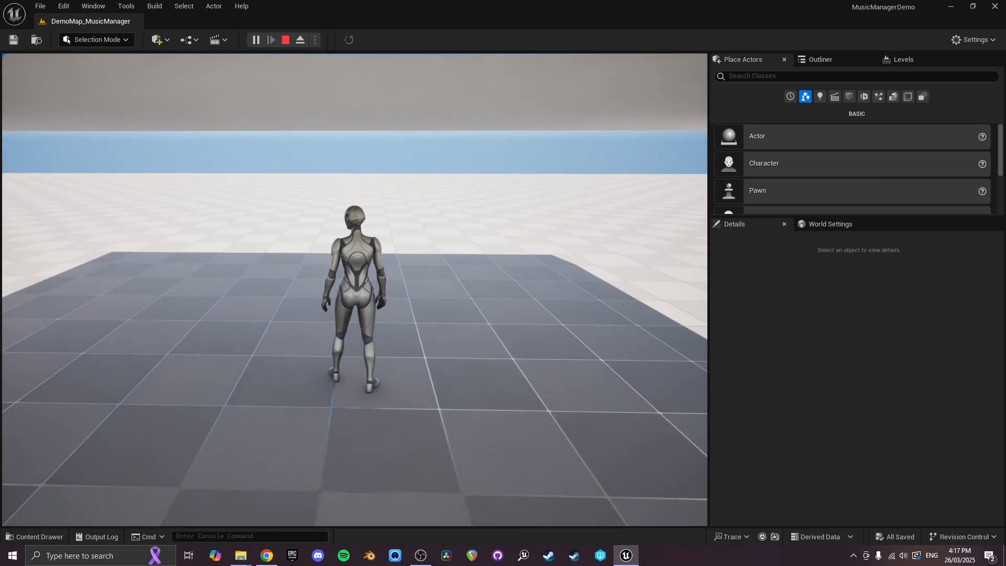
pyautogui.press('a')
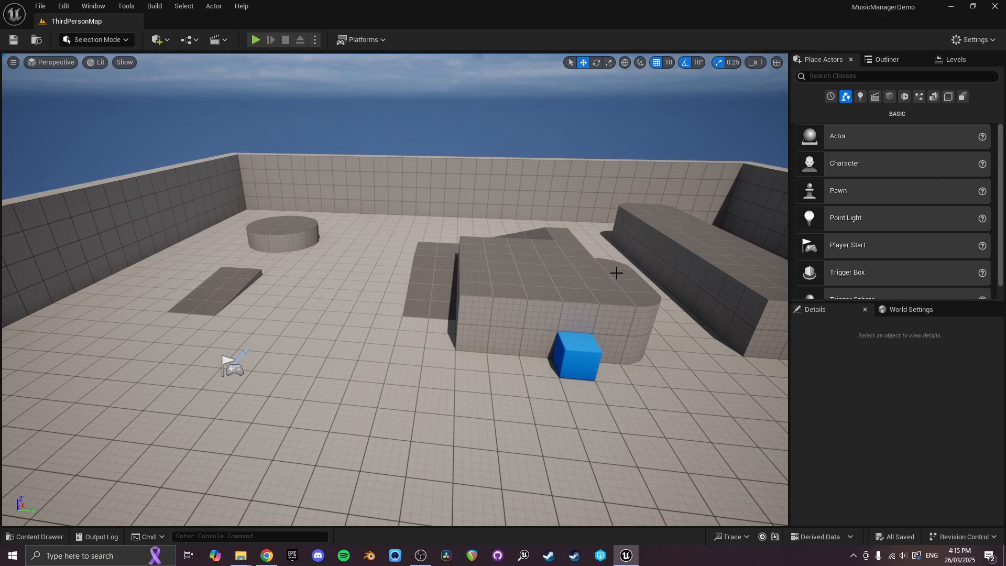
pyautogui.moveTo(579, 278); pyautogui.dragTo(633, 304, button='right')
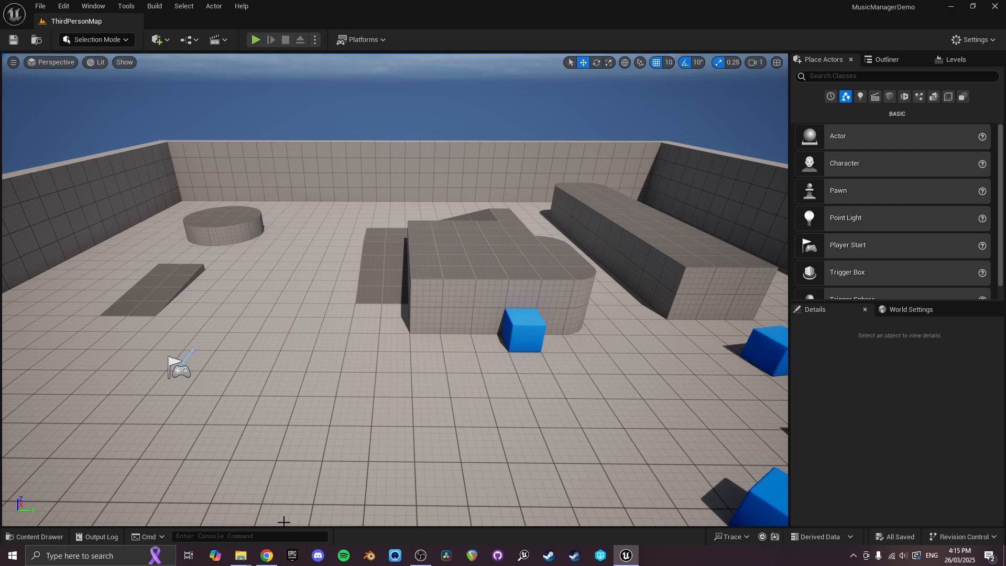
# Switch to File Explorer and copy the JacksonsFunctions 1.3 and JacksonsMusicManager 1.1 folders from Fab_MusicManager.
pyautogui.moveTo(241, 556)
pyautogui.click(270, 510)
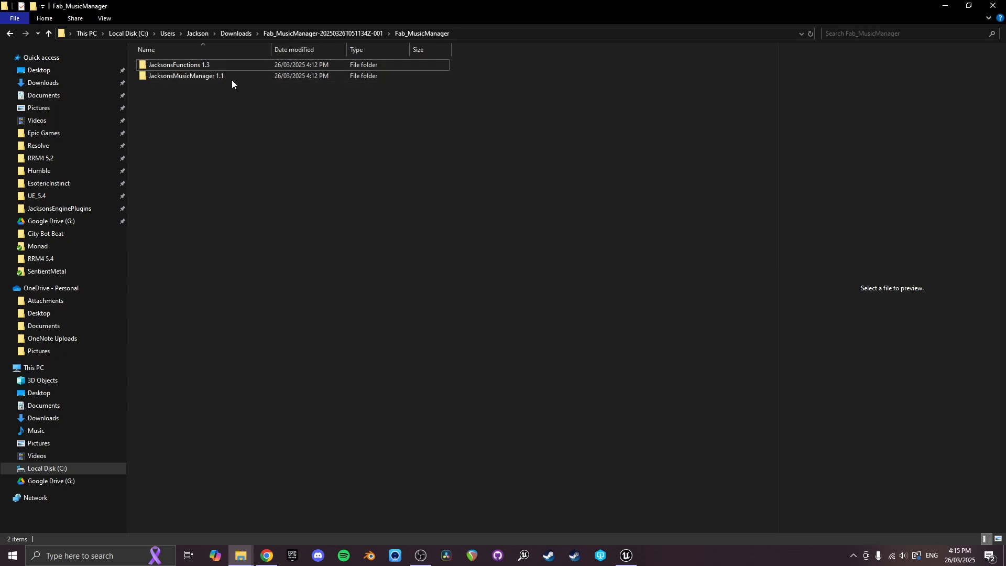
pyautogui.click(201, 68)
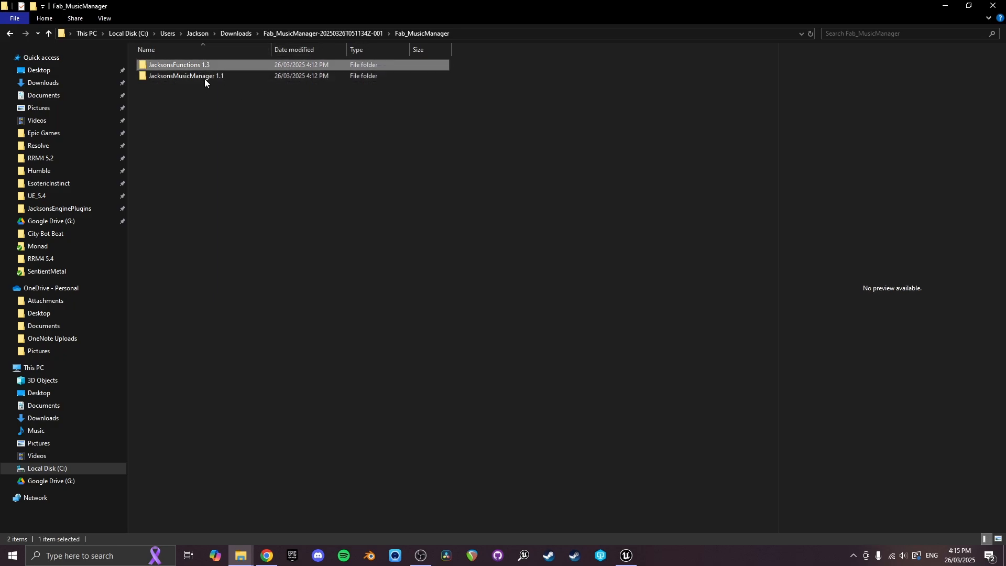
pyautogui.keyDown('shift'); pyautogui.click(205, 77); pyautogui.keyUp('shift')
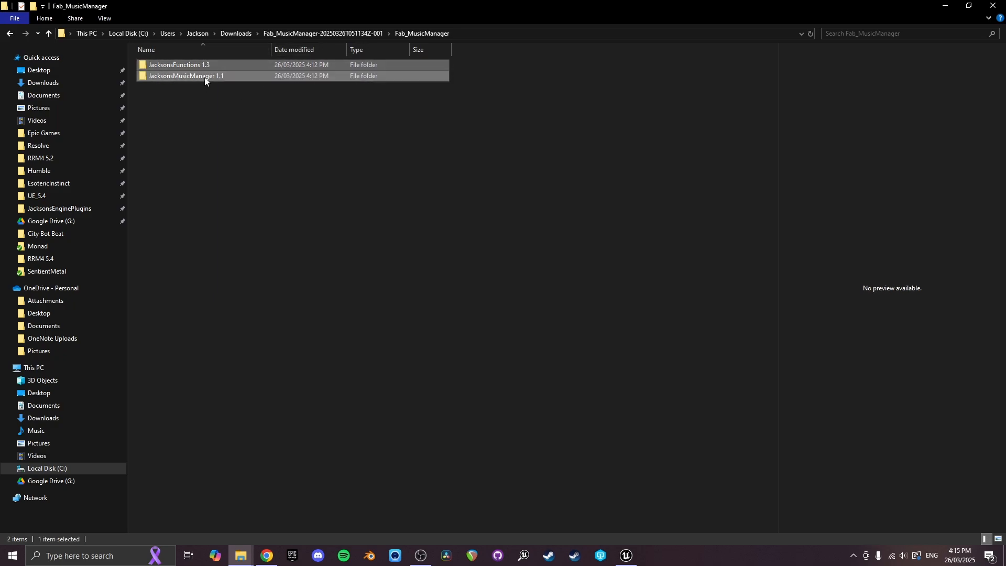
pyautogui.click(241, 556)
# Switch to Unreal Editor, reveal the Characters content folder in File Explorer and go up to the MusicManagerDemo project folder.
pyautogui.click(620, 560)
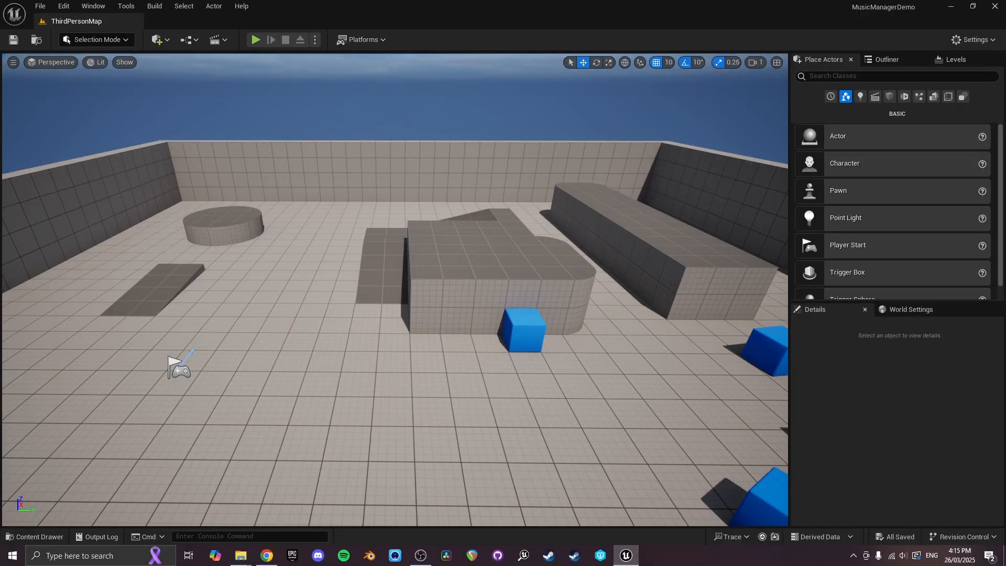
pyautogui.hotkey('ctrl', 'space')
pyautogui.rightClick(310, 424)
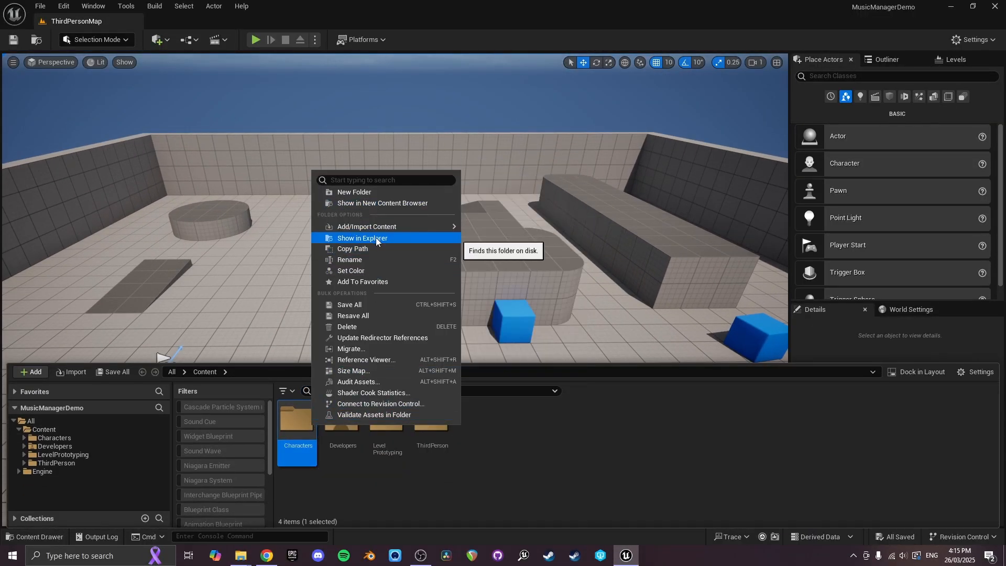
pyautogui.click(376, 237)
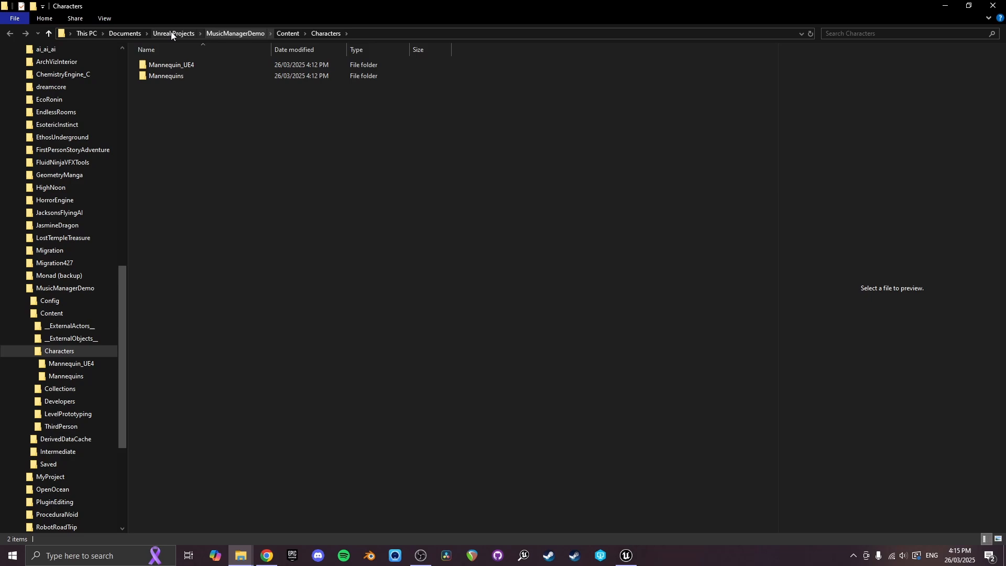
pyautogui.click(233, 34)
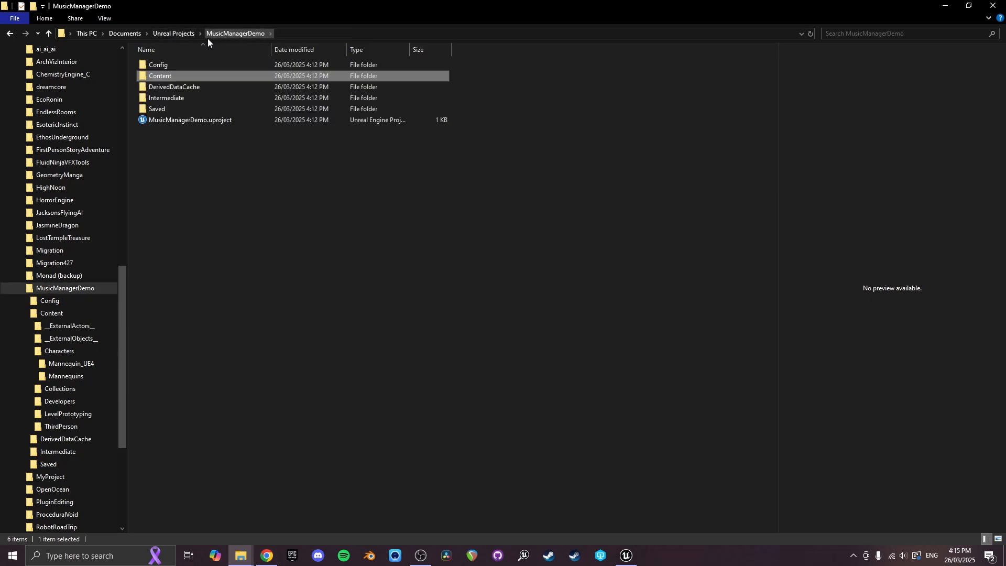
# Create a new folder named Plugins in the MusicManagerDemo project folder.
pyautogui.click(187, 165)
pyautogui.rightClick(187, 164)
pyautogui.moveTo(243, 363)
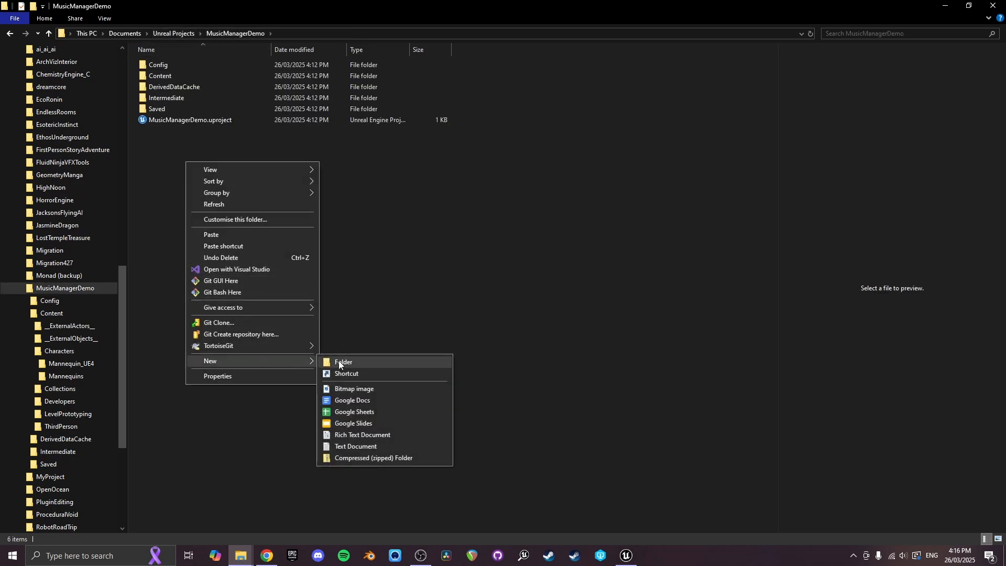
pyautogui.click(341, 362)
pyautogui.write('Plugins')
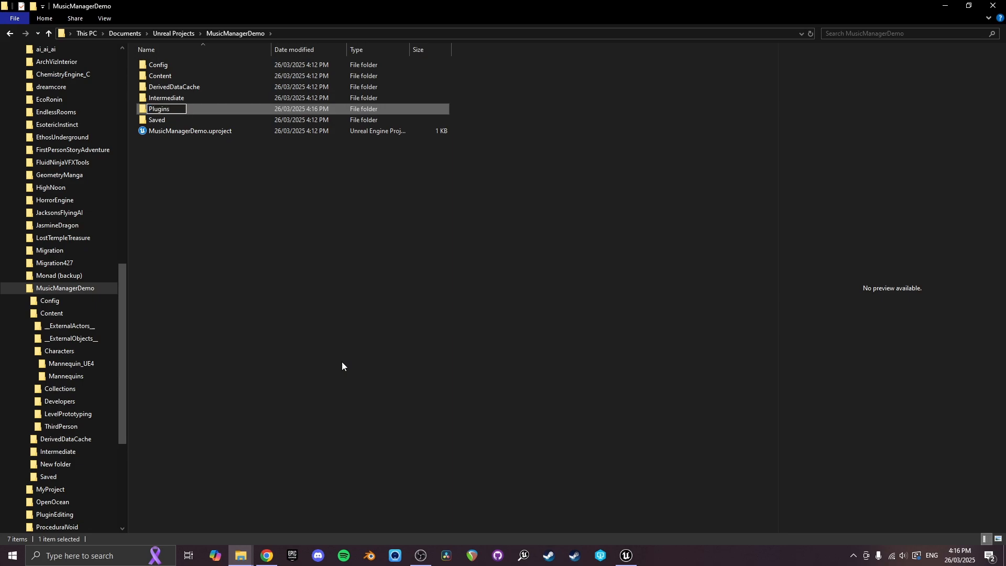
pyautogui.press('Return')
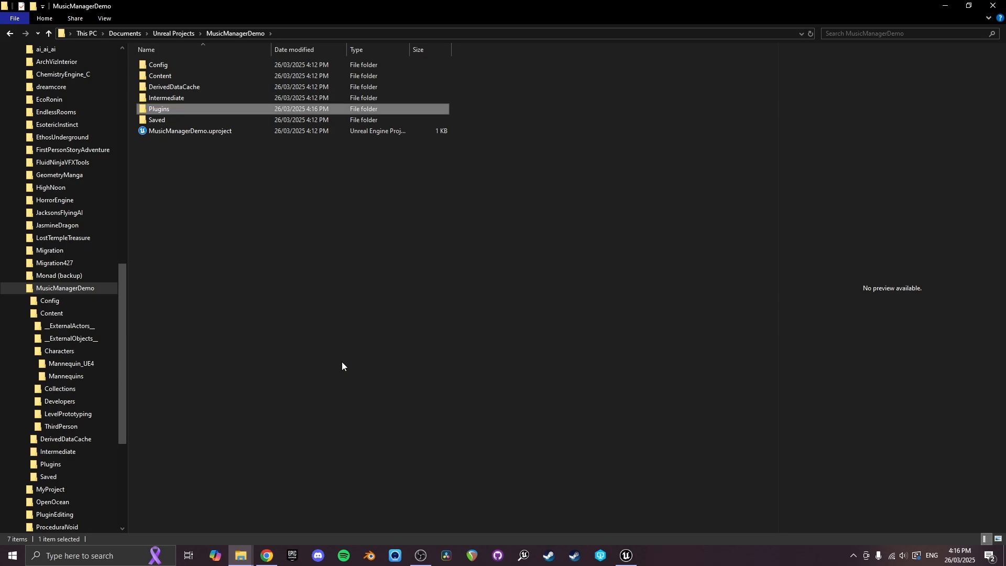
# Paste the two copied plugin folders into the project's Plugins folder.
pyautogui.press('Return')
pyautogui.hotkey('ctrl', 'v')
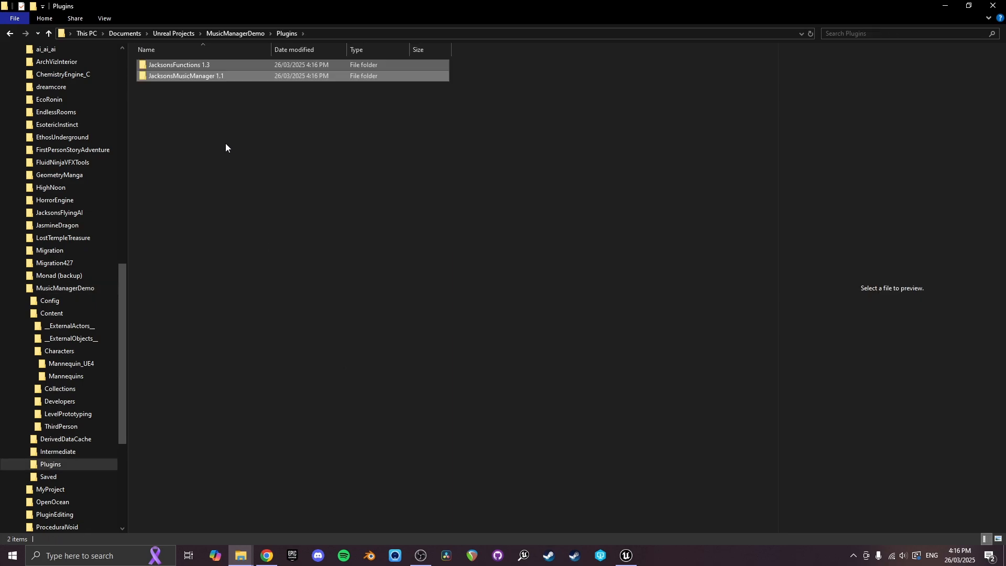
pyautogui.click(193, 66)
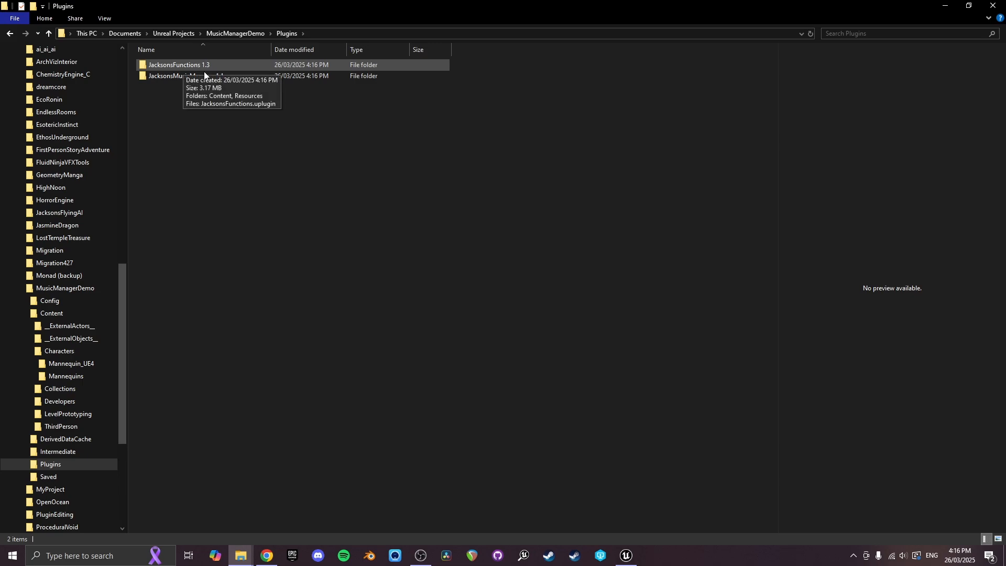
# Switch back to Unreal Editor, enable the RestartEditor plugin and restart the editor.
pyautogui.click(627, 555)
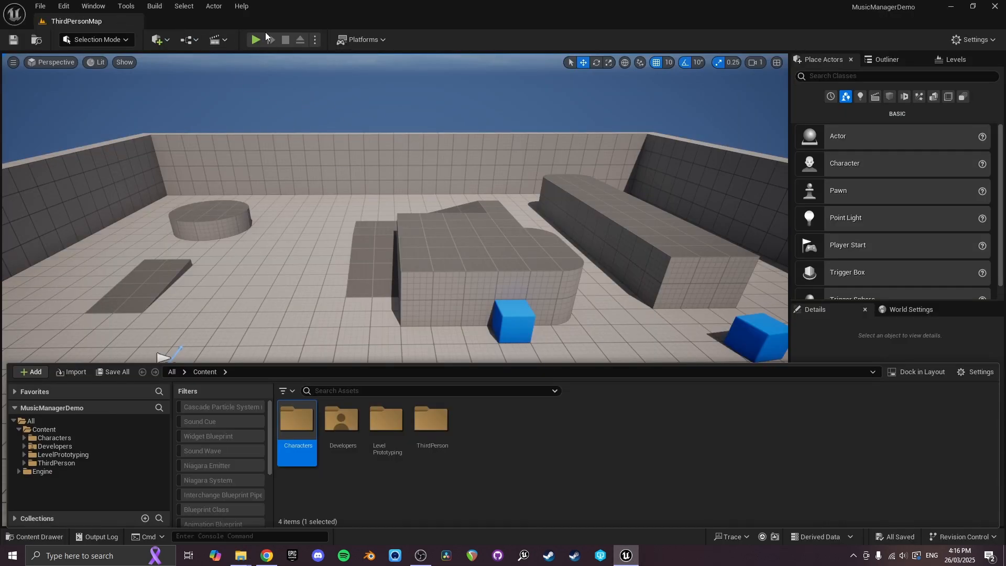
pyautogui.click(40, 6)
pyautogui.moveTo(63, 6)
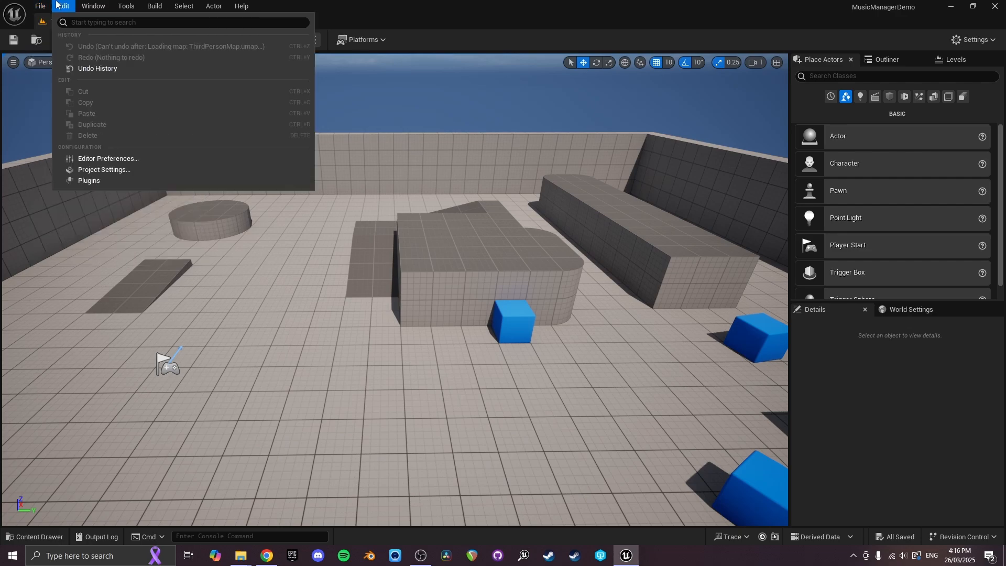
pyautogui.click(98, 182)
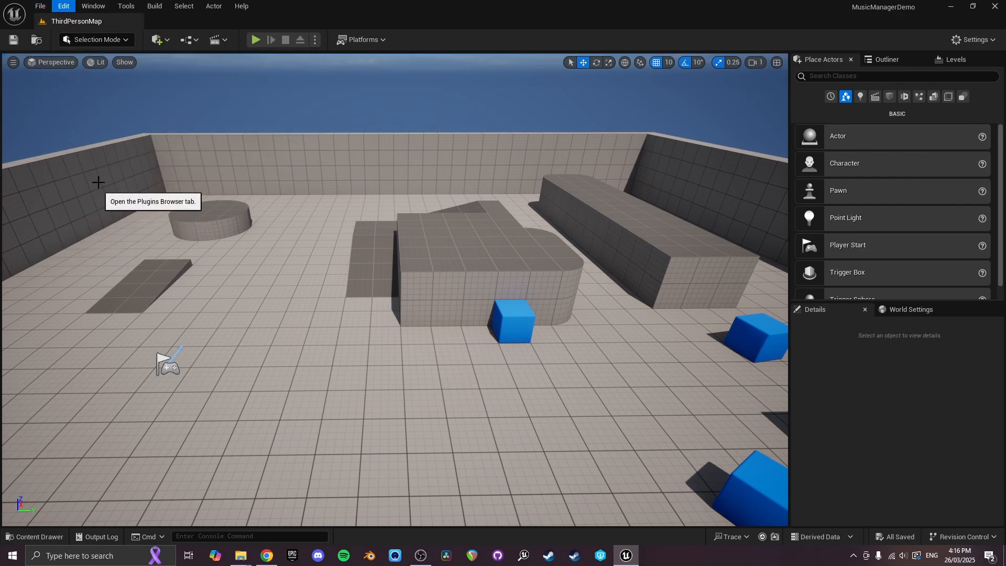
pyautogui.write('restart')
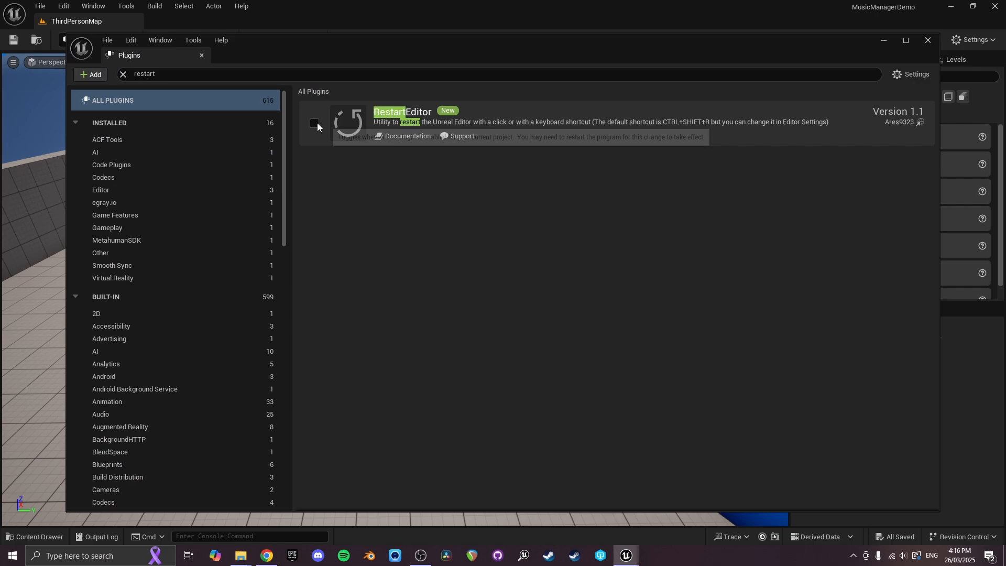
pyautogui.click(316, 123)
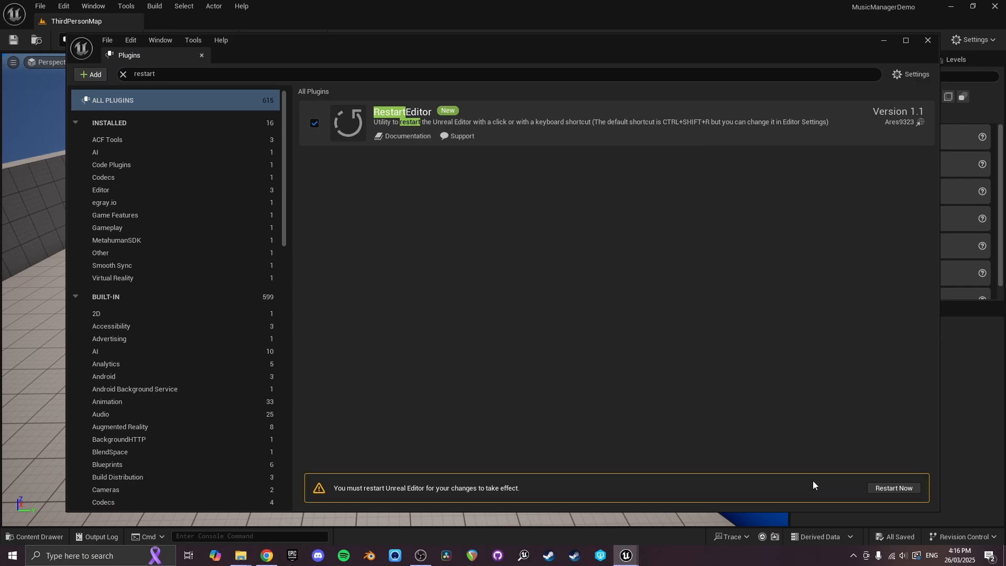
pyautogui.click(884, 488)
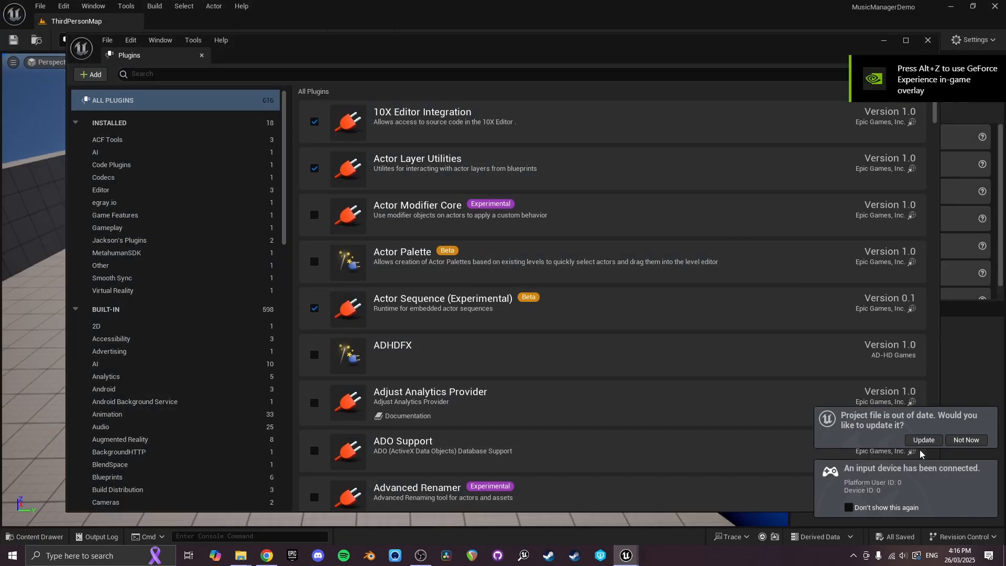
# Update the out-of-date project file and check the installed plugins by searching the plugin list for "jacks".
pyautogui.click(924, 440)
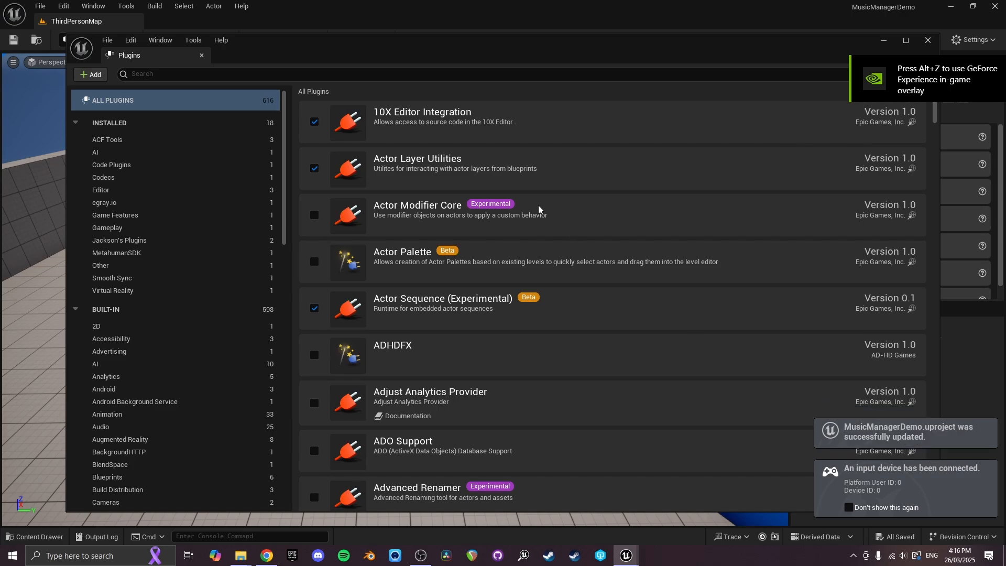
pyautogui.click(180, 76)
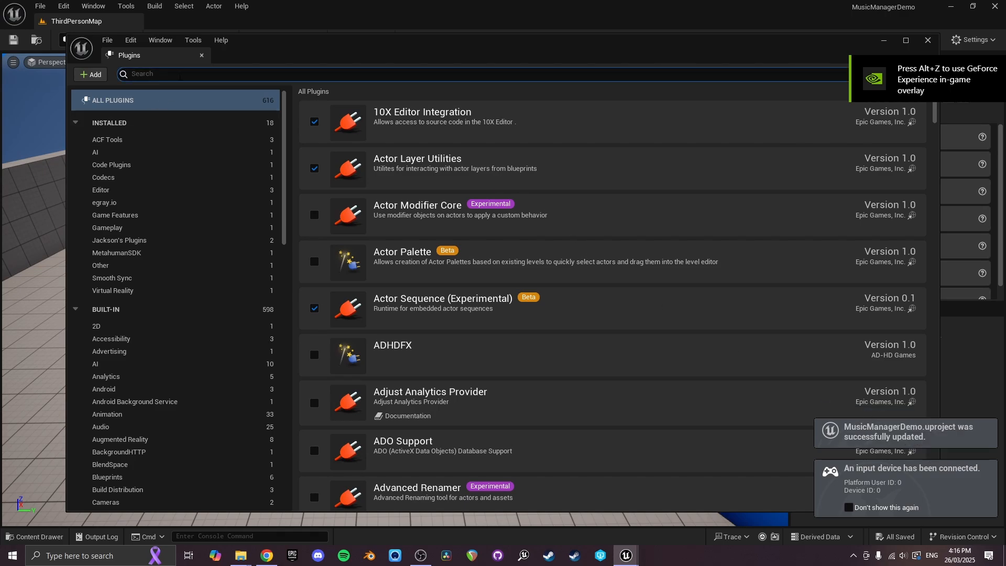
pyautogui.write('jacks')
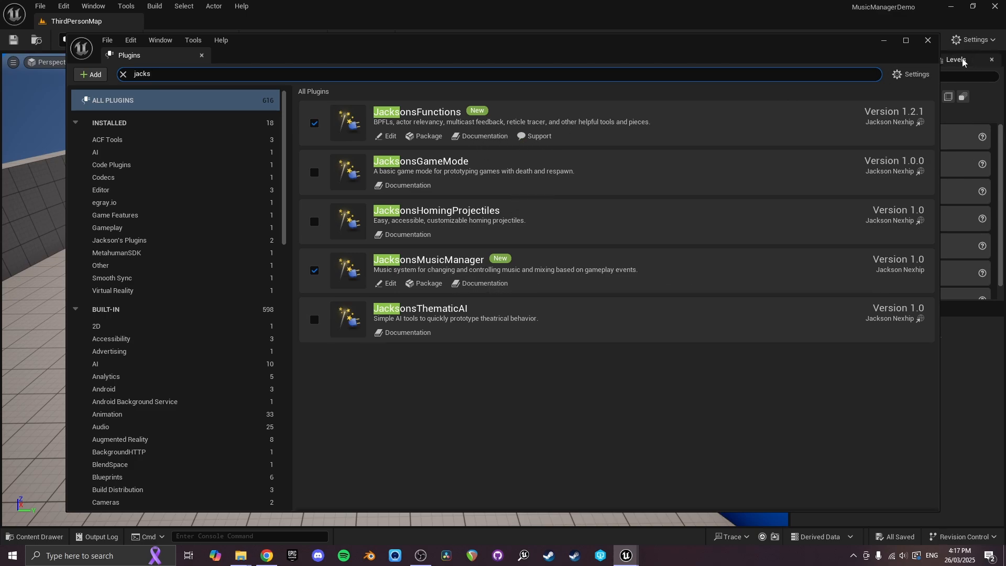
pyautogui.click(933, 44)
# Open the DemoMap_MusicManager level from the Maps folder of the JacksonsMusicManager plugin content.
pyautogui.moveTo(544, 262)
pyautogui.mouseDown(button='right')
pyautogui.moveTo(545, 210)
pyautogui.moveTo(545, 263)
pyautogui.mouseUp(button='right')
pyautogui.hotkey('ctrl', 'space')
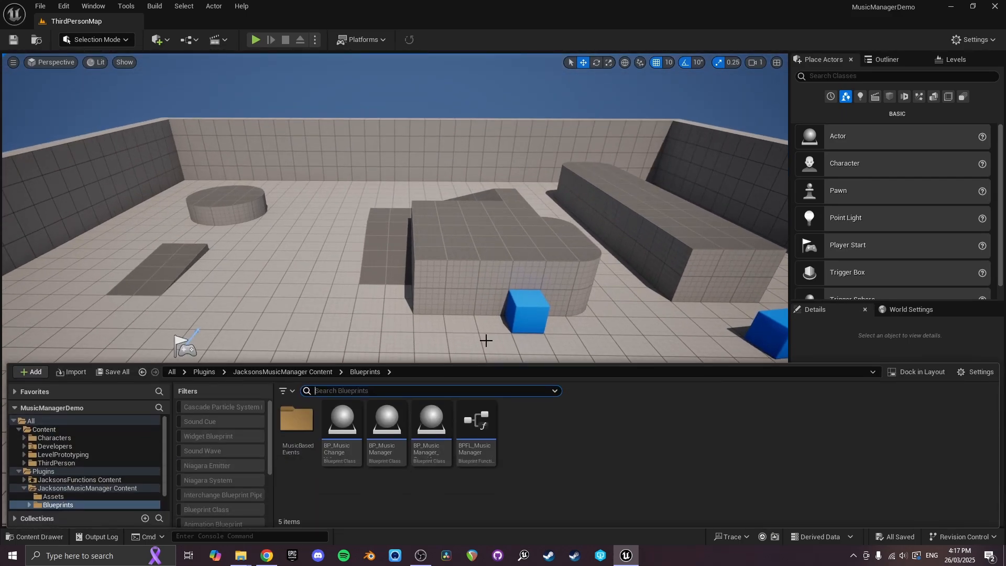
pyautogui.click(292, 372)
pyautogui.click(205, 371)
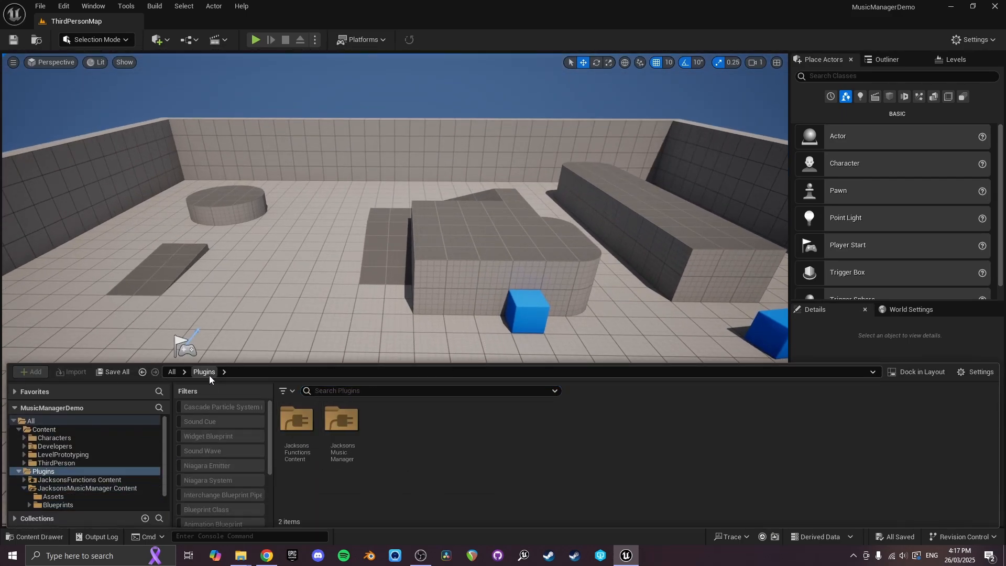
pyautogui.doubleClick(354, 431)
pyautogui.doubleClick(398, 431)
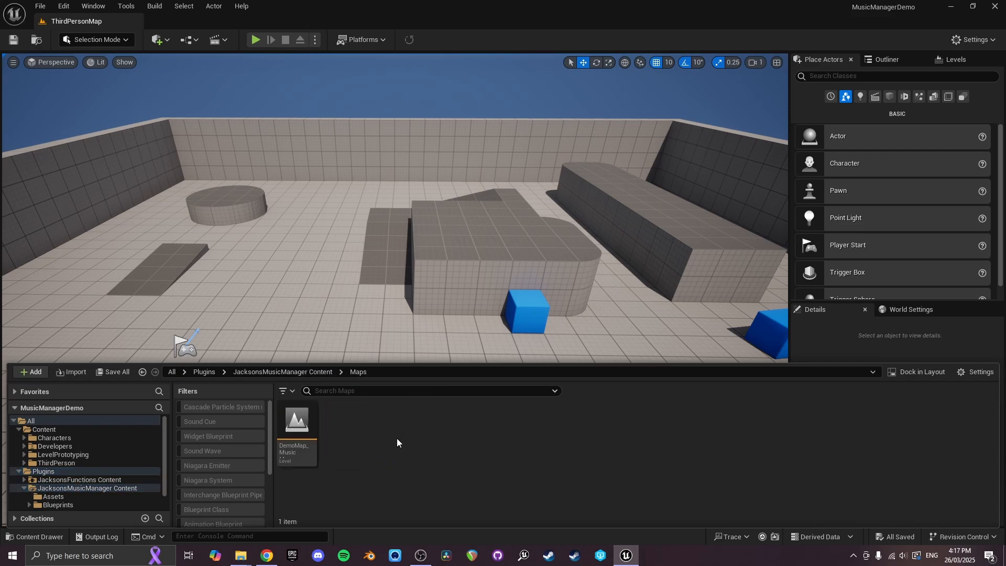
pyautogui.doubleClick(313, 428)
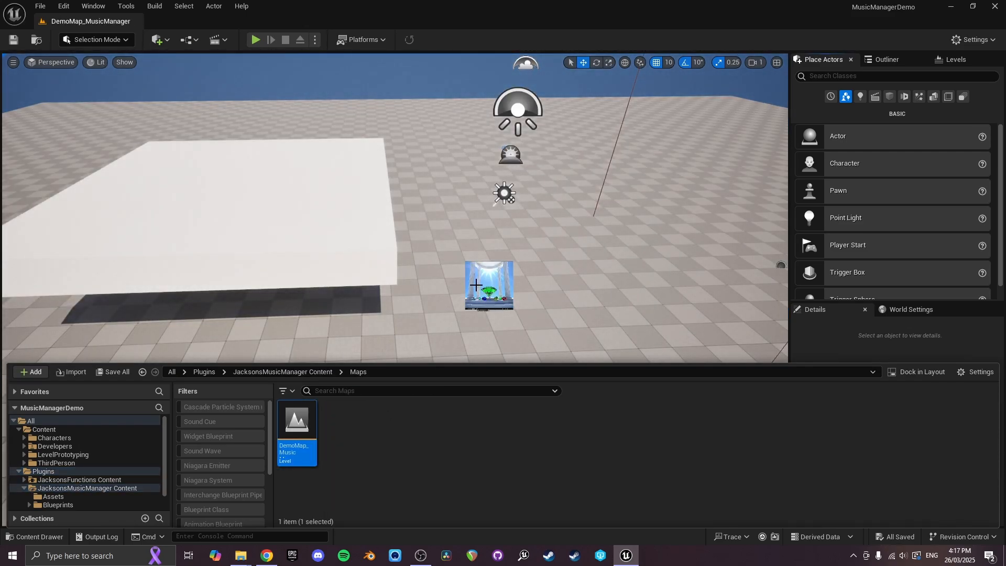
# Test the demo level in a play session, walking the character around and raising the system volume to 50.
pyautogui.moveTo(476, 285); pyautogui.dragTo(551, 325, button='right')
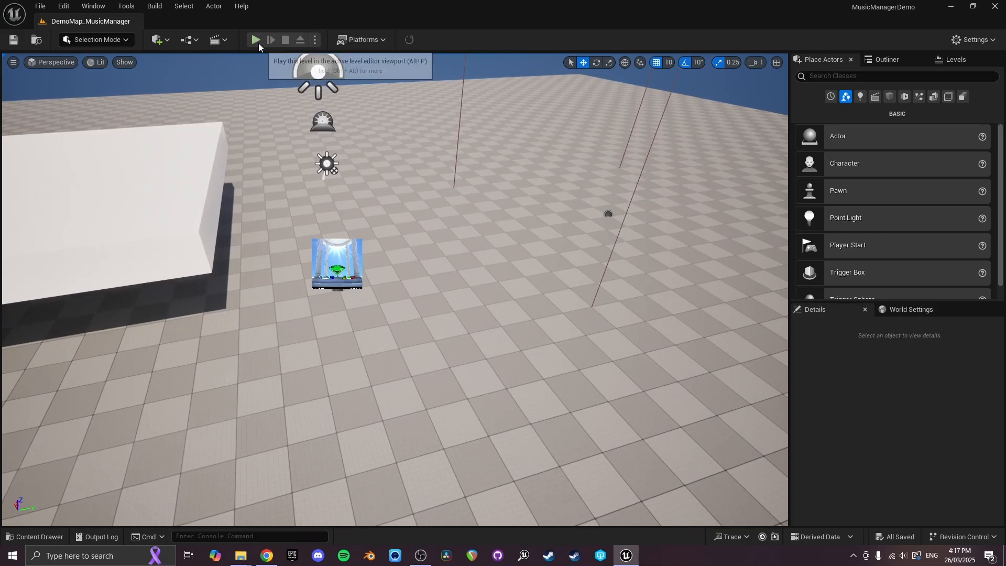
pyautogui.click(257, 41)
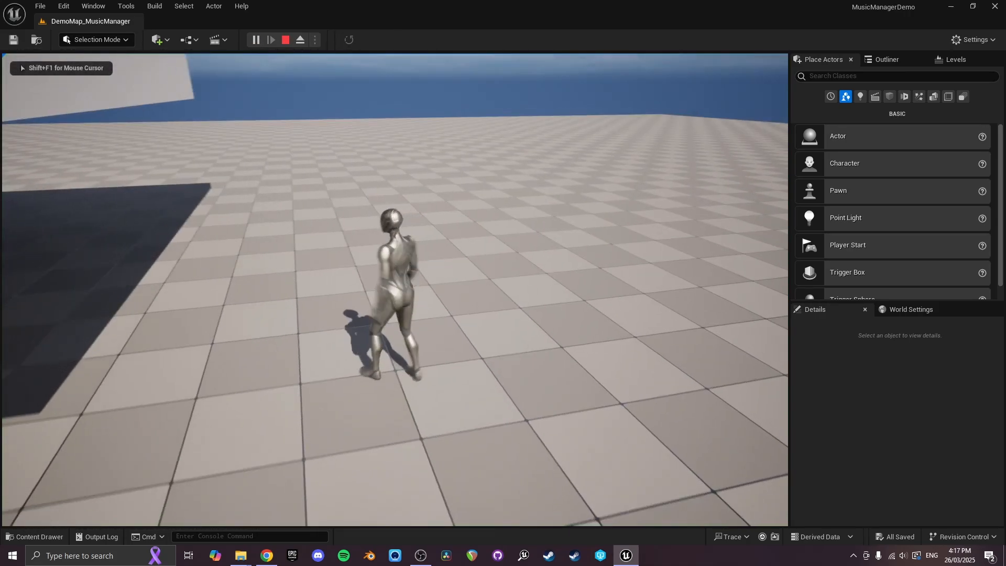
pyautogui.press('d')
pyautogui.press('w')
pyautogui.press('XF86AudioRaiseVolume')
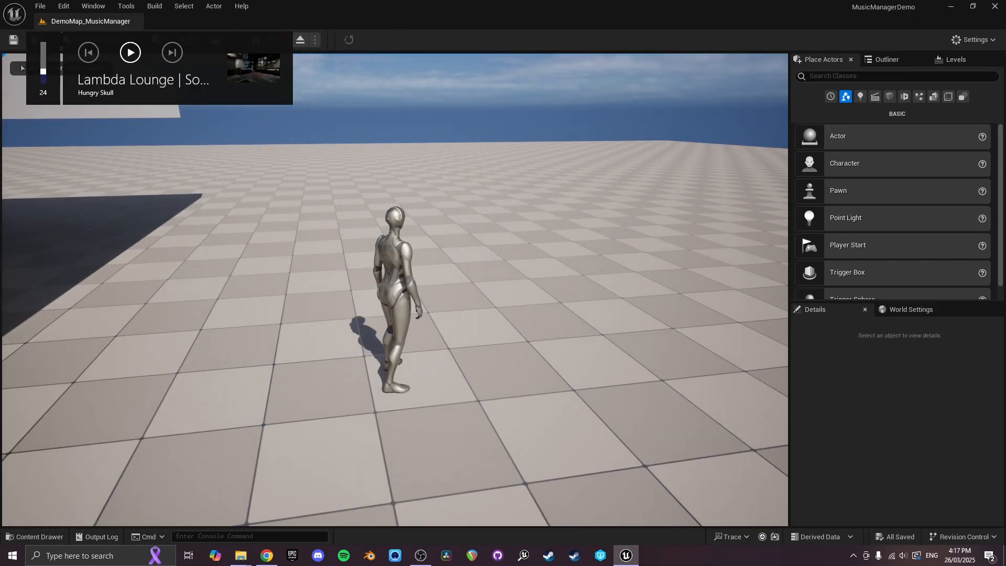
pyautogui.press('XF86AudioRaiseVolume')
pyautogui.press('XF86AudioRaiseVolume')
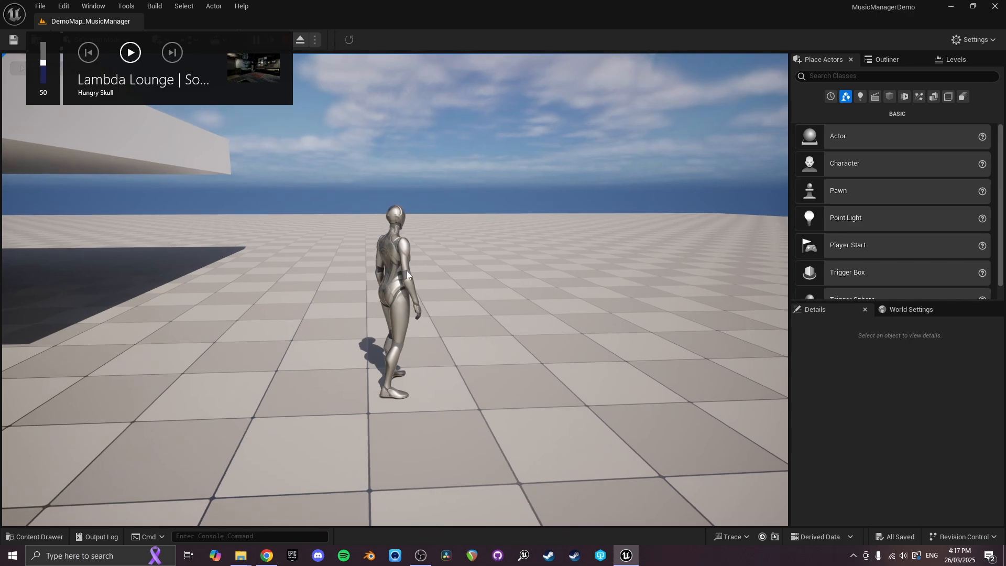
pyautogui.press('Escape')
# Select the BP_MusicManager actor in the level and enable its Init Active? option.
pyautogui.click(330, 264)
pyautogui.press('f')
pyautogui.scroll(-3, 833, 435)
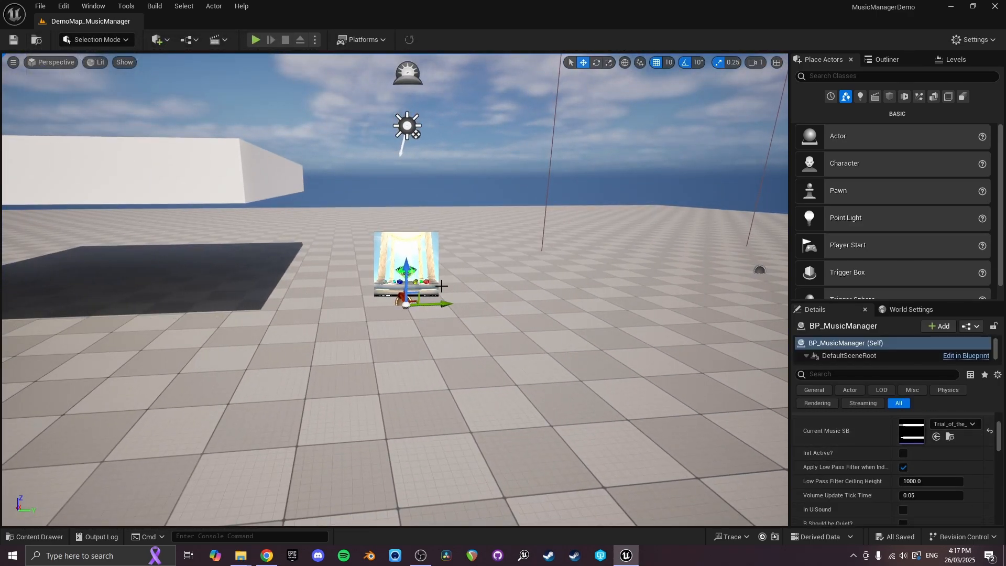
pyautogui.click(903, 453)
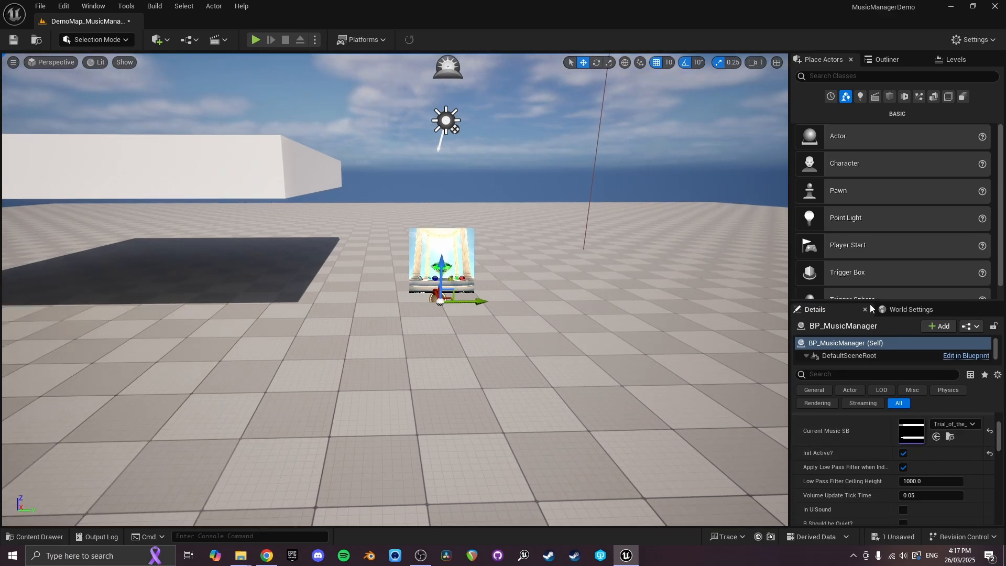
# Make the Details area taller and wider, and save the level.
pyautogui.moveTo(870, 302); pyautogui.dragTo(870, 217)
pyautogui.moveTo(768, 279); pyautogui.dragTo(709, 283)
pyautogui.hotkey('ctrl', 's')
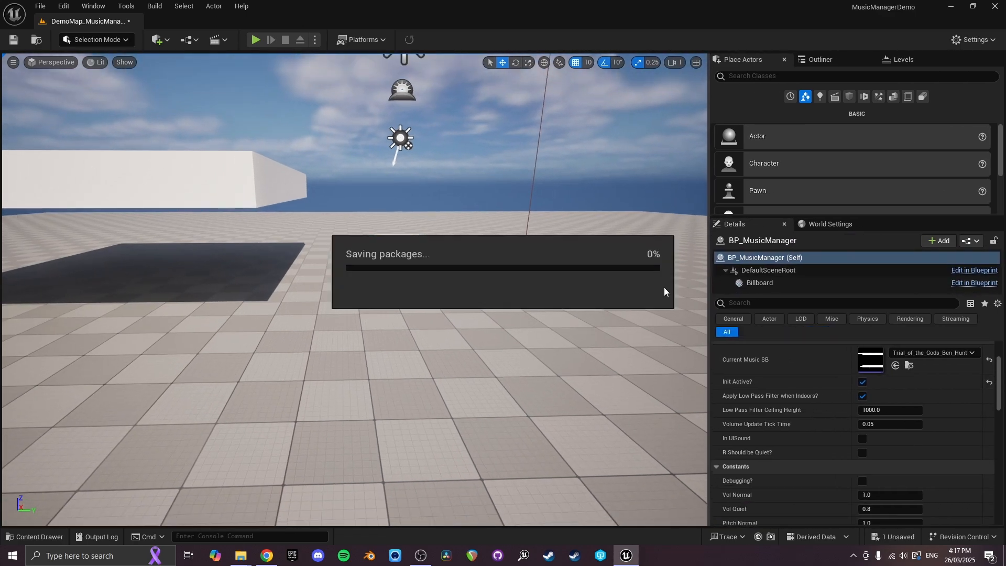
# Run the demo level in a play session, lowering the system volume and walking the character beneath the raised white slab.
pyautogui.click(256, 39)
pyautogui.press('s')
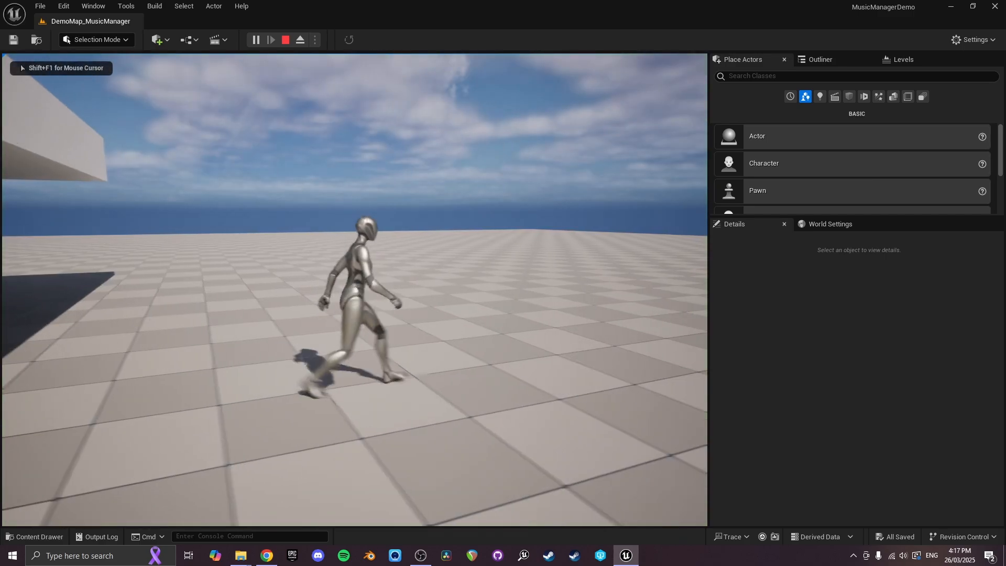
pyautogui.press('XF86AudioLowerVolume')
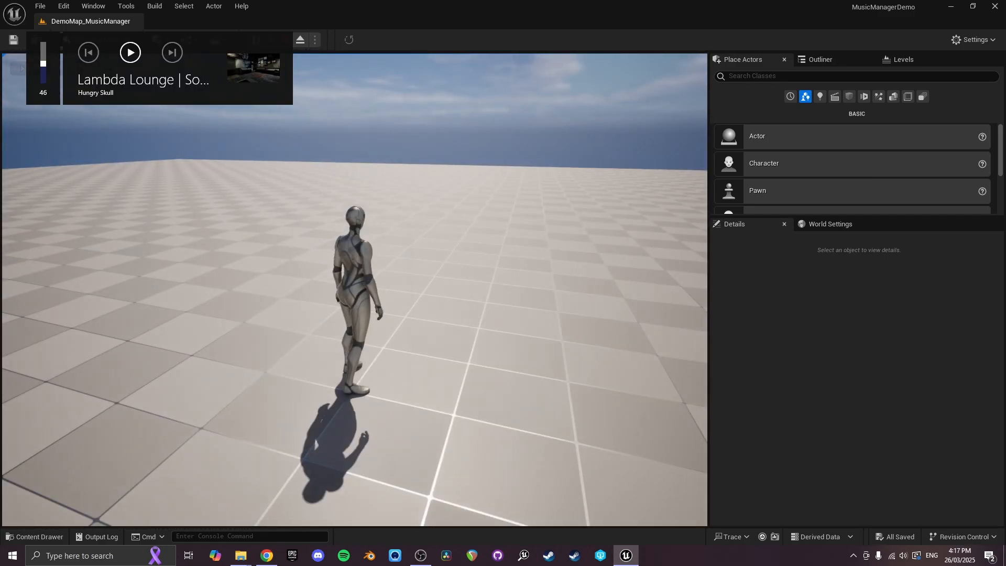
pyautogui.press('w')
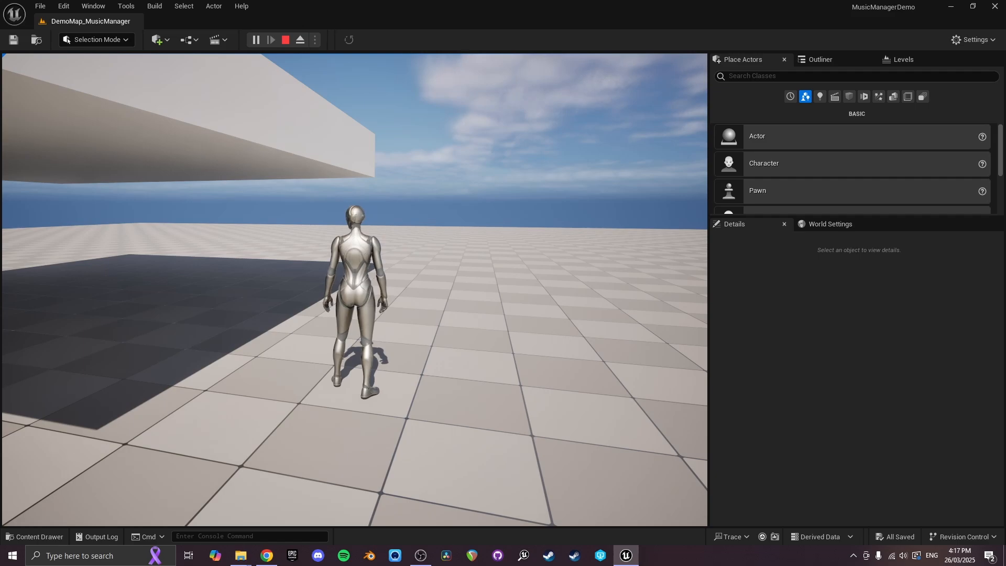
pyautogui.press('a')
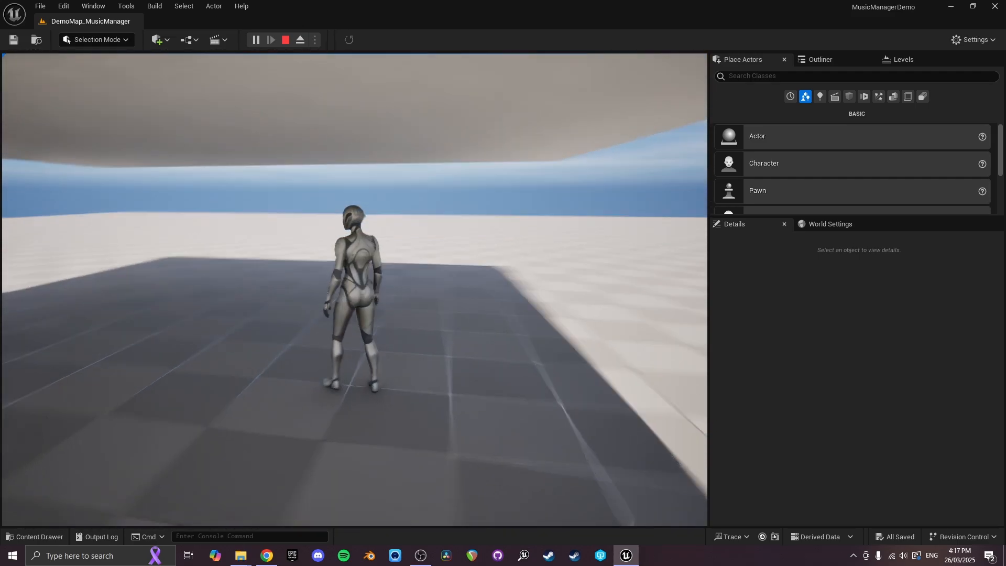
pyautogui.press('w')
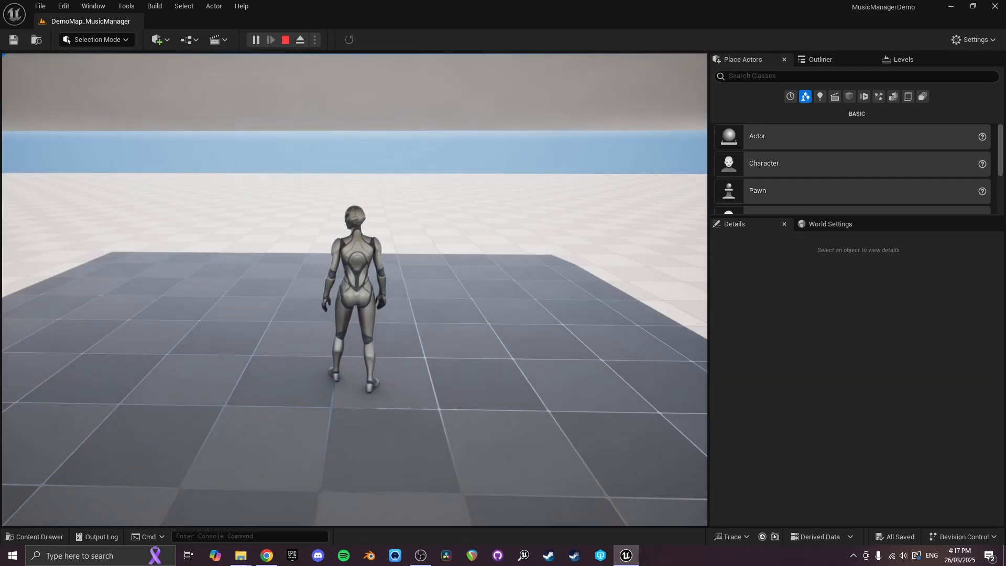
pyautogui.press('a')
pyautogui.press('w')
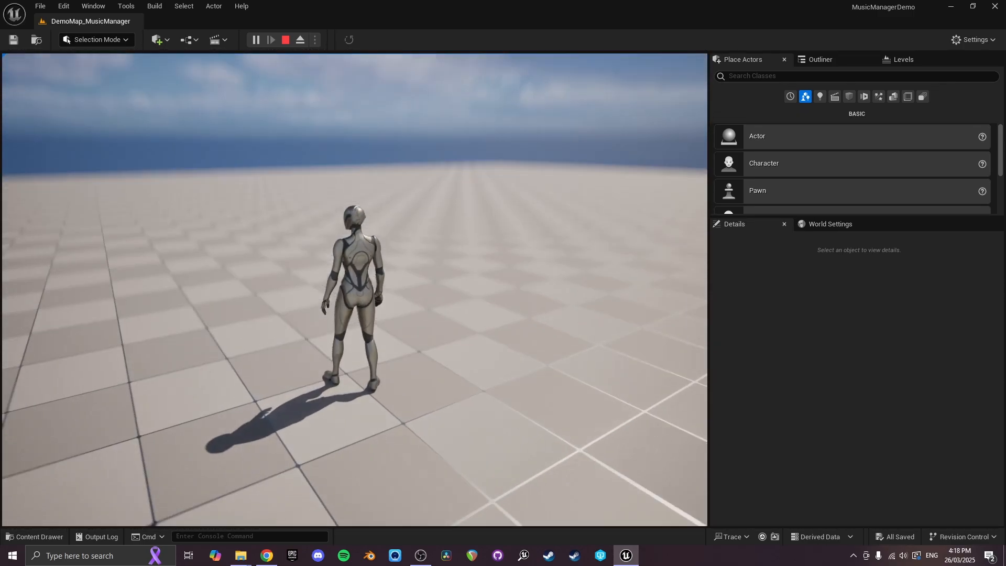
# Raise the system volume to 48 while walking the character across the open floor away from the slab.
pyautogui.press('d')
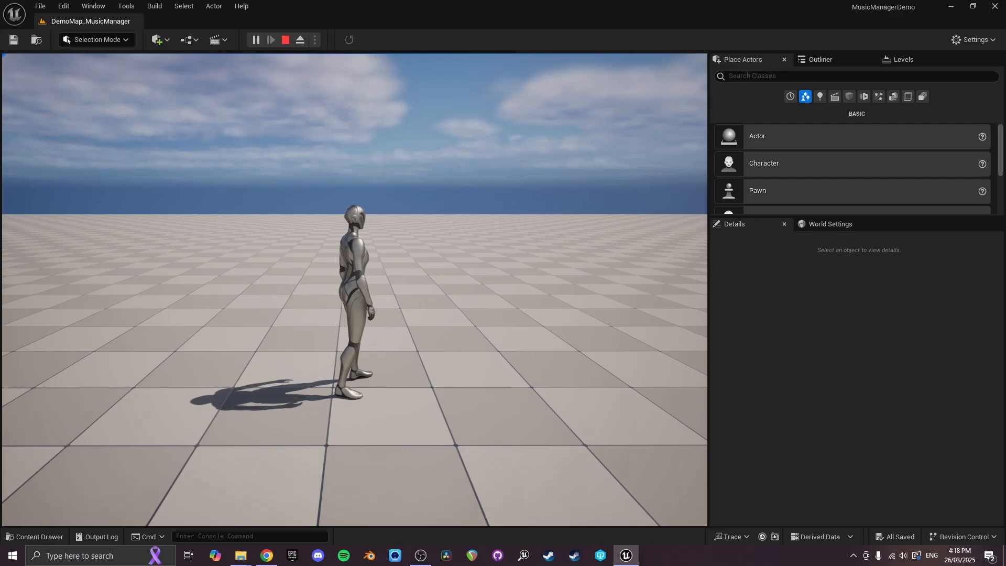
pyautogui.press('XF86AudioRaiseVolume')
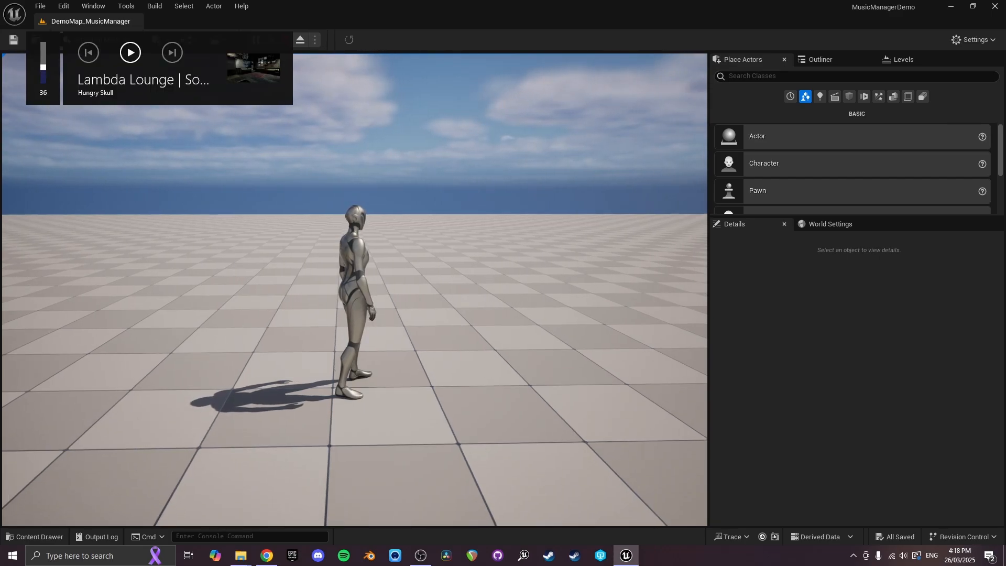
pyautogui.press('w')
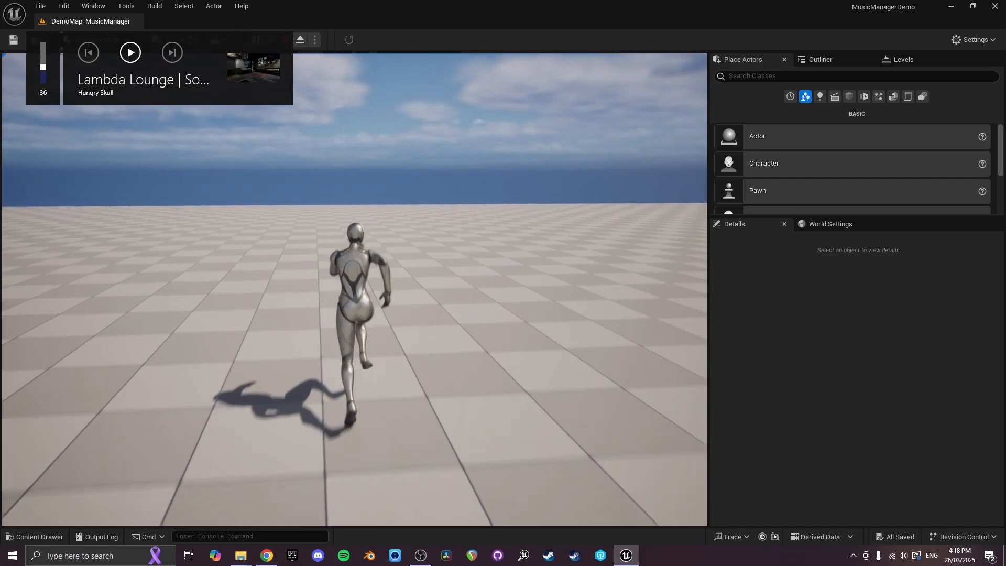
pyautogui.press('XF86AudioRaiseVolume')
pyautogui.press('XF86AudioRaiseVolume')
pyautogui.press('XF86AudioRaiseVolume')
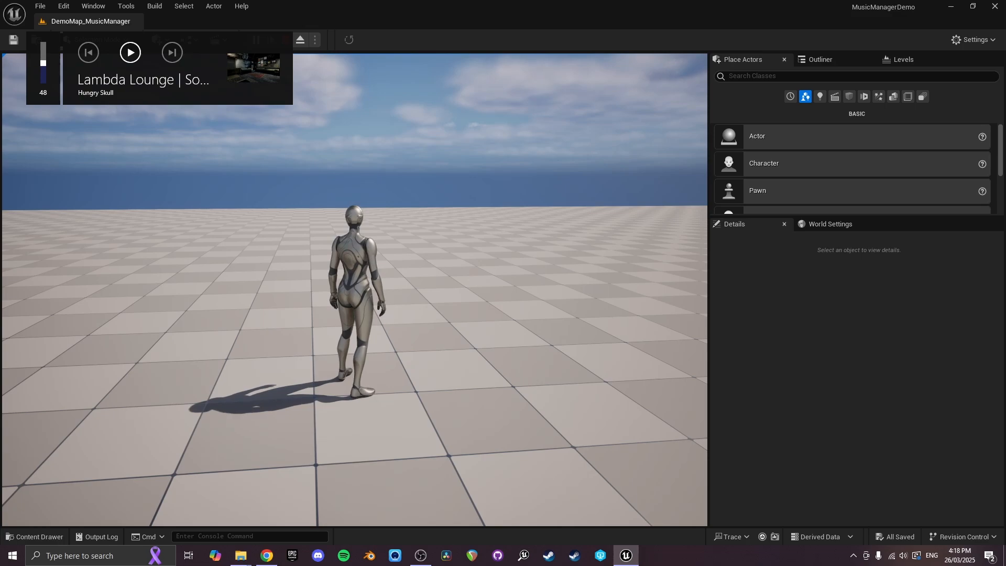
pyautogui.press('w')
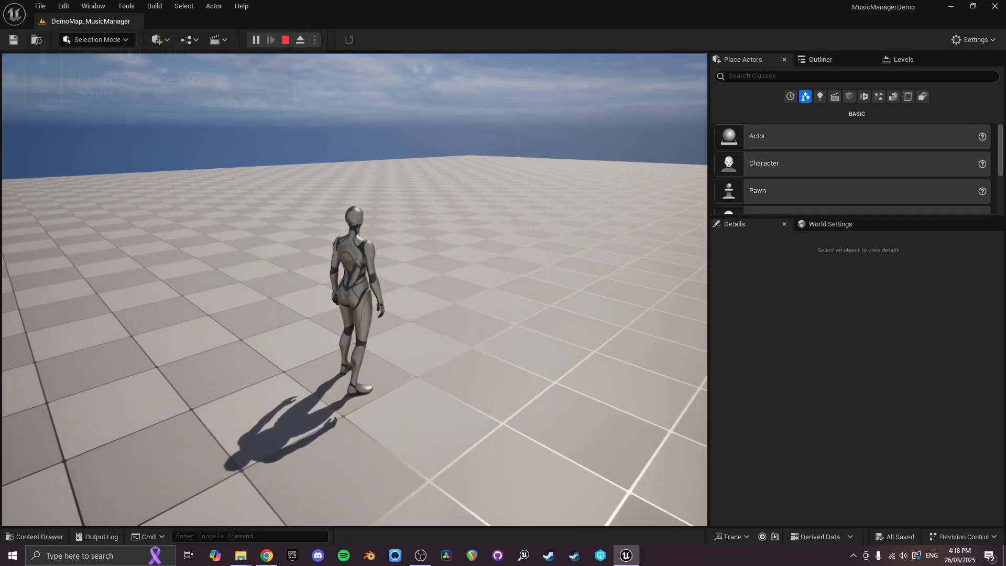
# Run the character back towards the raised slab and end the play session.
pyautogui.press('d')
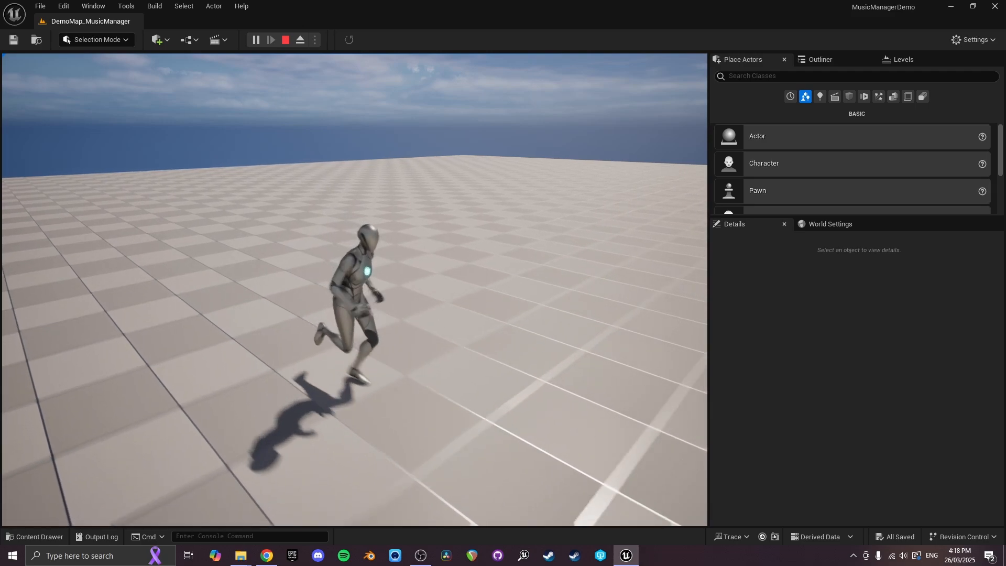
pyautogui.press('s')
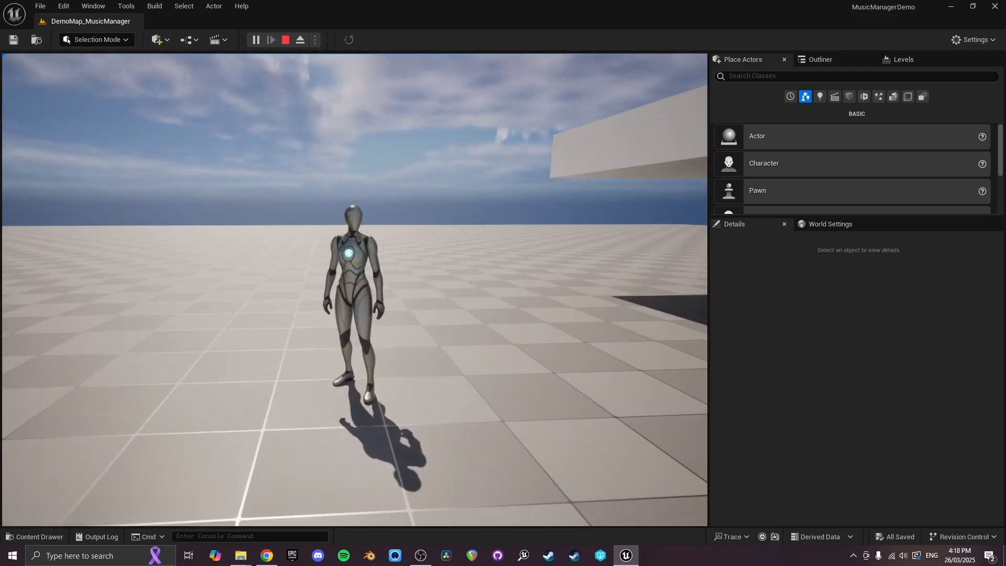
pyautogui.press('d')
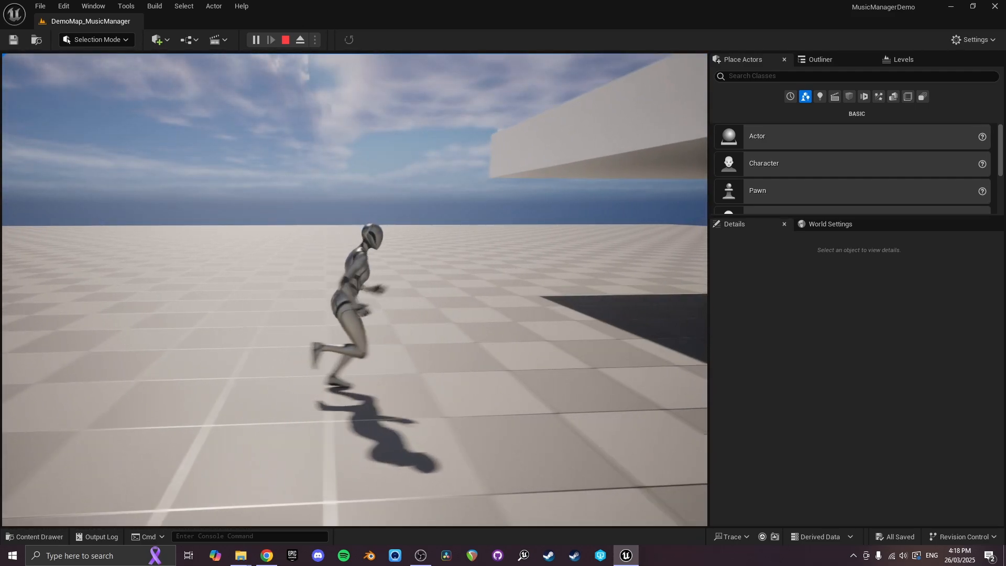
pyautogui.press('a')
pyautogui.press('Escape')
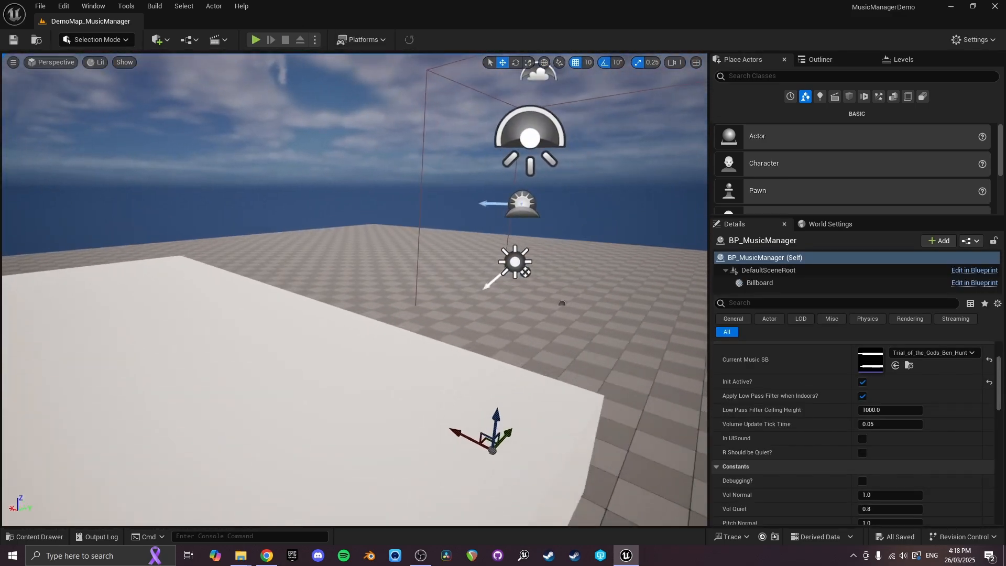
# Select the BP_MusicManager_OverrideVolume actor on the open floor and inspect its area and Override Music setting.
pyautogui.moveTo(463, 287)
pyautogui.mouseDown(button='right')
pyautogui.moveTo(568, 301)
pyautogui.moveTo(608, 291)
pyautogui.moveTo(463, 288)
pyautogui.mouseUp(button='right')
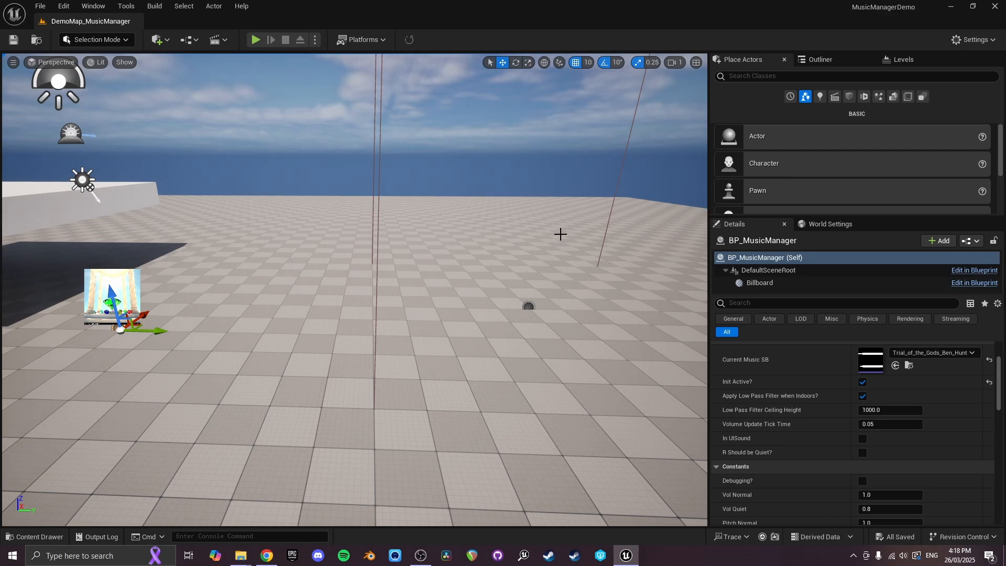
pyautogui.moveTo(561, 234); pyautogui.dragTo(666, 237, button='right')
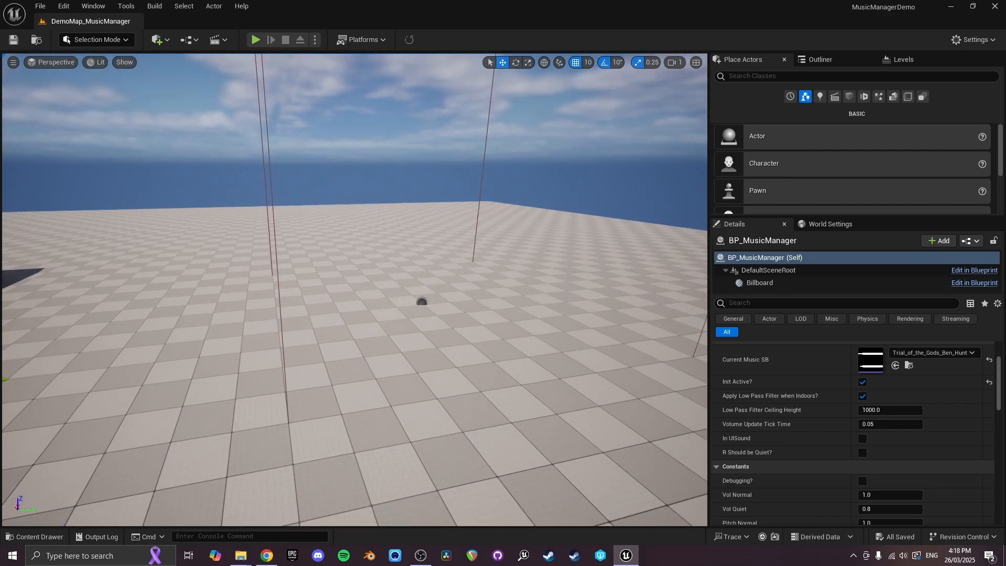
pyautogui.click(423, 302)
pyautogui.moveTo(422, 302); pyautogui.dragTo(301, 341, button='right')
pyautogui.press('w')
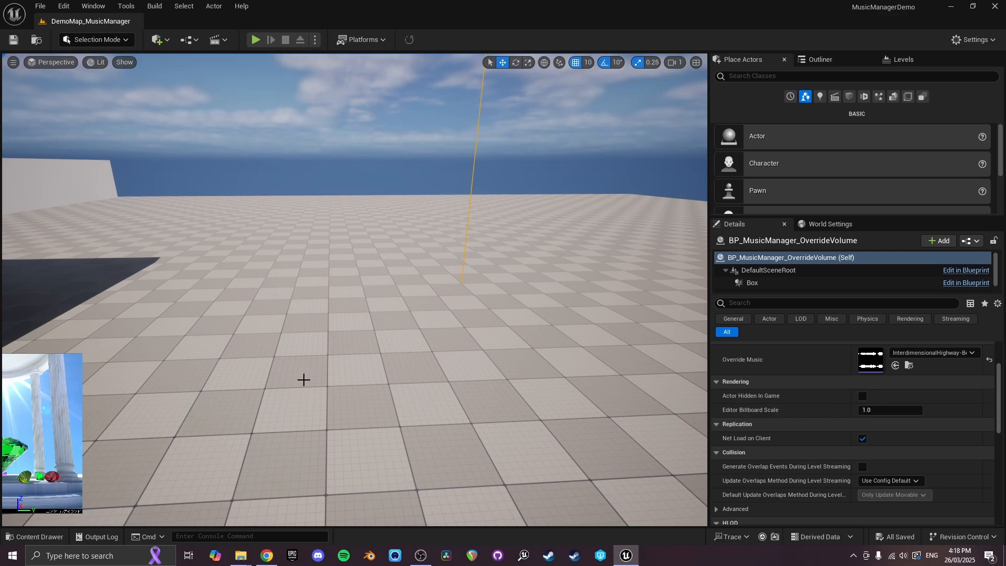
pyautogui.moveTo(372, 372); pyautogui.dragTo(403, 310, button='right')
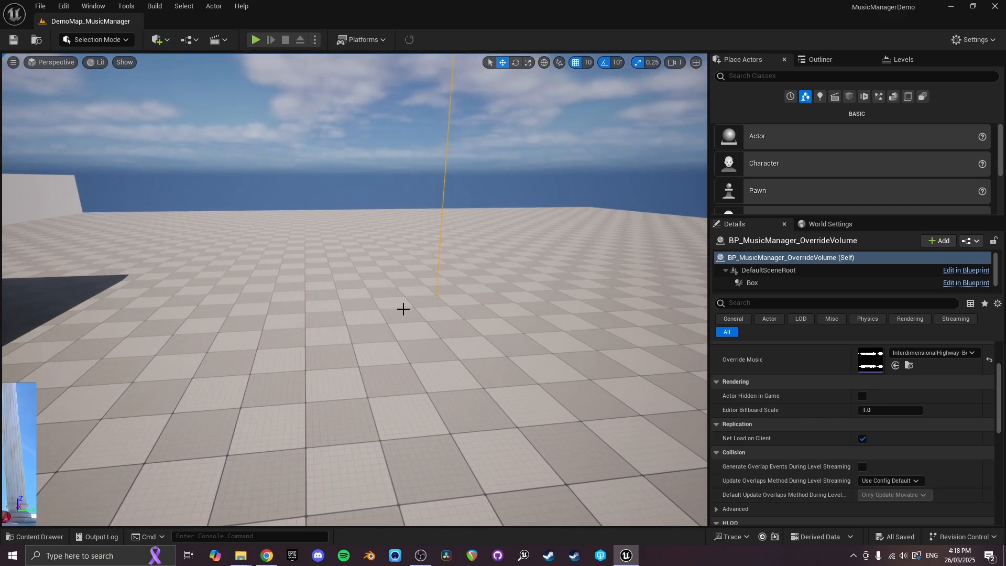
pyautogui.moveTo(384, 252); pyautogui.dragTo(397, 274, button='right')
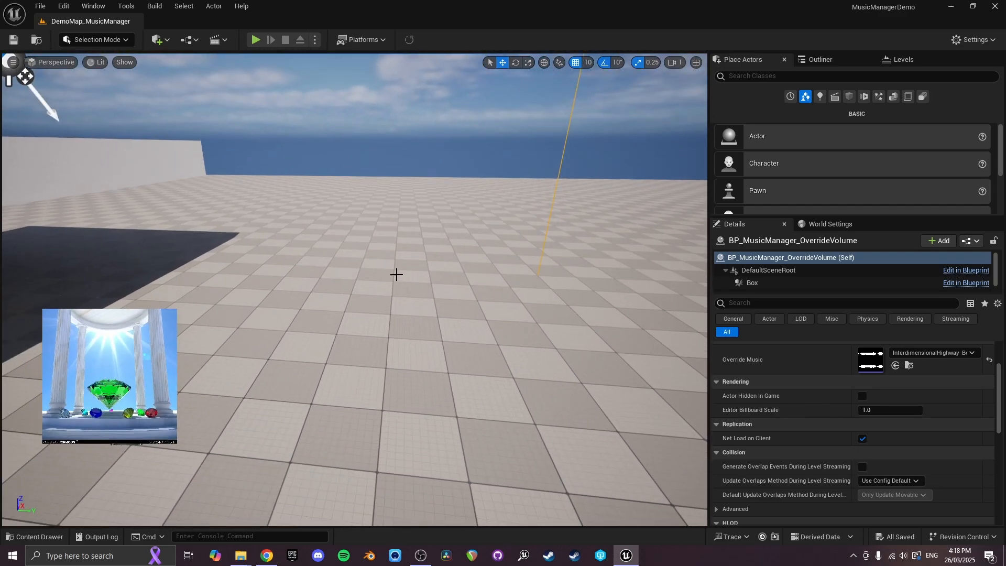
# Enlarge the Details area for the BP_MusicManager actor and review its Public options, including In UISound and R Should be Quiet?
pyautogui.click(173, 365)
pyautogui.press('f')
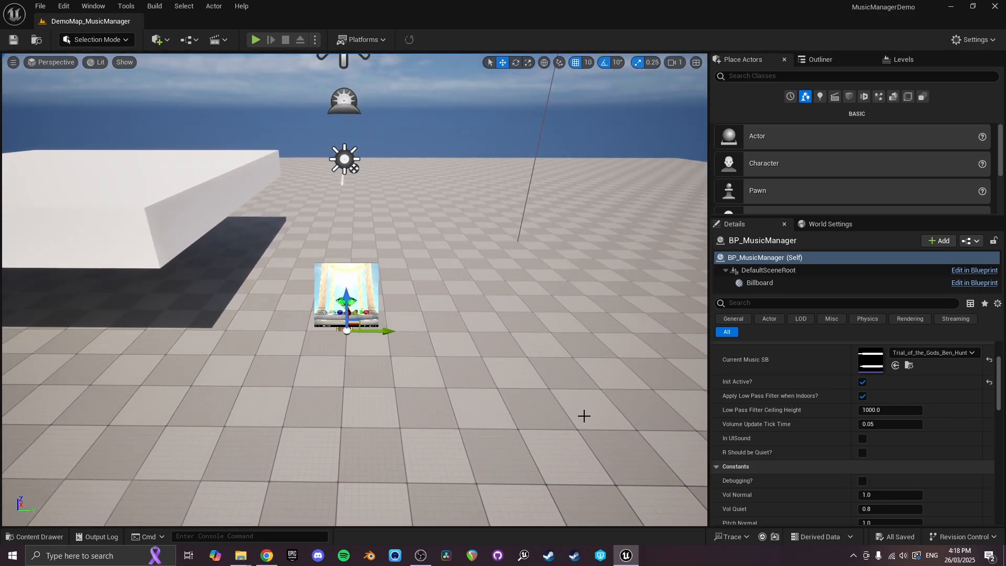
pyautogui.moveTo(709, 349); pyautogui.dragTo(647, 348)
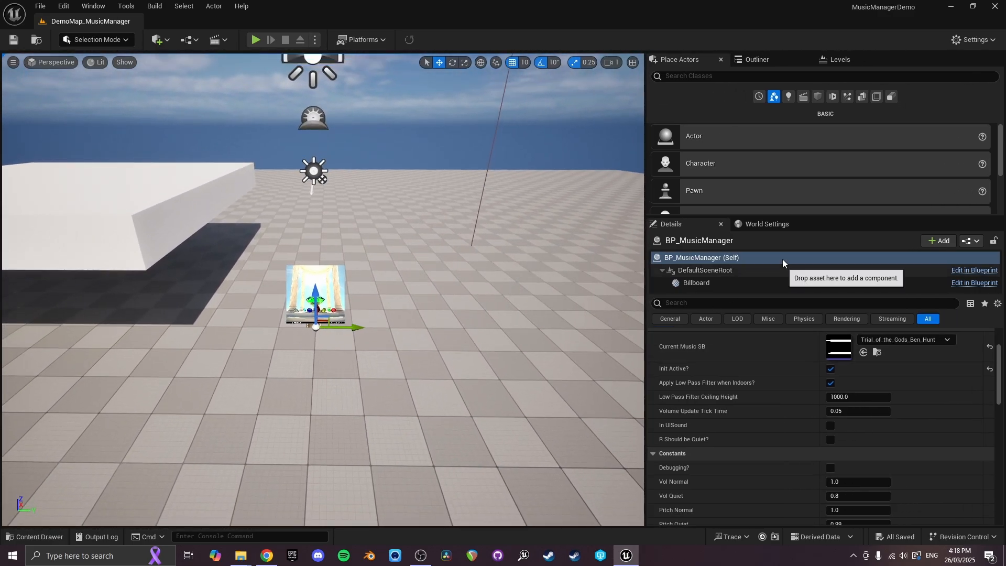
pyautogui.moveTo(790, 216); pyautogui.dragTo(783, 153)
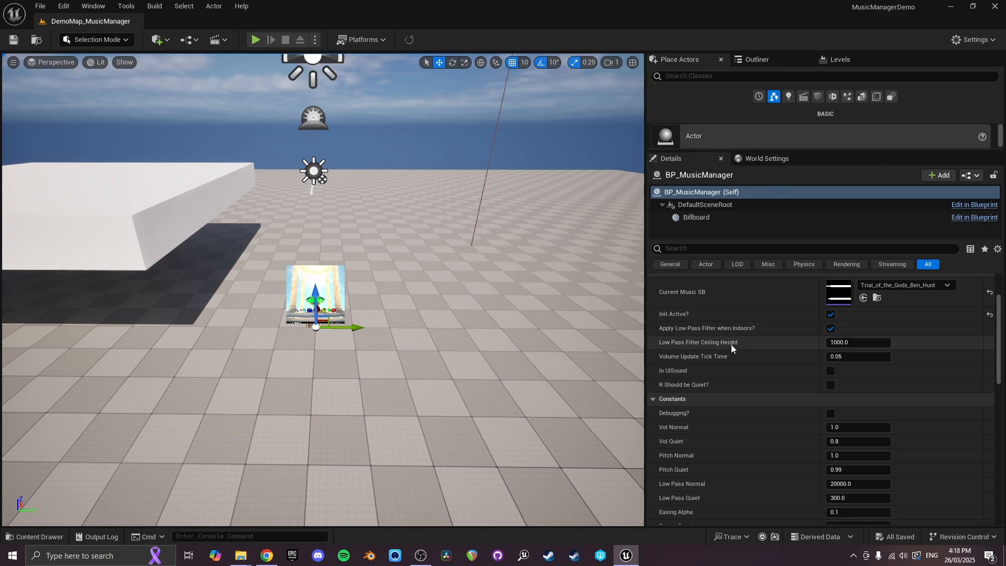
pyautogui.scroll(2, 739, 325)
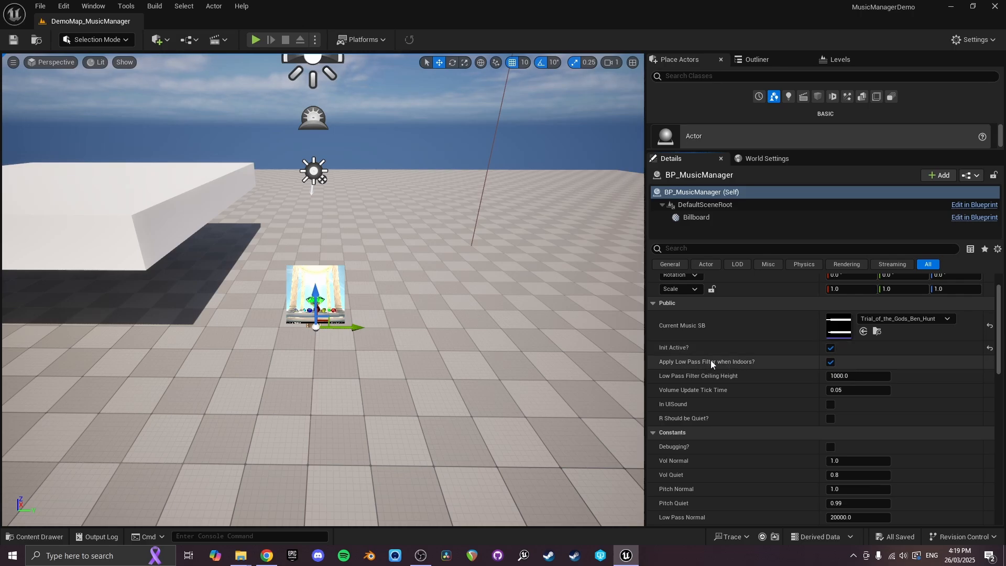
pyautogui.press('w')
pyautogui.moveTo(390, 252)
pyautogui.mouseDown(button='right')
pyautogui.moveTo(336, 246)
pyautogui.moveTo(348, 230)
pyautogui.moveTo(390, 252)
pyautogui.mouseUp(button='right')
pyautogui.press('s')
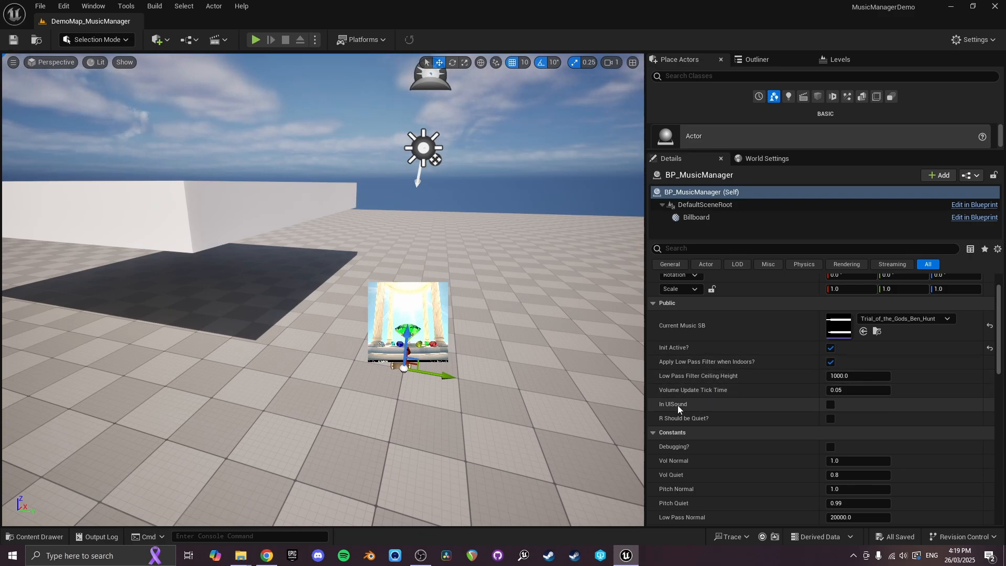
pyautogui.moveTo(678, 409)
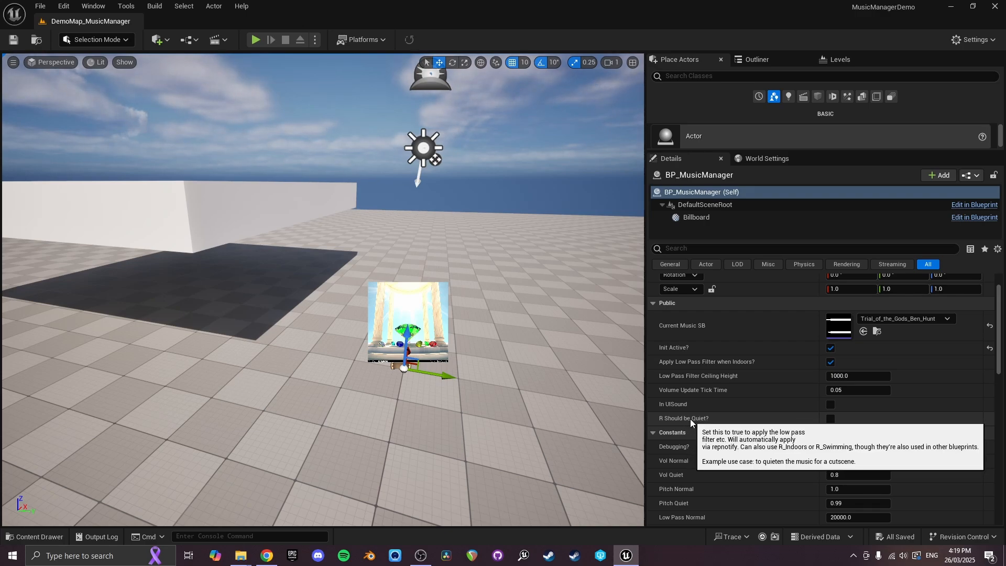
# Open the BP_MusicManager blueprint in a maximized editor and inspect the CL Change Song node in its API section.
pyautogui.click(971, 175)
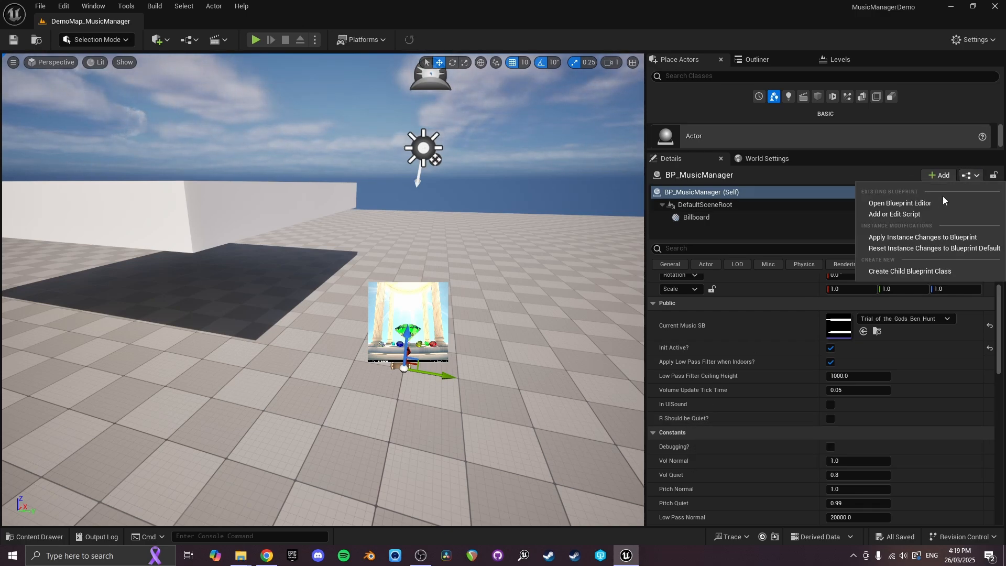
pyautogui.click(900, 203)
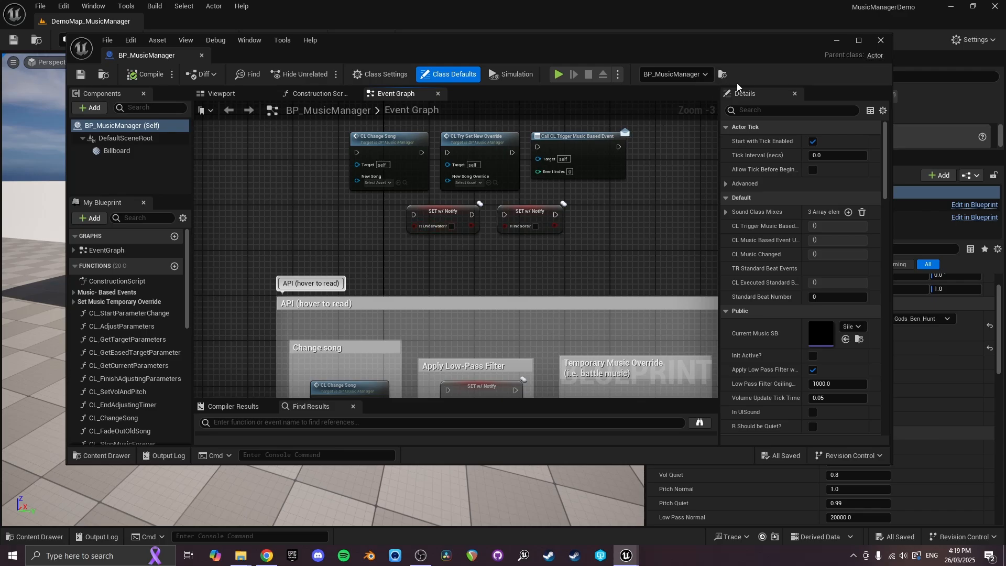
pyautogui.doubleClick(749, 45)
pyautogui.scroll(-3, 477, 321)
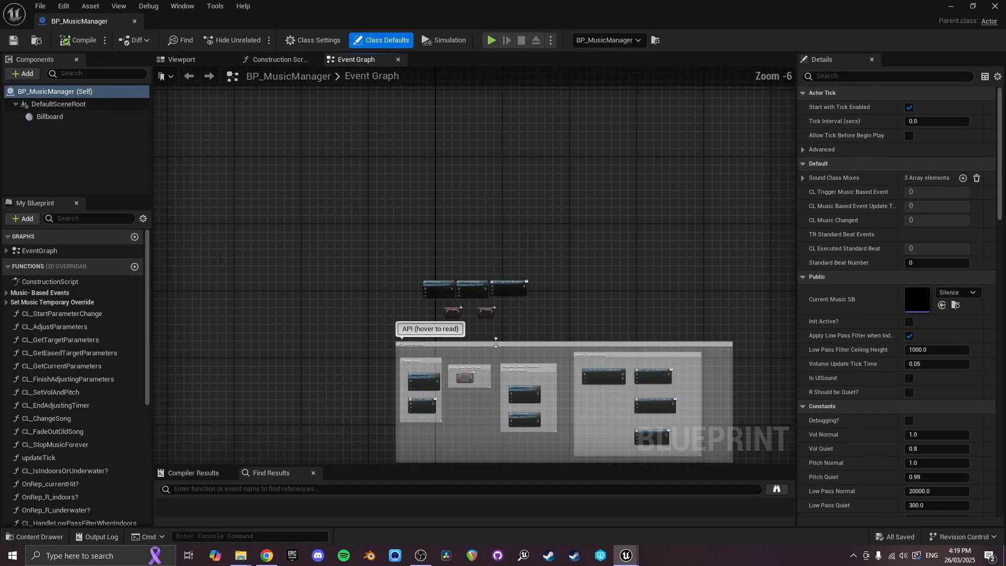
pyautogui.scroll(3, 465, 212)
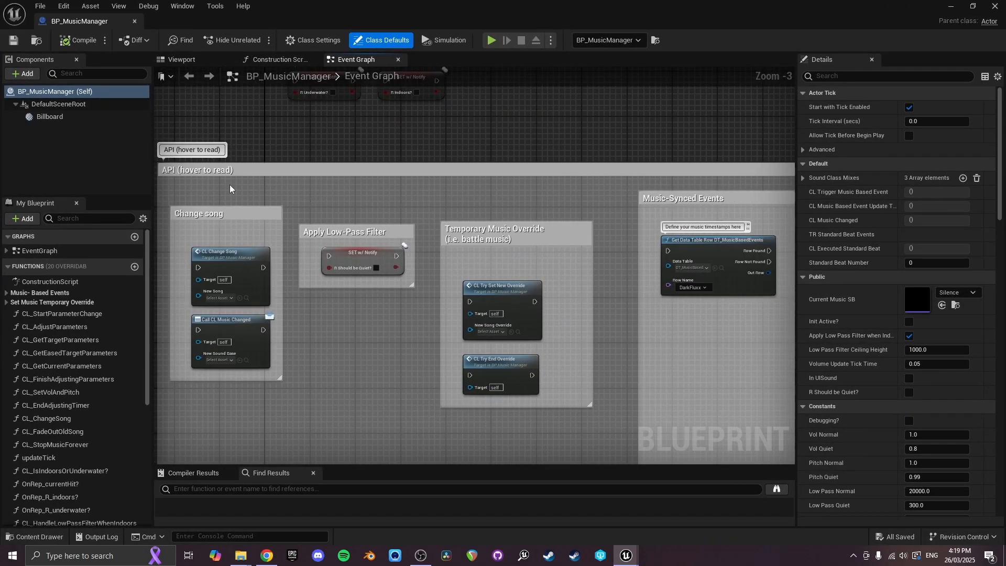
pyautogui.scroll(4, 236, 256)
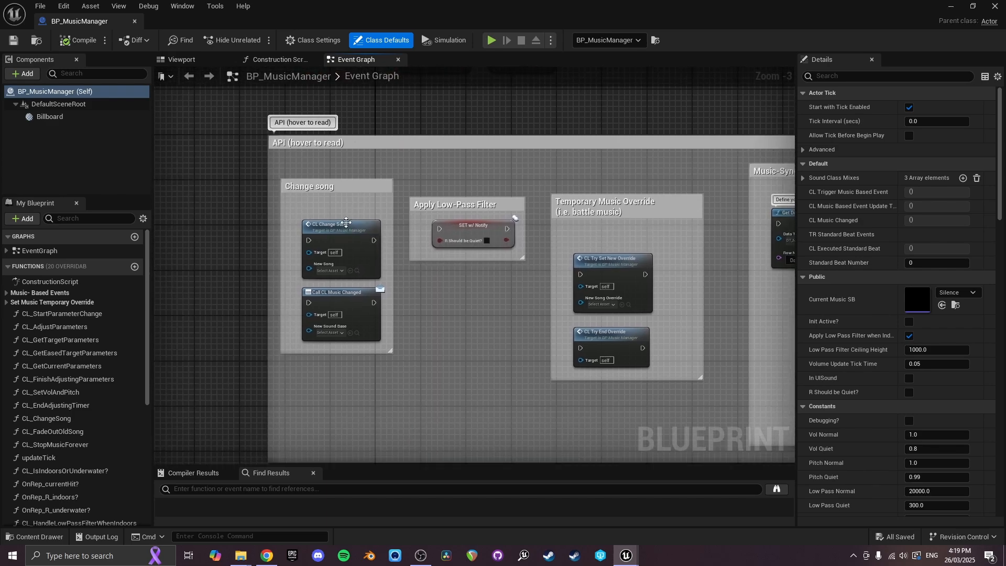
pyautogui.click(332, 227)
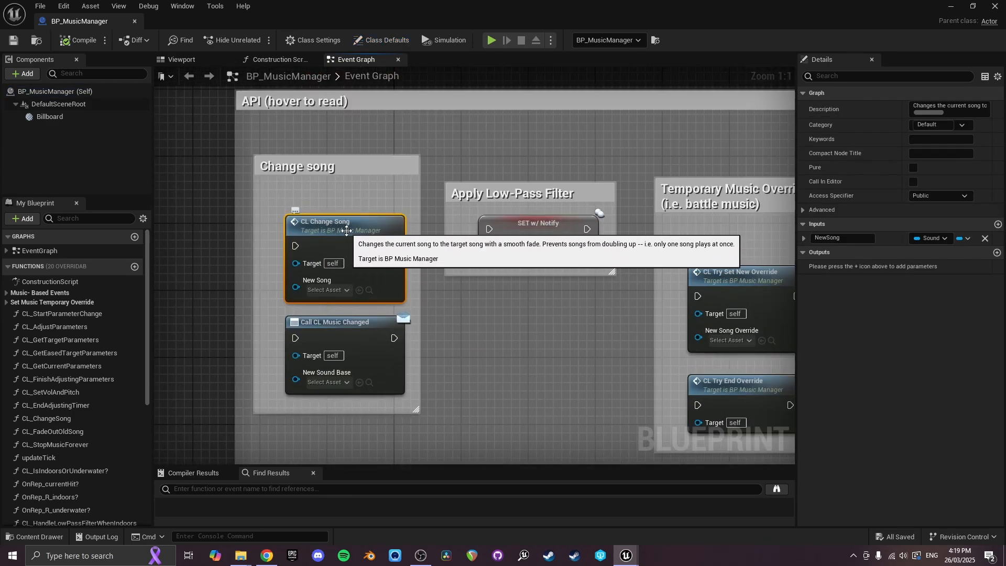
pyautogui.click(348, 195)
# Add a Try Get Music Manager node to the Event Graph and place it in the empty area beside the API comment box.
pyautogui.moveTo(484, 140); pyautogui.dragTo(534, 183, button='right')
pyautogui.rightClick(534, 182)
pyautogui.write('getmusicm')
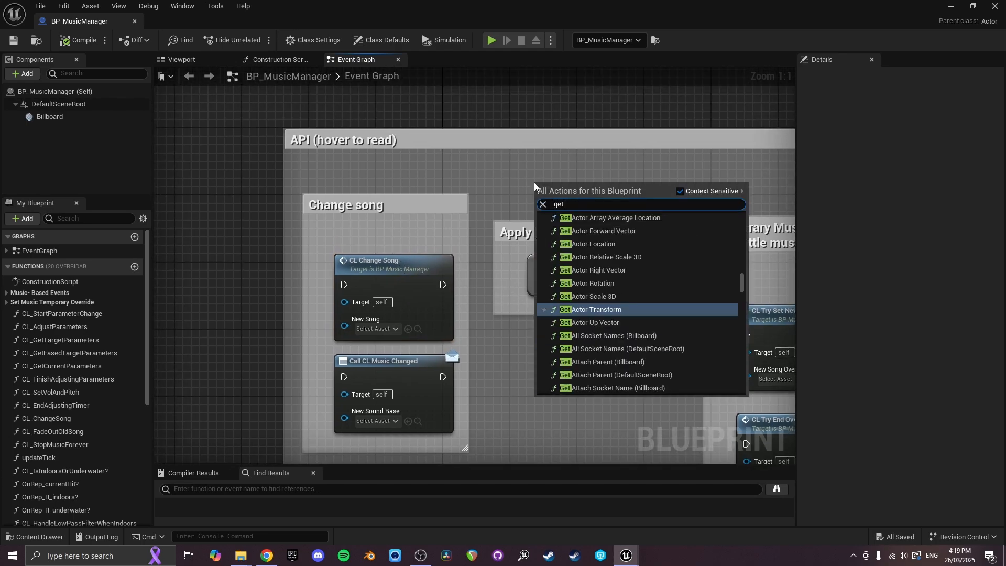
pyautogui.press('Return')
pyautogui.moveTo(553, 185); pyautogui.dragTo(272, 225)
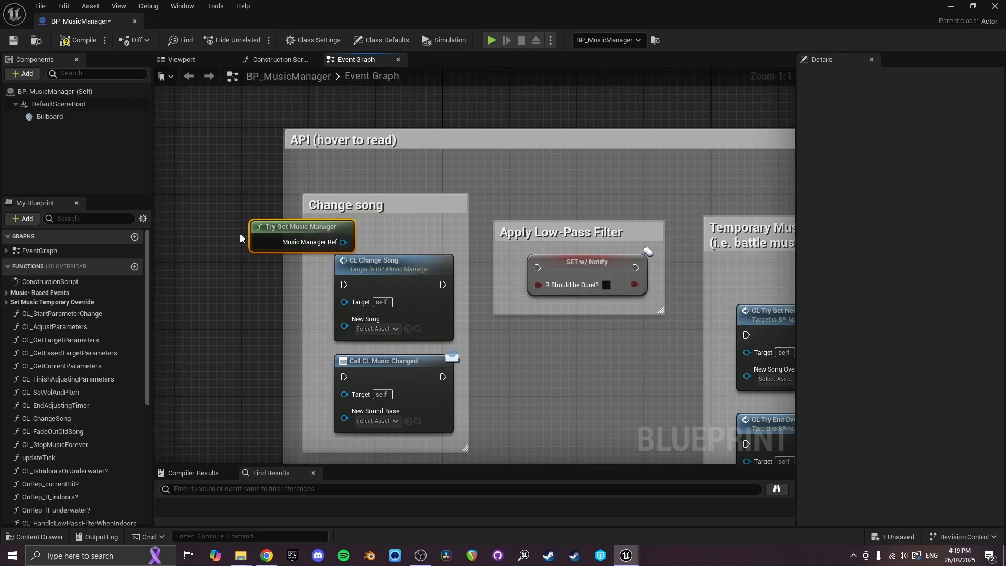
pyautogui.moveTo(272, 225); pyautogui.dragTo(491, 226, button='right')
pyautogui.moveTo(521, 236); pyautogui.dragTo(342, 248)
# Create a CL Change Song call from the Music Manager reference, place it above the Try Get Music Manager node, and check its New Song choices.
pyautogui.moveTo(452, 206); pyautogui.dragTo(452, 207)
pyautogui.write('change')
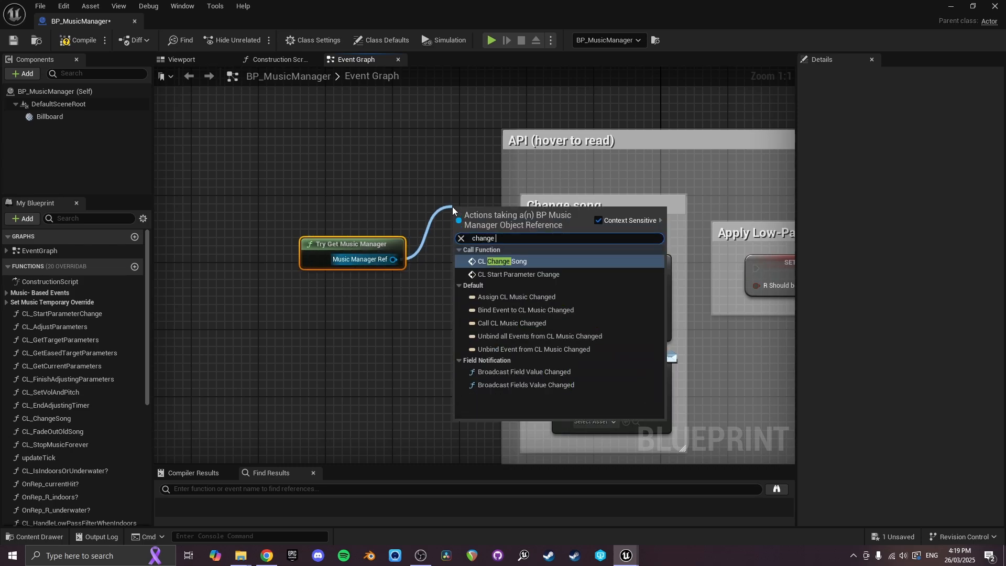
pyautogui.press('Return')
pyautogui.moveTo(527, 228); pyautogui.dragTo(443, 161)
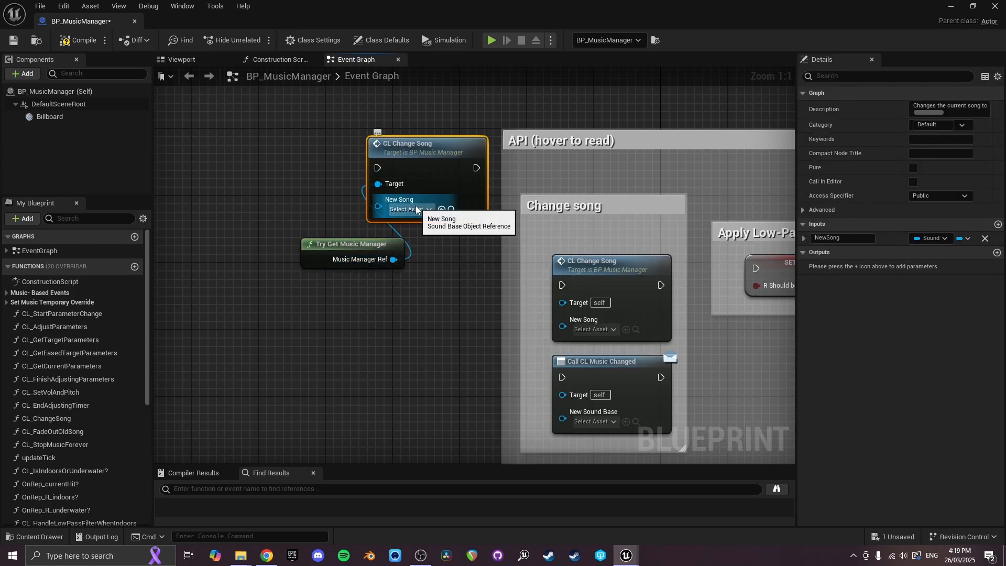
pyautogui.click(417, 209)
pyautogui.click(417, 209)
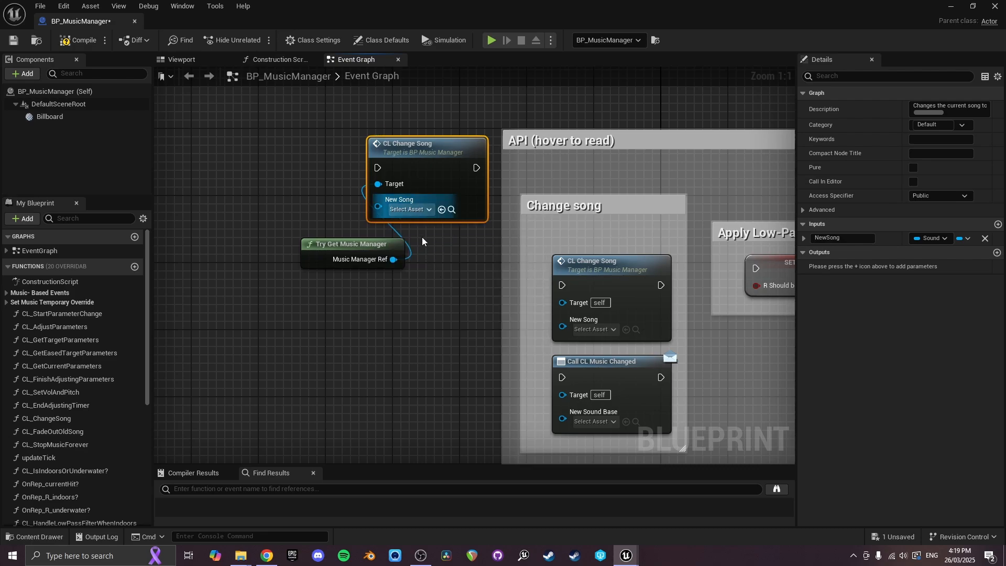
# Delete the added CL Change Song and Try Get Music Manager nodes beside the API comment box and save the blueprint.
pyautogui.moveTo(431, 187); pyautogui.dragTo(433, 185)
pyautogui.press('Delete')
pyautogui.moveTo(438, 223); pyautogui.dragTo(247, 166, button='right')
pyautogui.scroll(-1, 355, 210)
pyautogui.hotkey('ctrl', 's')
# Read the description of the CL Try Set New Override node in the Temporary Music Override section.
pyautogui.moveTo(592, 266); pyautogui.dragTo(368, 261, button='right')
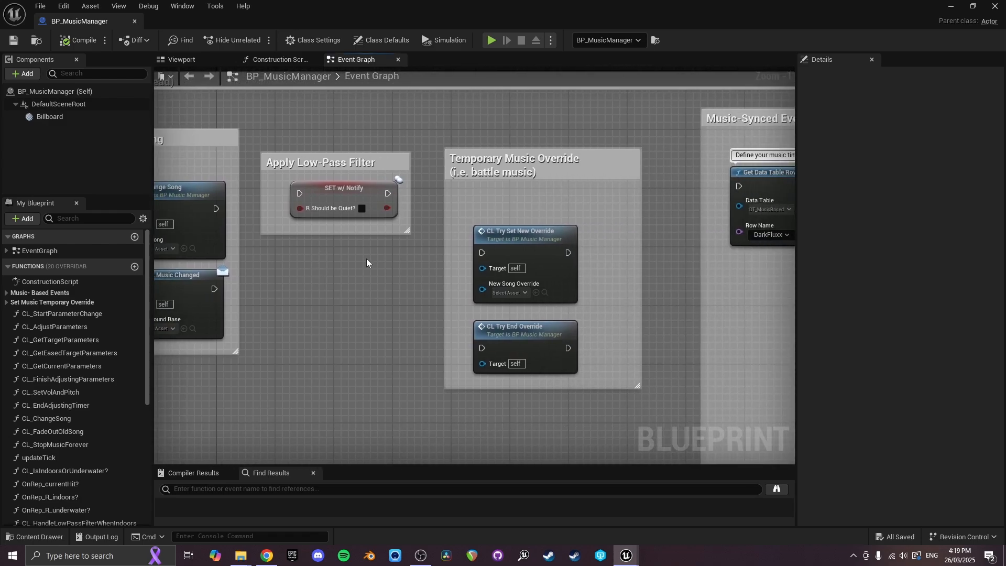
pyautogui.click(534, 240)
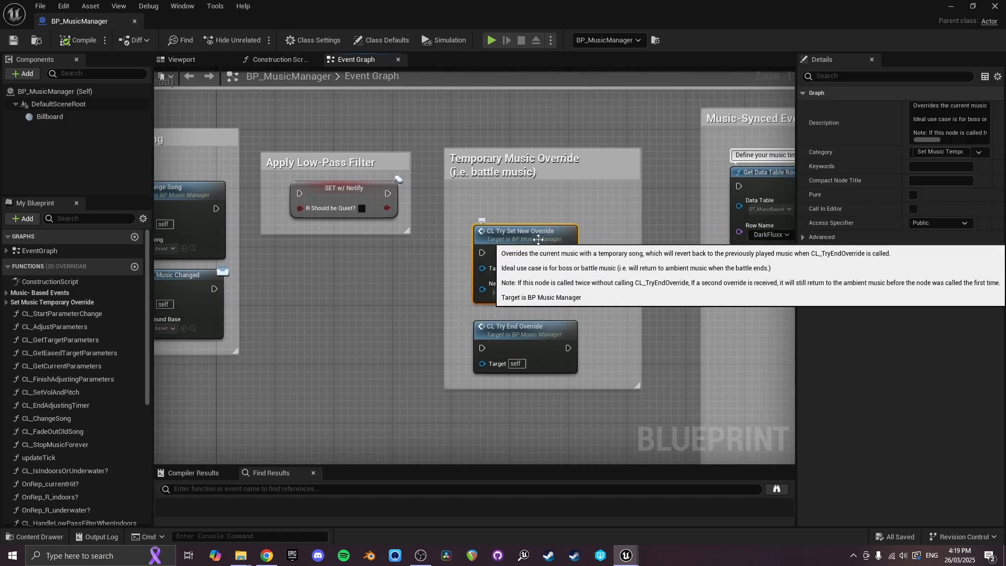
pyautogui.moveTo(542, 240)
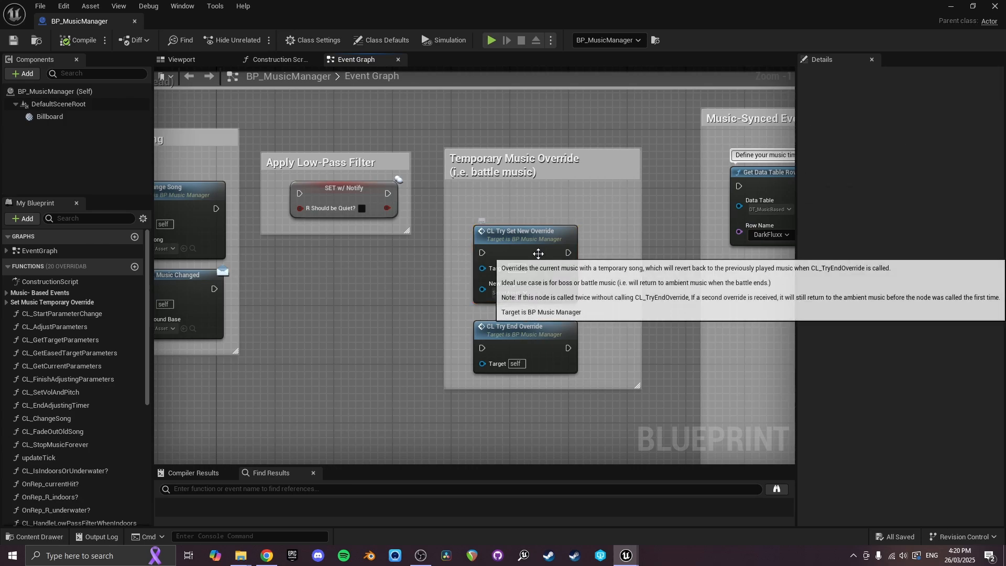
pyautogui.click(558, 219)
# Temporarily connect a Try Get Music Manager node to CL Try Set New Override's Target, check the New Song Override choices, and delete the added node.
pyautogui.rightClick(395, 328)
pyautogui.write('get music')
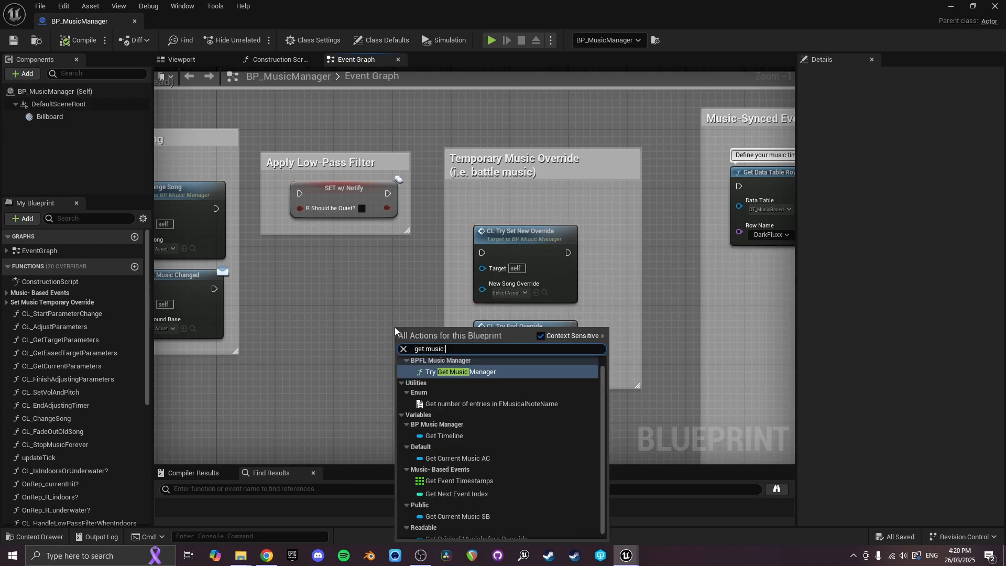
pyautogui.press('Return')
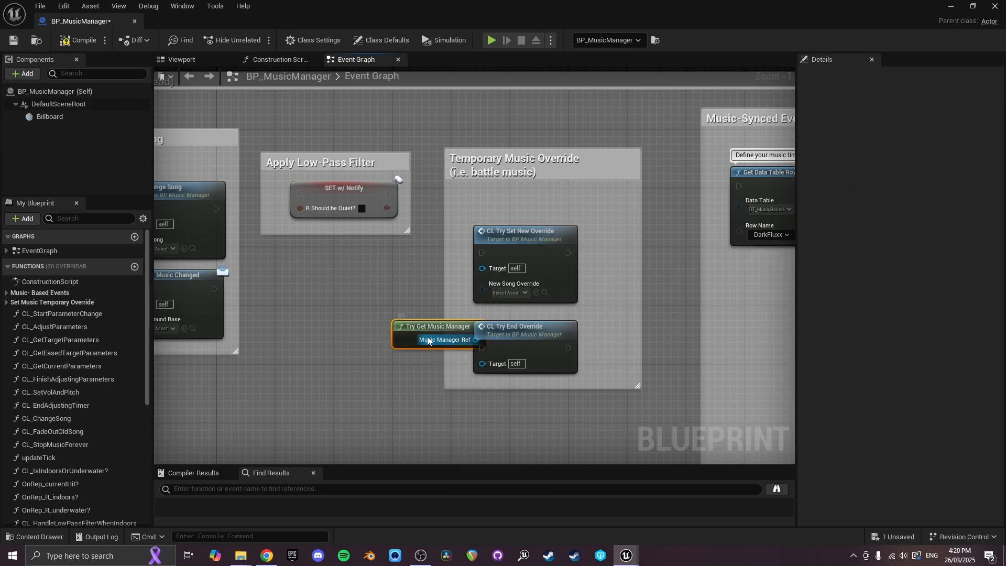
pyautogui.moveTo(395, 322); pyautogui.dragTo(350, 315)
pyautogui.moveTo(410, 333); pyautogui.dragTo(482, 267)
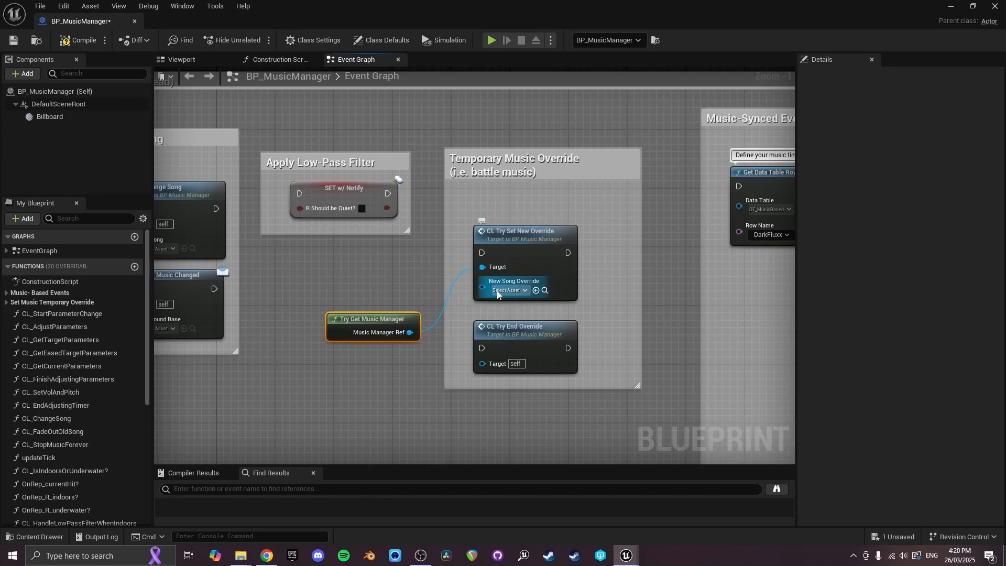
pyautogui.click(510, 290)
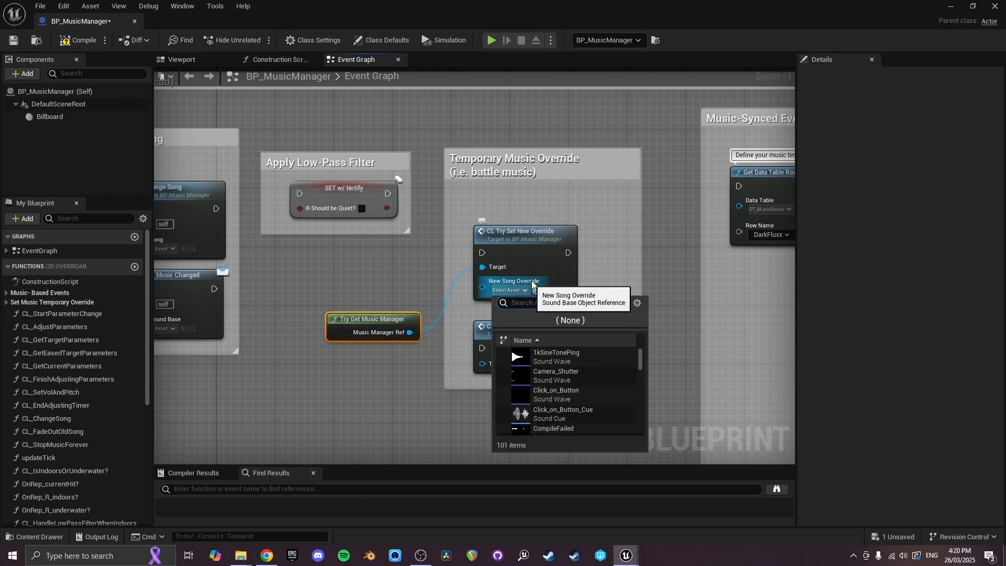
pyautogui.click(398, 319)
pyautogui.press('Delete')
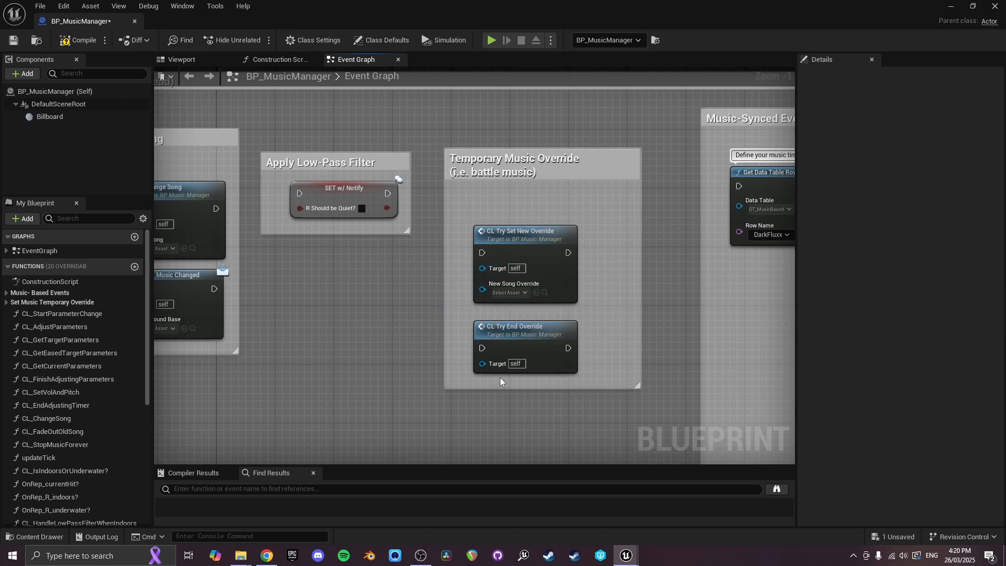
# Read the description of the CL Try End Override node and inspect the CL Change Song node.
pyautogui.scroll(1, 501, 382)
pyautogui.click(498, 291)
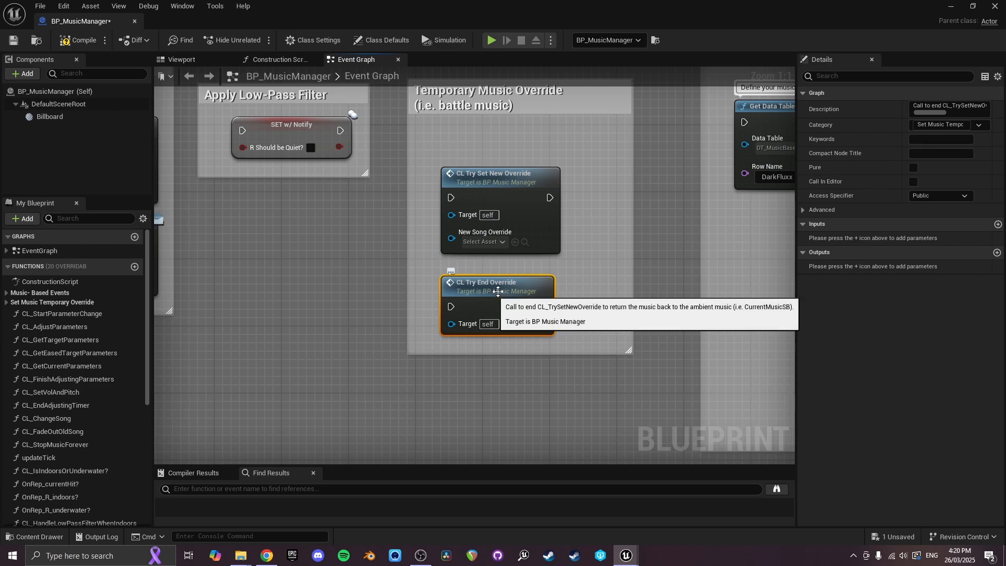
pyautogui.moveTo(500, 188); pyautogui.dragTo(838, 254, button='right')
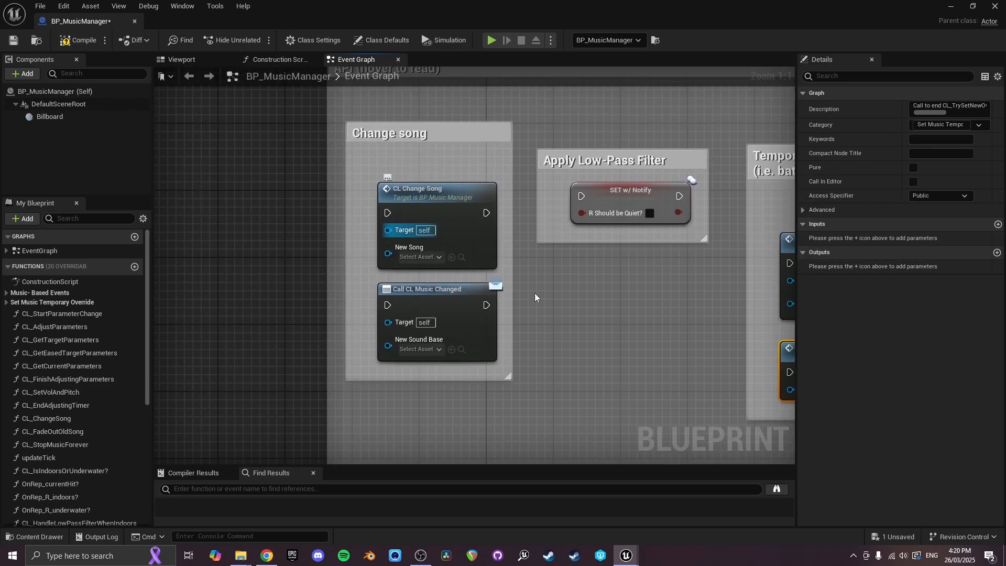
pyautogui.moveTo(649, 306); pyautogui.dragTo(564, 279, button='right')
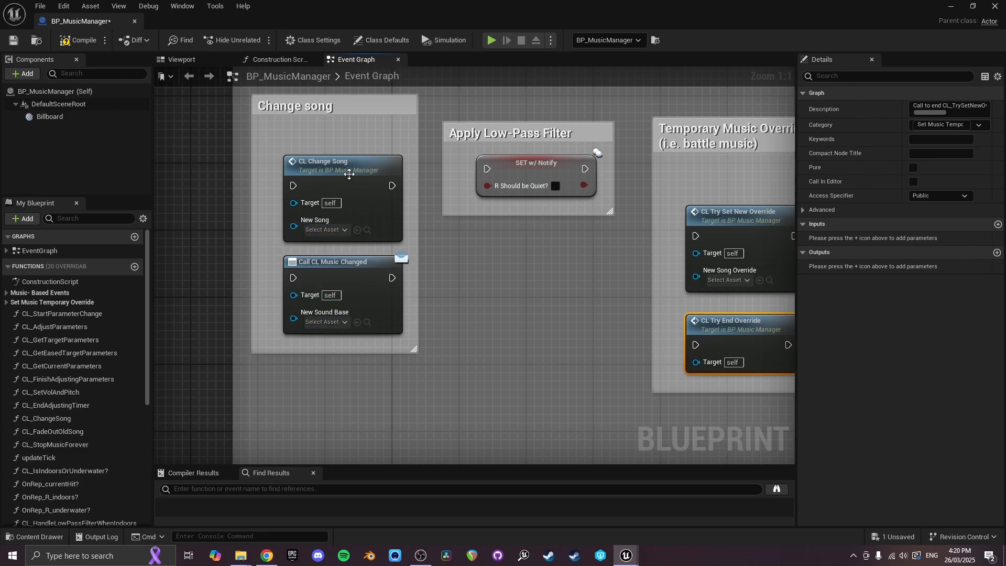
pyautogui.click(374, 221)
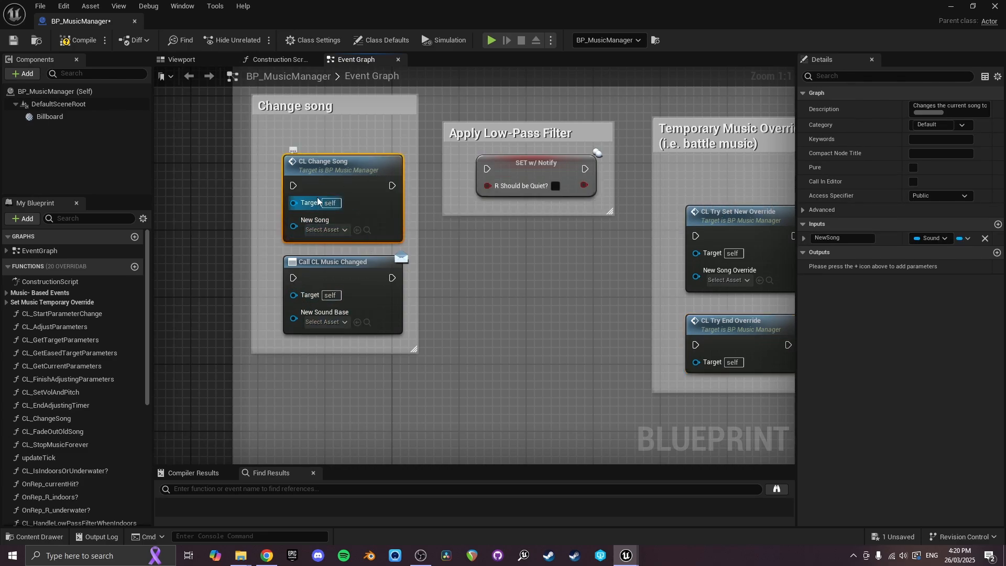
# Compare the two Temporary Music Override nodes with the CL Change Song node in the API section.
pyautogui.moveTo(522, 287); pyautogui.dragTo(318, 248, button='right')
pyautogui.moveTo(620, 309); pyautogui.dragTo(535, 190)
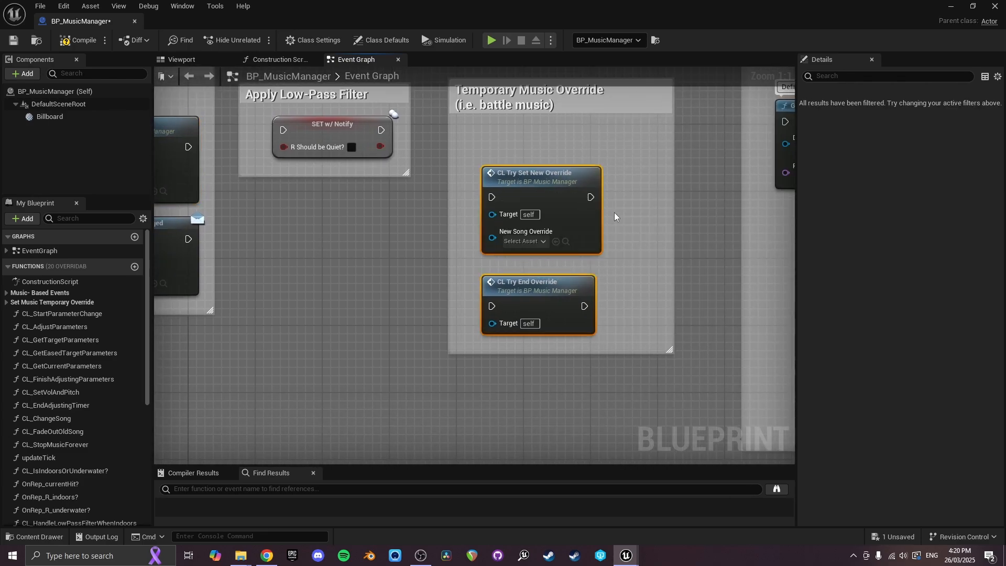
pyautogui.moveTo(614, 214); pyautogui.dragTo(564, 214, button='right')
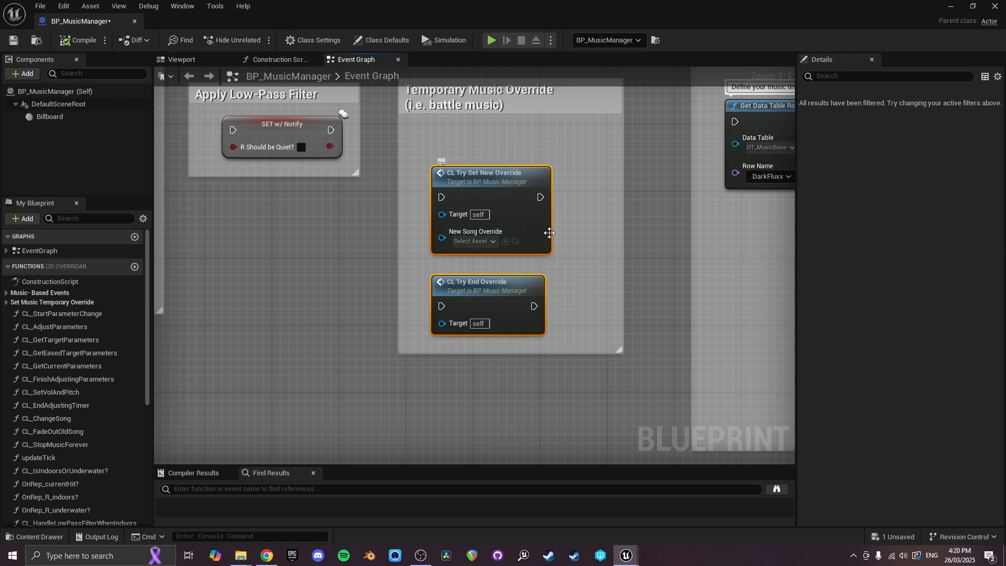
pyautogui.moveTo(446, 252); pyautogui.dragTo(451, 286, button='right')
pyautogui.moveTo(493, 234); pyautogui.dragTo(635, 213, button='right')
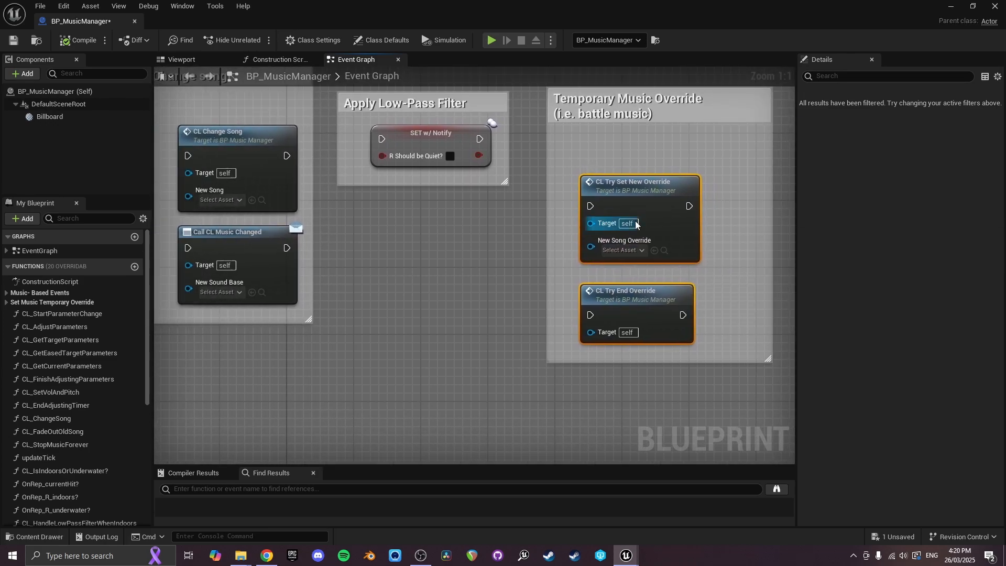
pyautogui.scroll(-1, 634, 212)
pyautogui.click(262, 148)
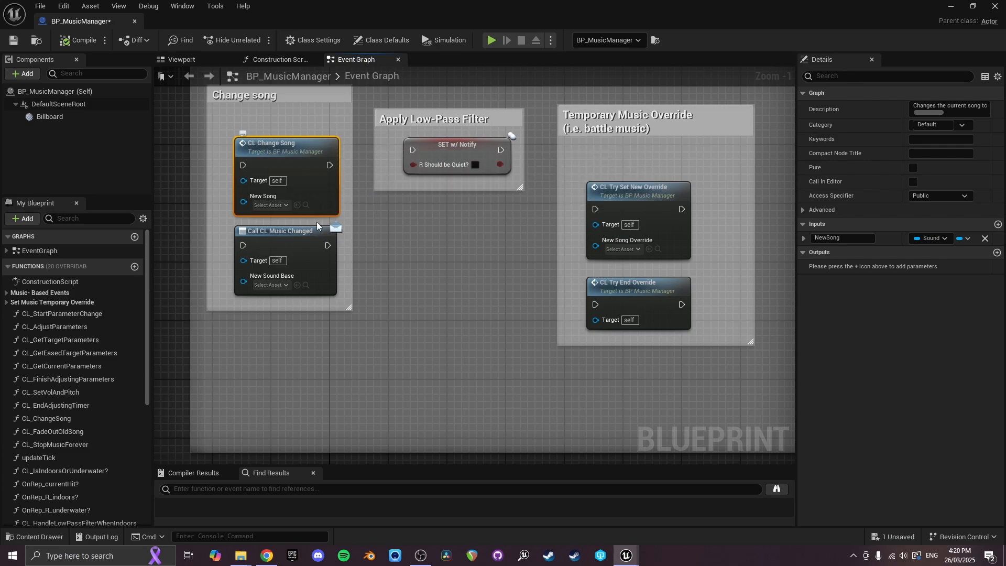
pyautogui.click(618, 296)
pyautogui.moveTo(489, 223); pyautogui.dragTo(501, 316, button='right')
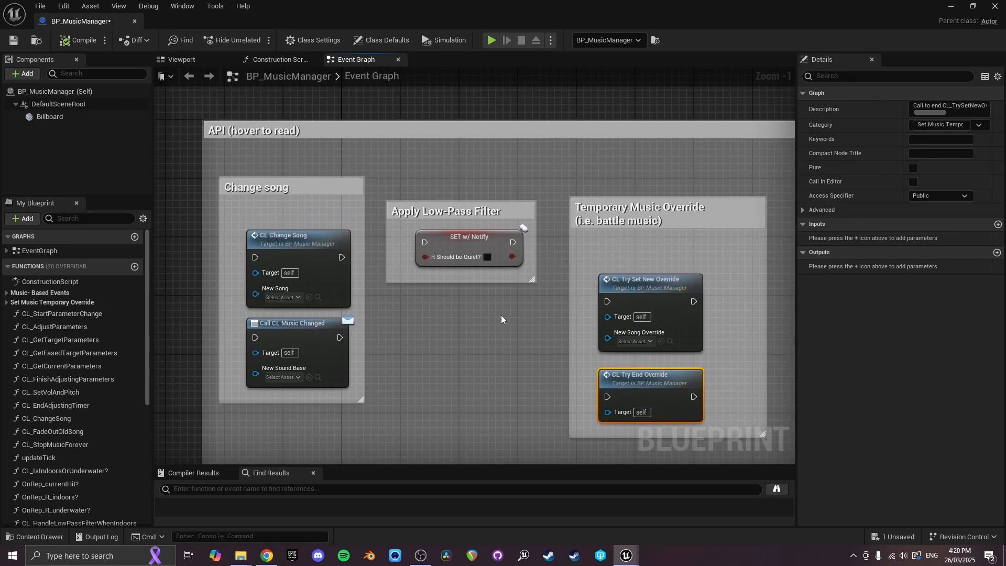
# Trace the low-pass filter's SET w/ Notify node into its OnRep function and CL Start Parameter Change, and return to the Event Graph.
pyautogui.scroll(1, 501, 316)
pyautogui.click(498, 312)
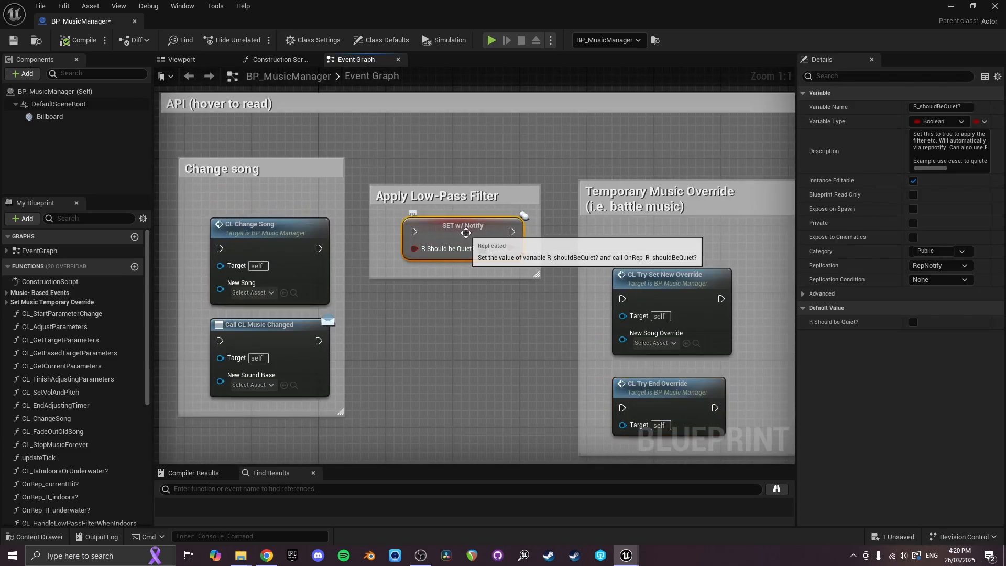
pyautogui.doubleClick(470, 231)
pyautogui.doubleClick(522, 263)
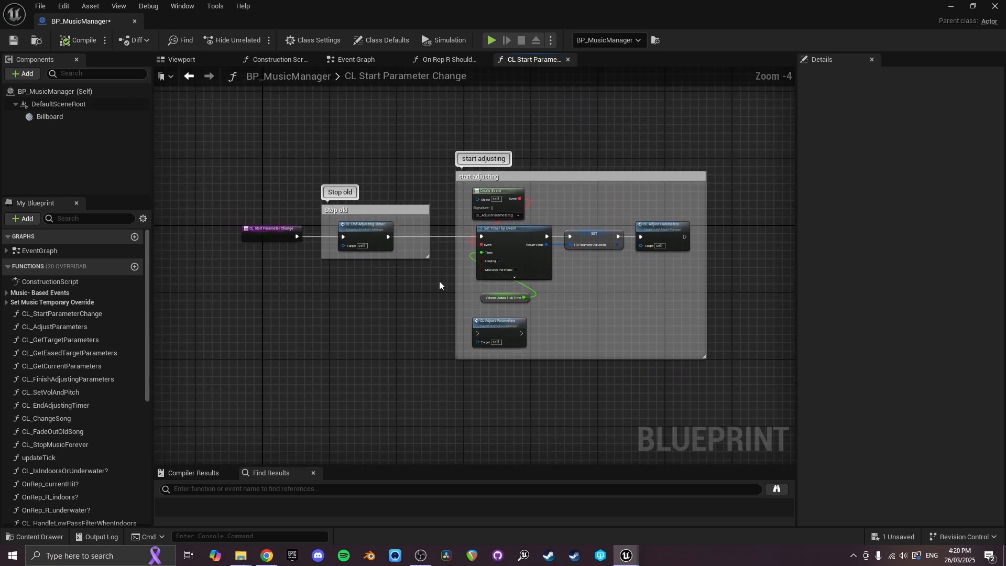
pyautogui.click(483, 59)
pyautogui.click(484, 59)
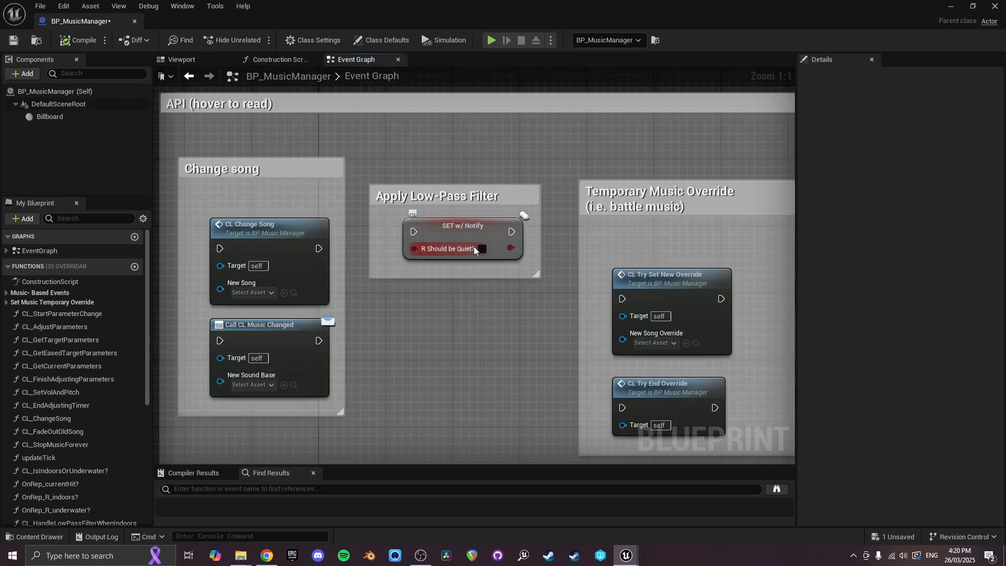
# Review the blueprint's class defaults for the quiet volume, pitch and low-pass constants, and inspect the SET w/ Notify node again.
pyautogui.click(475, 230)
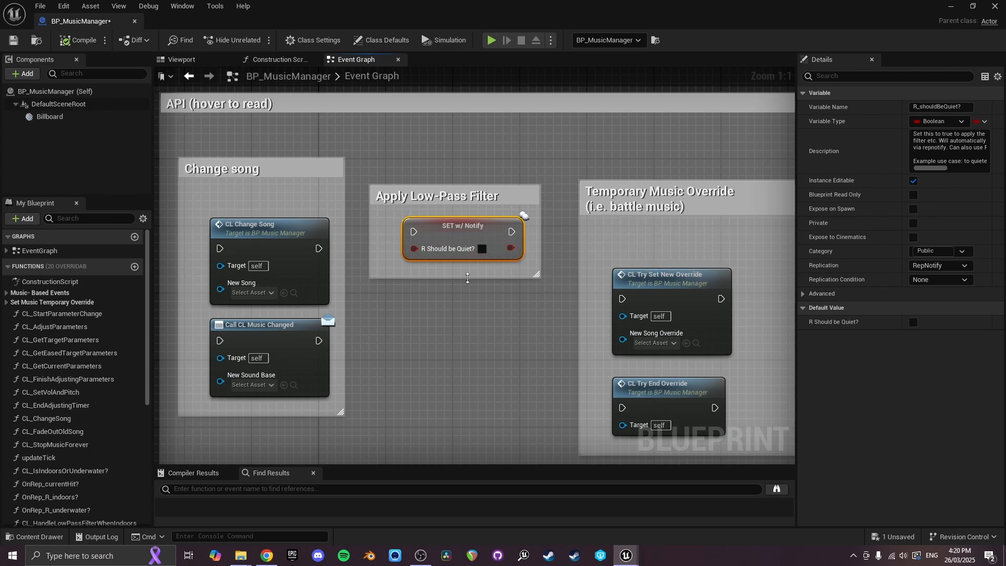
pyautogui.click(381, 40)
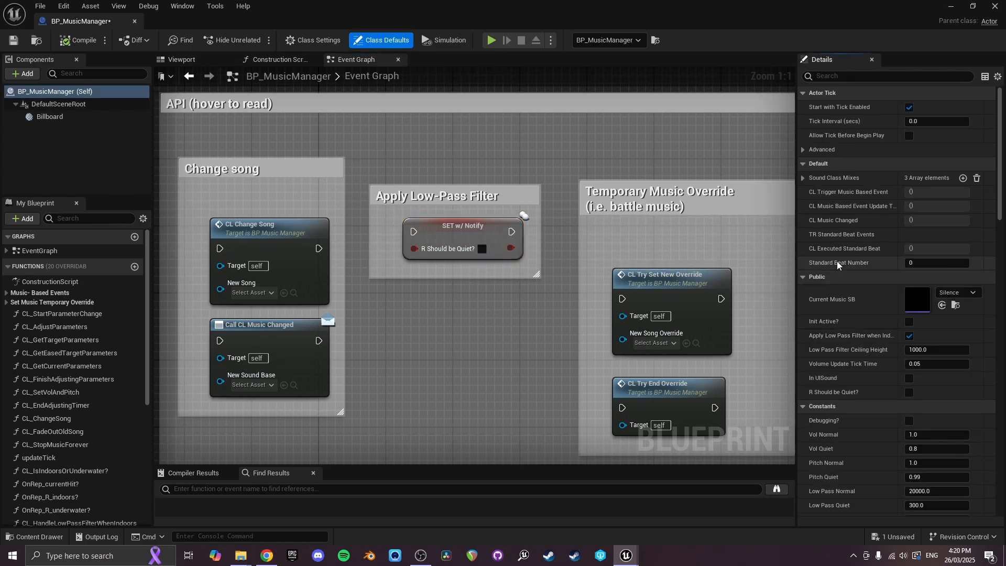
pyautogui.scroll(-4, 834, 261)
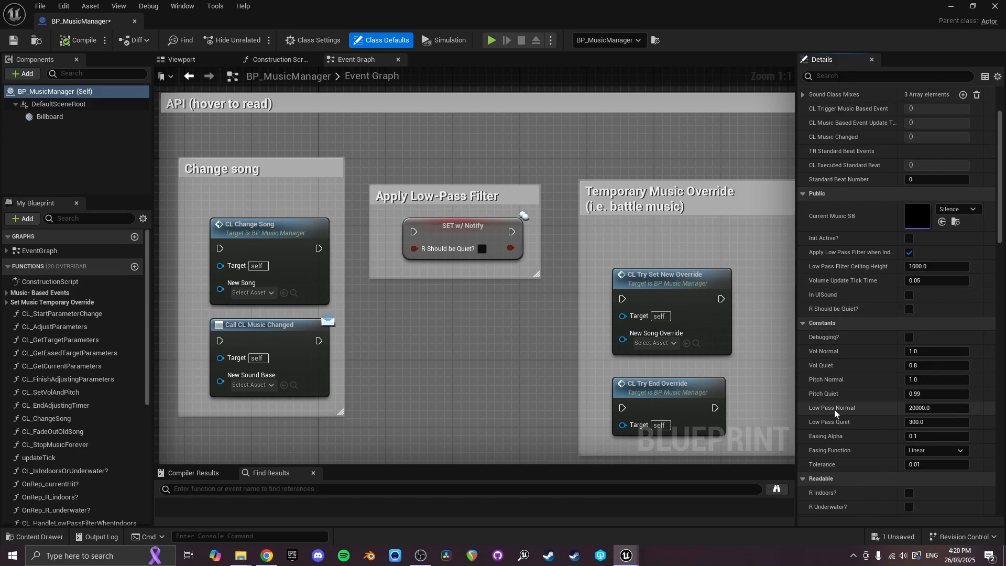
pyautogui.moveTo(846, 427)
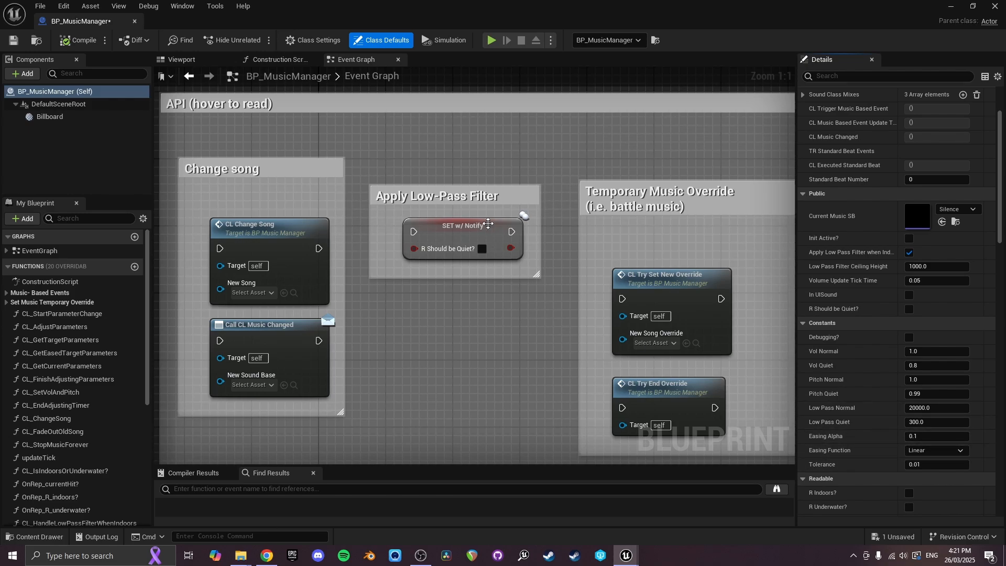
pyautogui.click(486, 230)
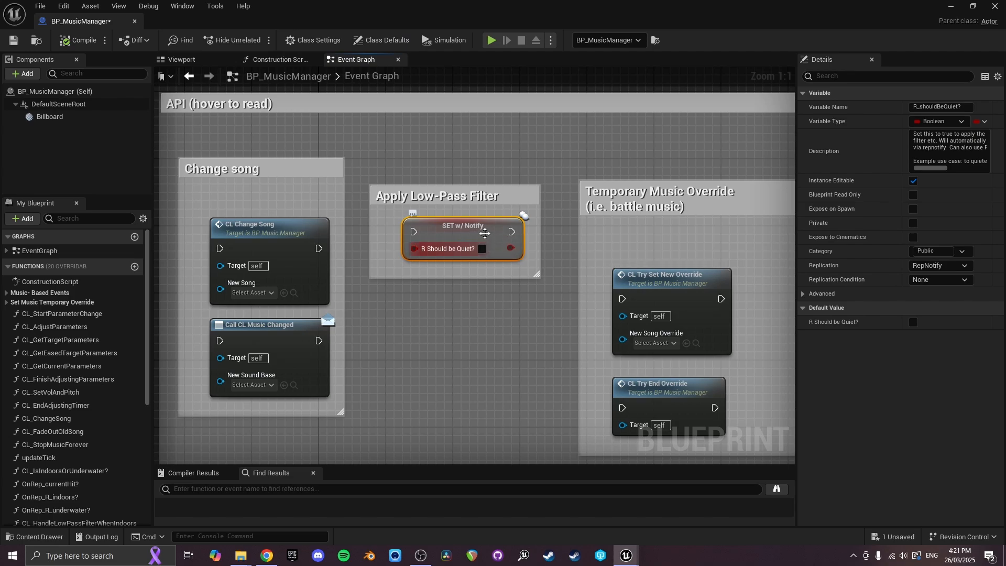
pyautogui.moveTo(483, 233)
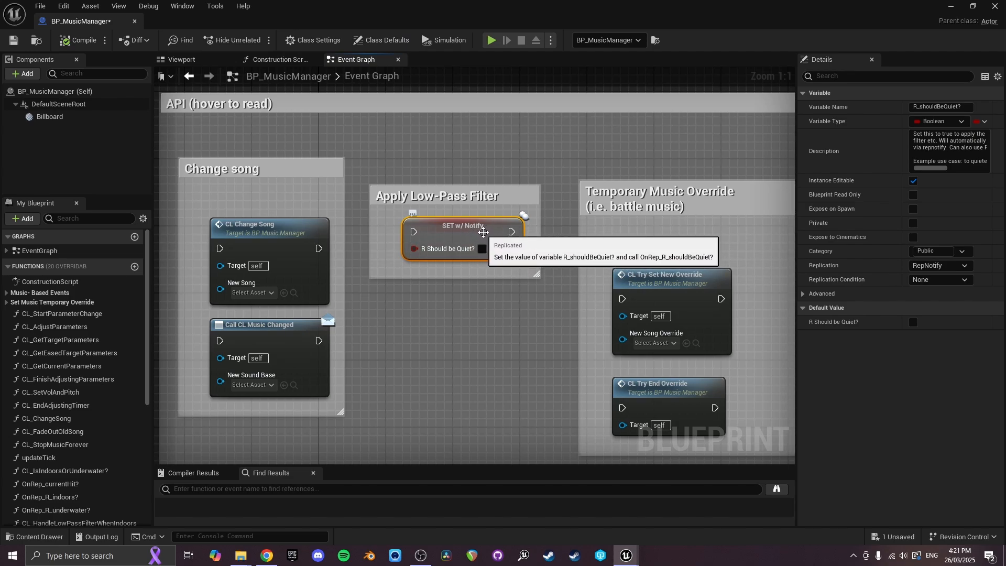
# Add a Try Get Music Manager node to the empty area below the Apply Low-Pass Filter box.
pyautogui.moveTo(484, 234); pyautogui.dragTo(508, 219, button='right')
pyautogui.rightClick(466, 318)
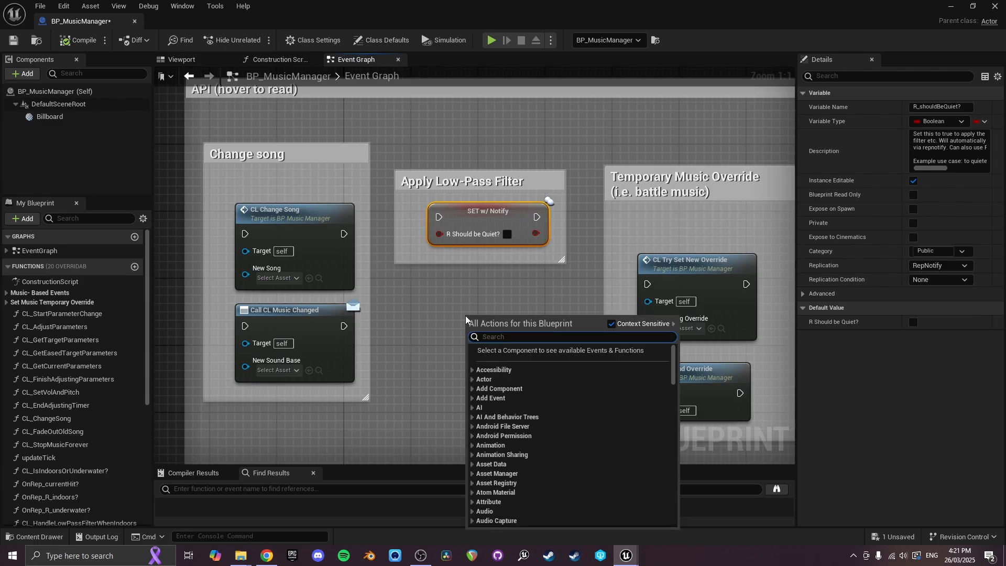
pyautogui.write('get music')
pyautogui.press('Return')
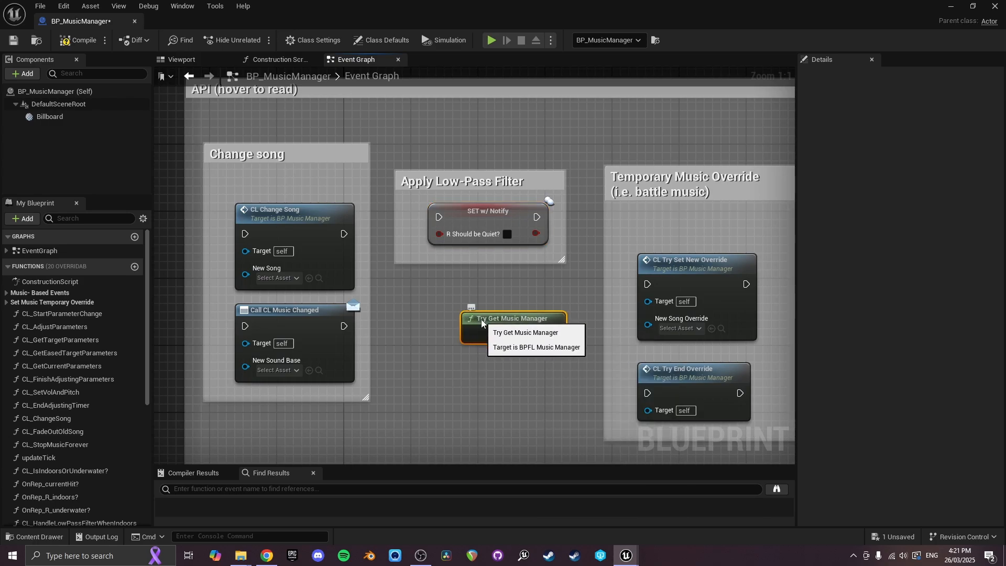
pyautogui.moveTo(482, 320); pyautogui.dragTo(415, 345)
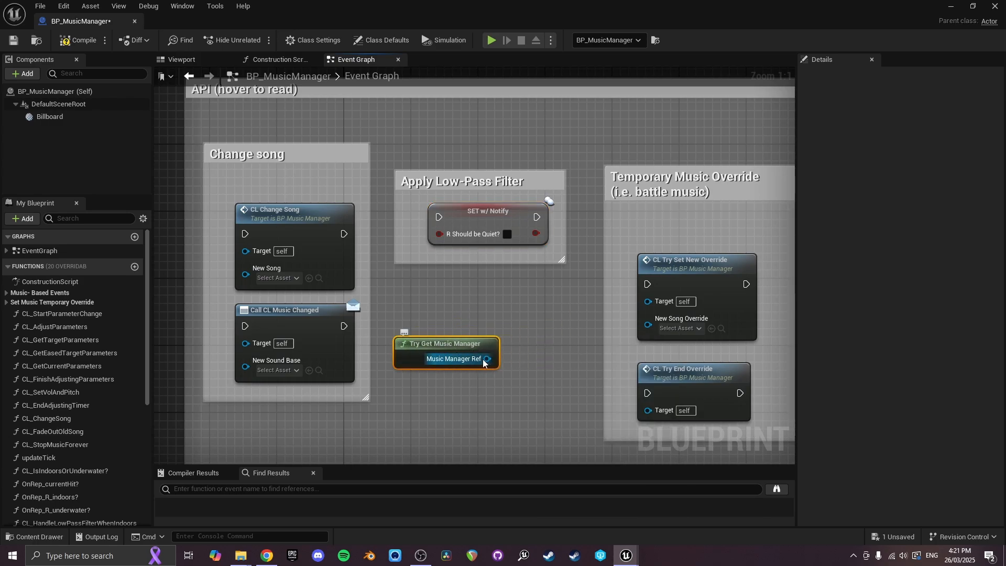
pyautogui.moveTo(483, 362); pyautogui.dragTo(530, 313)
pyautogui.write('should')
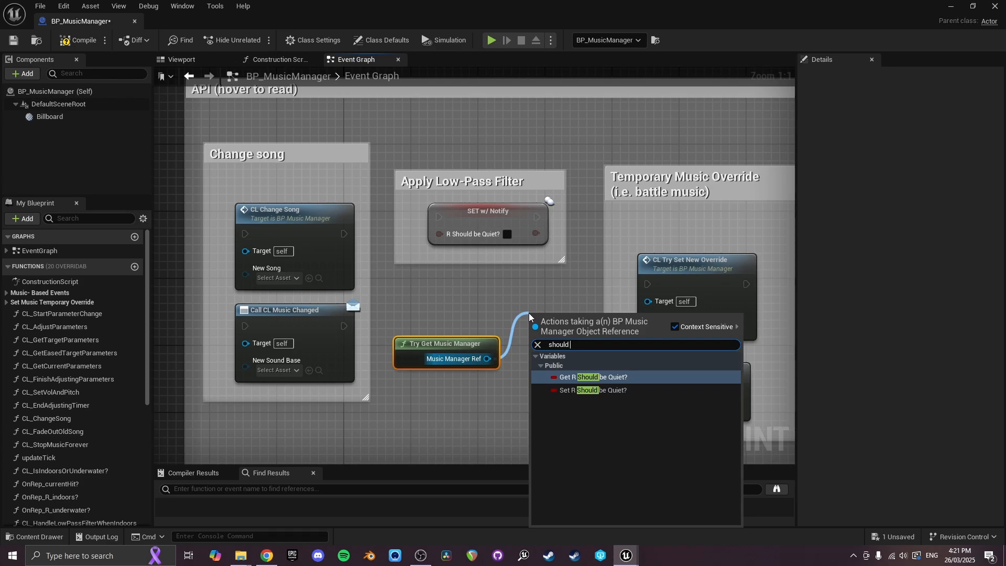
pyautogui.press('Return')
pyautogui.hotkey('ctrl', 'z')
pyautogui.hotkey('ctrl', 'z')
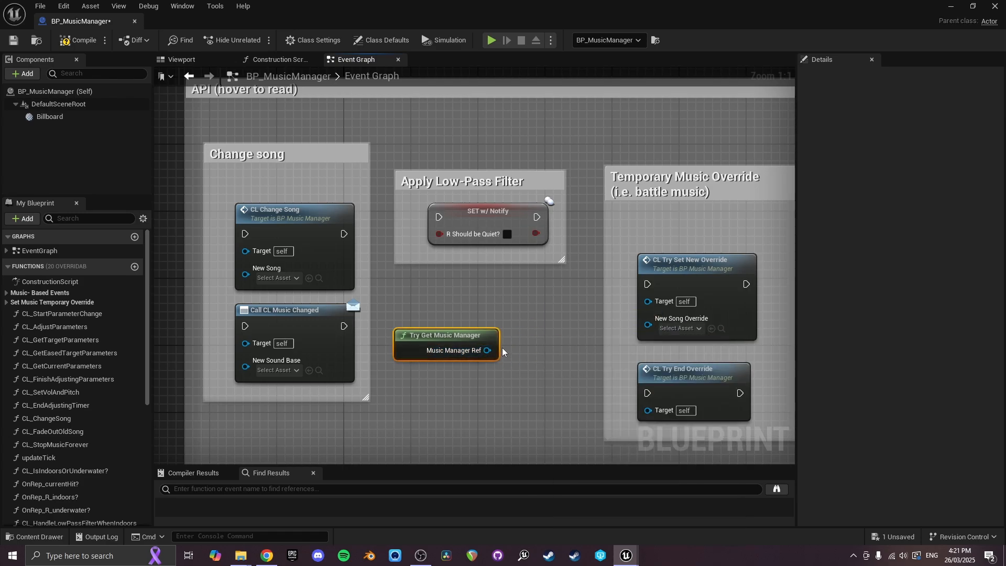
# Add a SET w/ Notify node for R Should be Quiet? from the Try Get Music Manager node's reference output.
pyautogui.moveTo(488, 351); pyautogui.dragTo(499, 309)
pyautogui.click(471, 216)
pyautogui.click(471, 216)
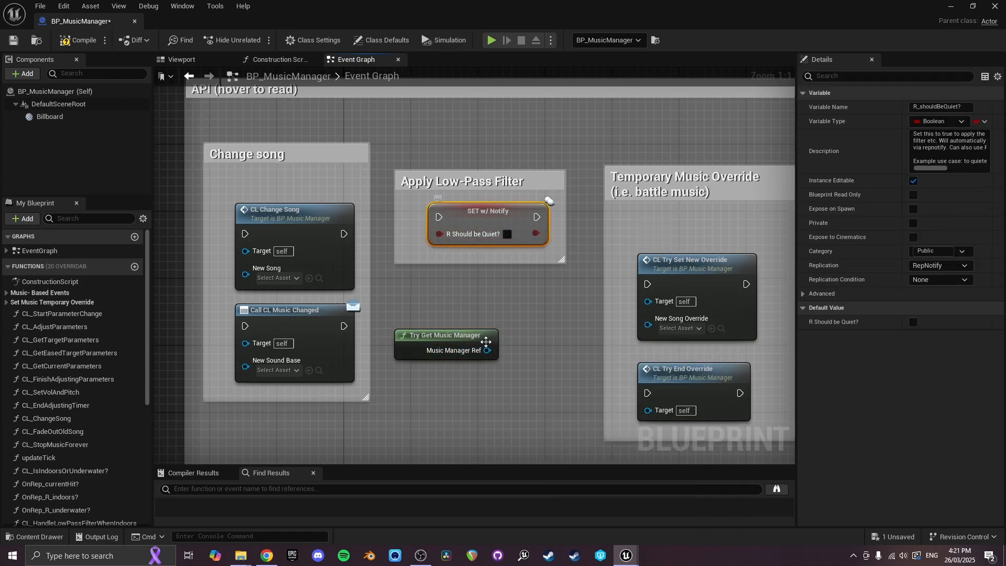
pyautogui.moveTo(488, 350); pyautogui.dragTo(553, 306)
pyautogui.write('set should')
pyautogui.press('Return')
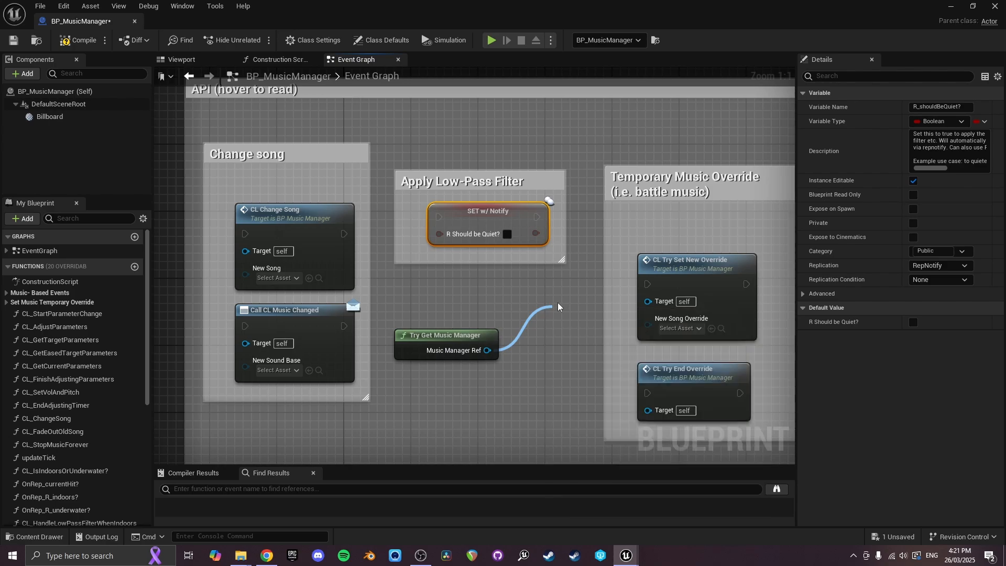
pyautogui.moveTo(626, 310); pyautogui.dragTo(554, 291)
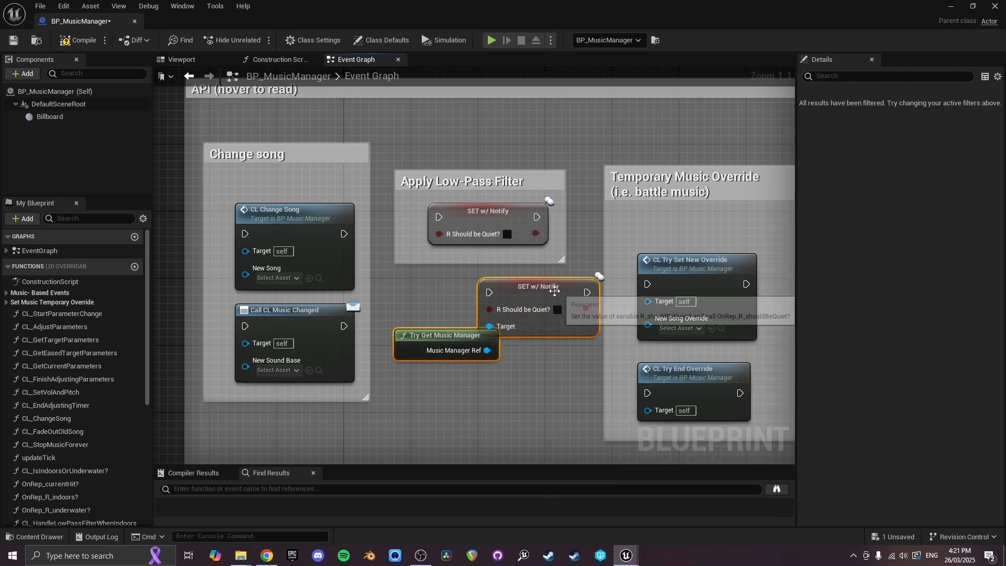
# Delete the Try Get Music Manager node with its attached SET w/ Notify node, and save the blueprint.
pyautogui.press('Delete')
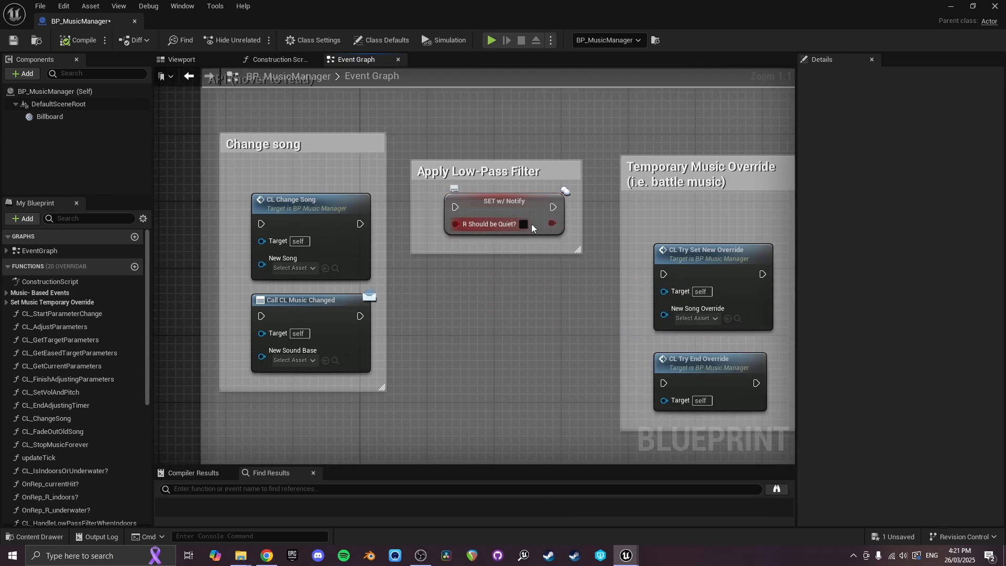
pyautogui.hotkey('ctrl', 's')
# Examine the data table node and the three event call nodes in the Music-Synced Events section.
pyautogui.moveTo(564, 276); pyautogui.dragTo(430, 276, button='right')
pyautogui.scroll(-2, 496, 270)
pyautogui.moveTo(632, 272); pyautogui.dragTo(398, 266, button='right')
pyautogui.moveTo(528, 271); pyautogui.dragTo(322, 247, button='right')
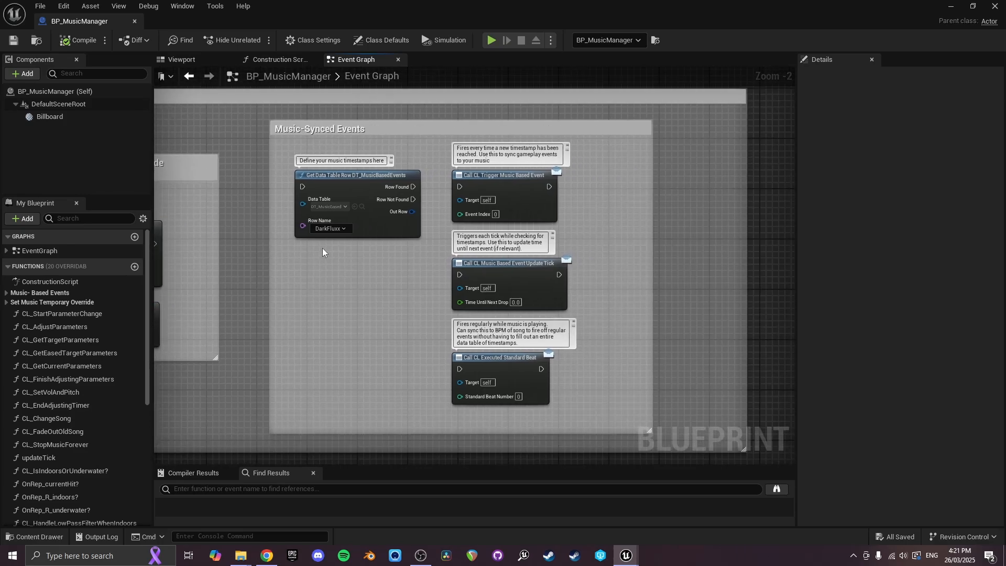
pyautogui.moveTo(383, 307); pyautogui.dragTo(432, 273, button='right')
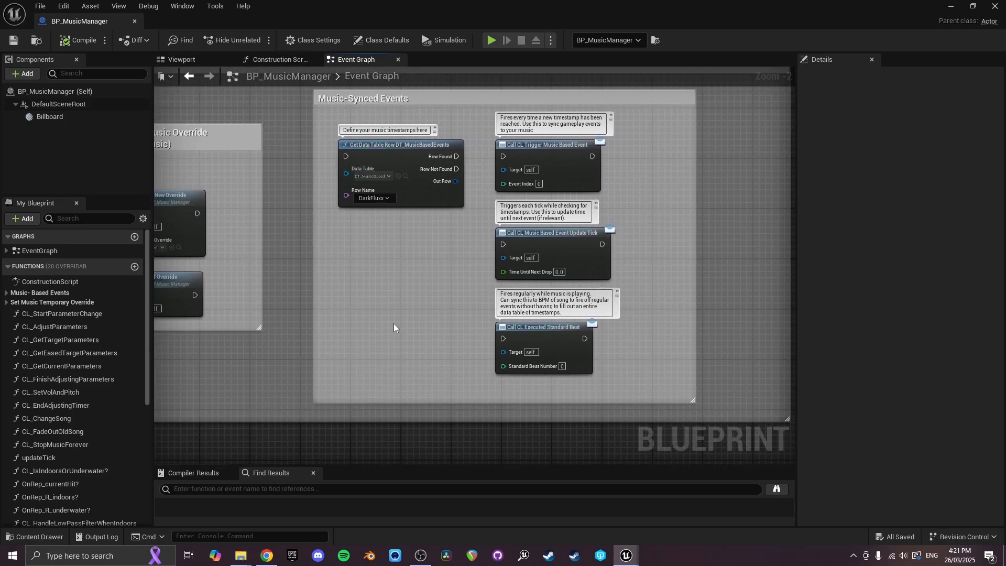
pyautogui.moveTo(394, 327); pyautogui.dragTo(411, 333, button='right')
pyautogui.moveTo(395, 400); pyautogui.dragTo(617, 225)
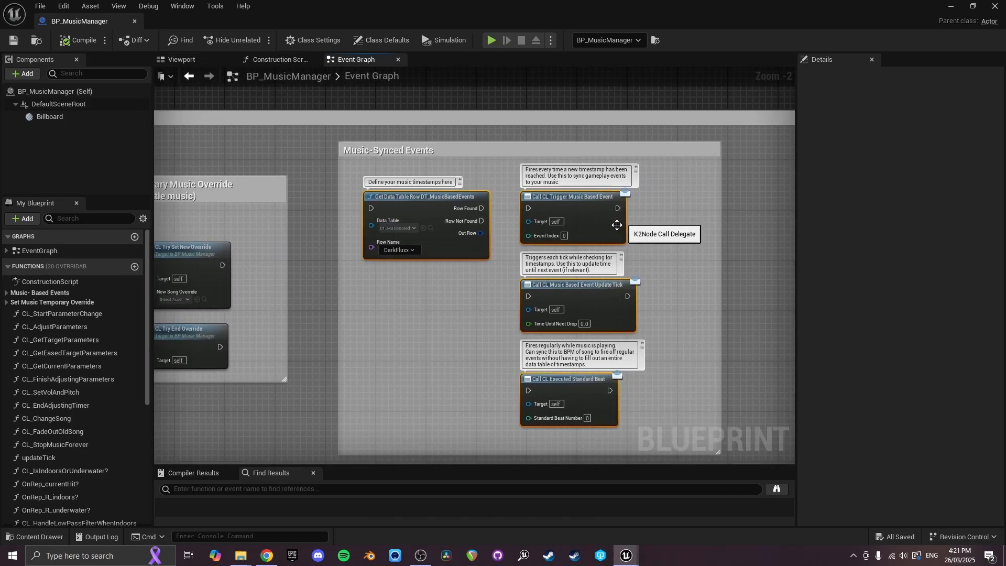
pyautogui.click(442, 314)
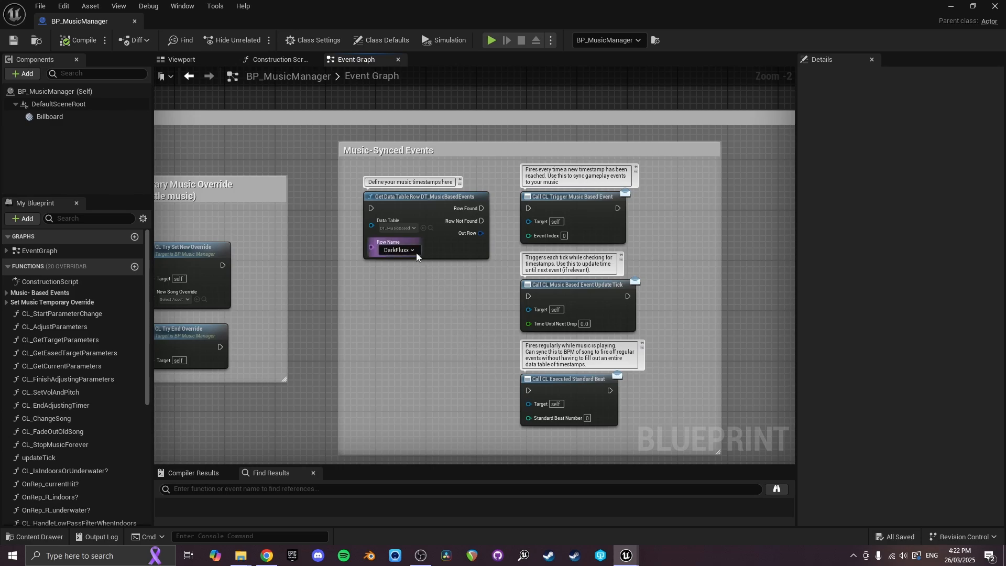
# Check the data table choice on the Get Data Table Row node, and open DT_MusicBasedEvents from the plugin's Blueprints/MusicBasedEvents folder.
pyautogui.click(403, 229)
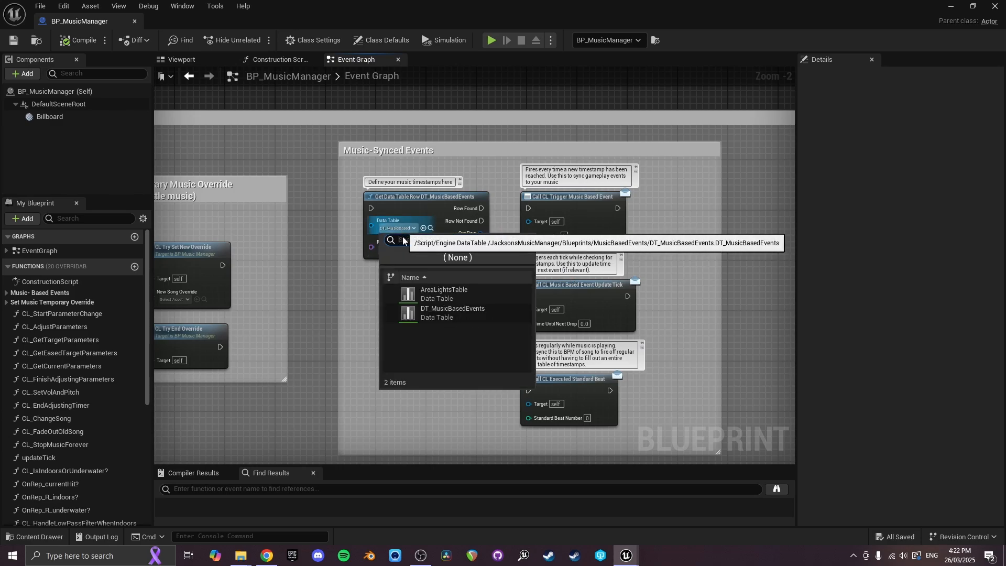
pyautogui.click(417, 313)
pyautogui.moveTo(375, 319); pyautogui.dragTo(434, 304, button='right')
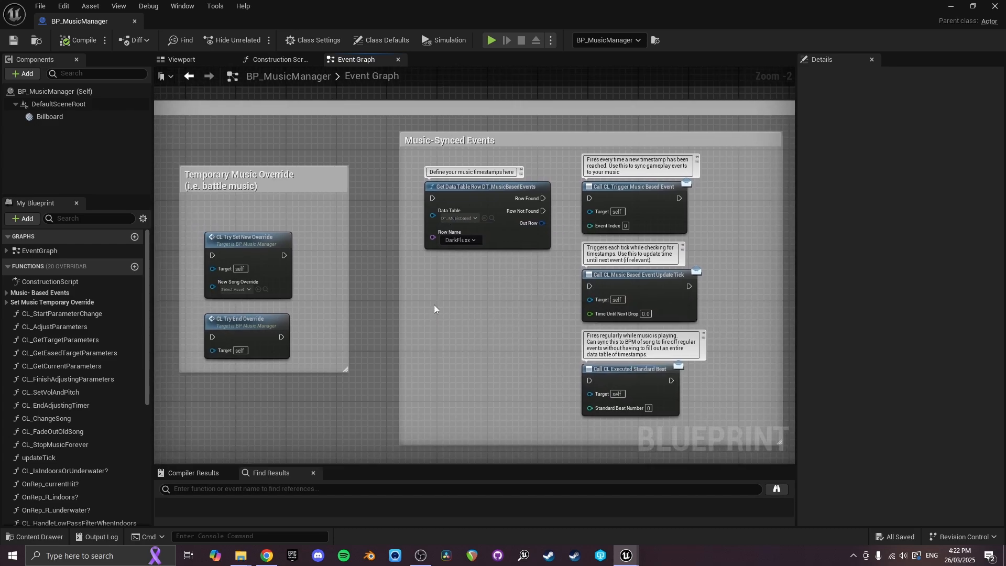
pyautogui.hotkey('ctrl', 'space')
pyautogui.click(315, 358)
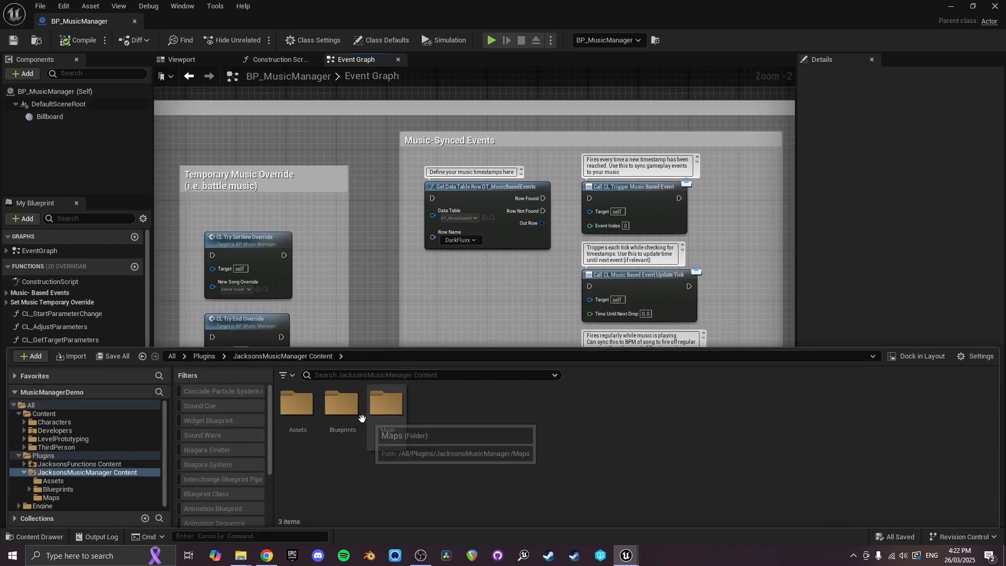
pyautogui.click(347, 411)
pyautogui.doubleClick(348, 410)
pyautogui.doubleClick(298, 406)
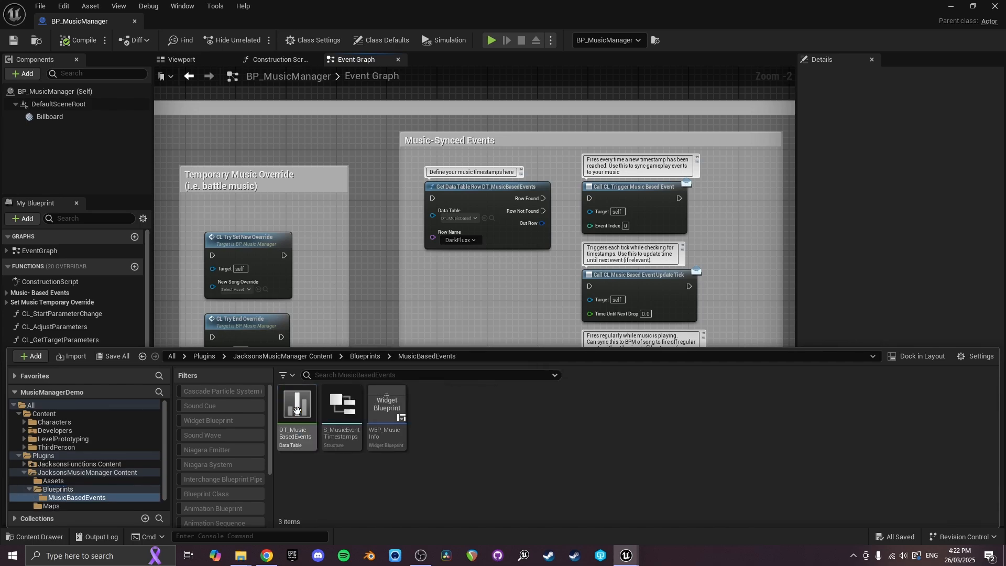
pyautogui.doubleClick(298, 409)
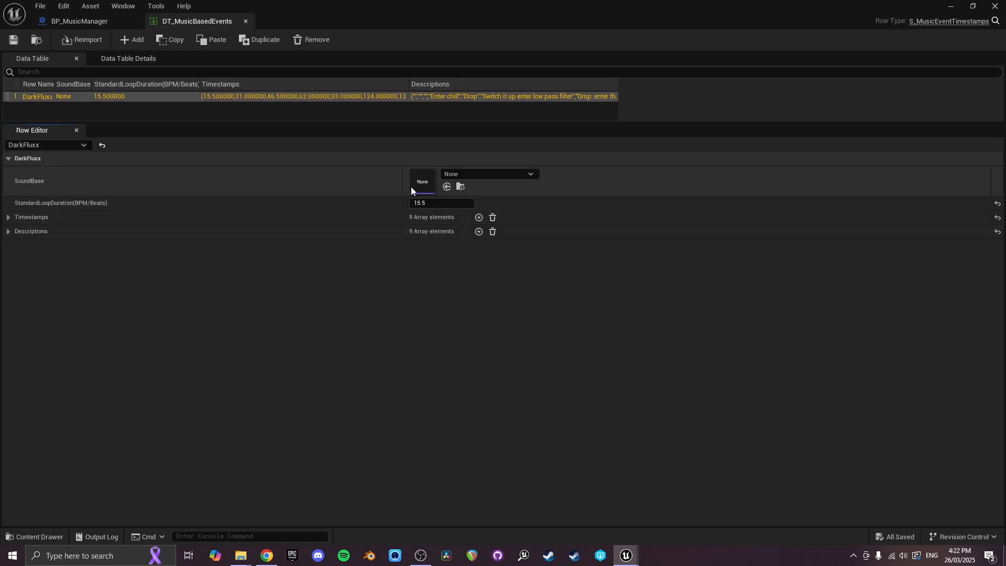
# Review the DarkFluxx row's SoundBase choices, Timestamps and Descriptions entries, and close the data table.
pyautogui.click(458, 175)
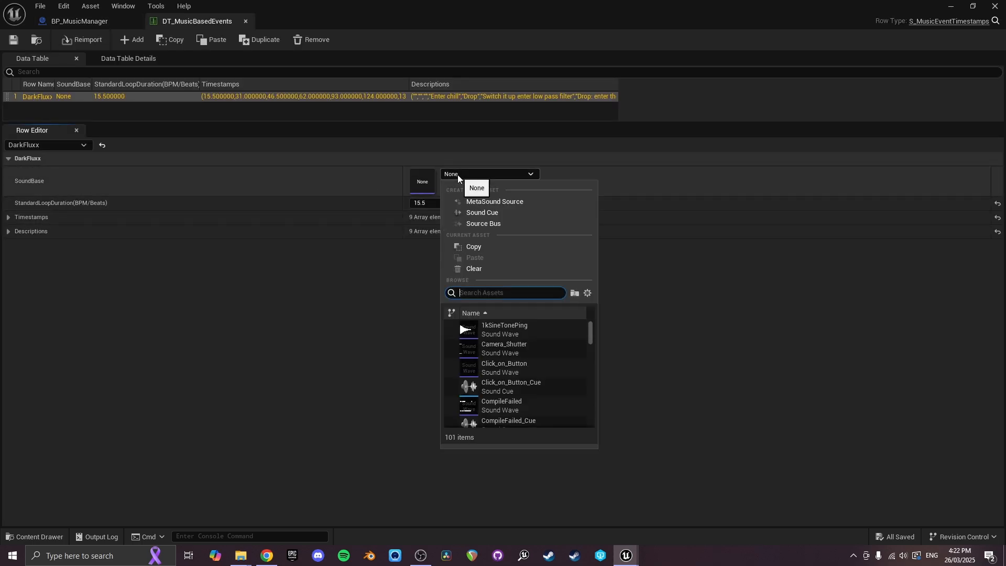
pyautogui.click(376, 328)
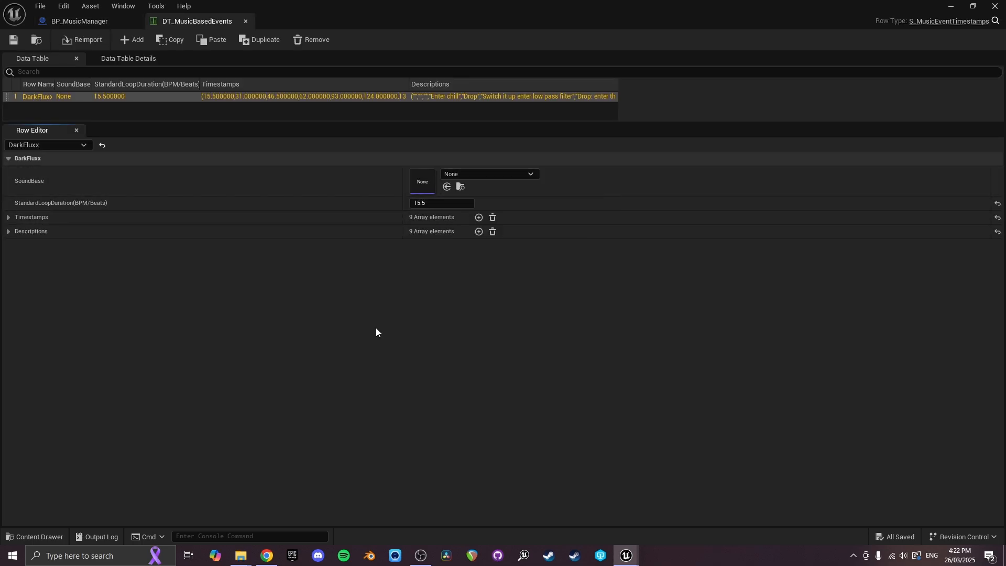
pyautogui.click(9, 218)
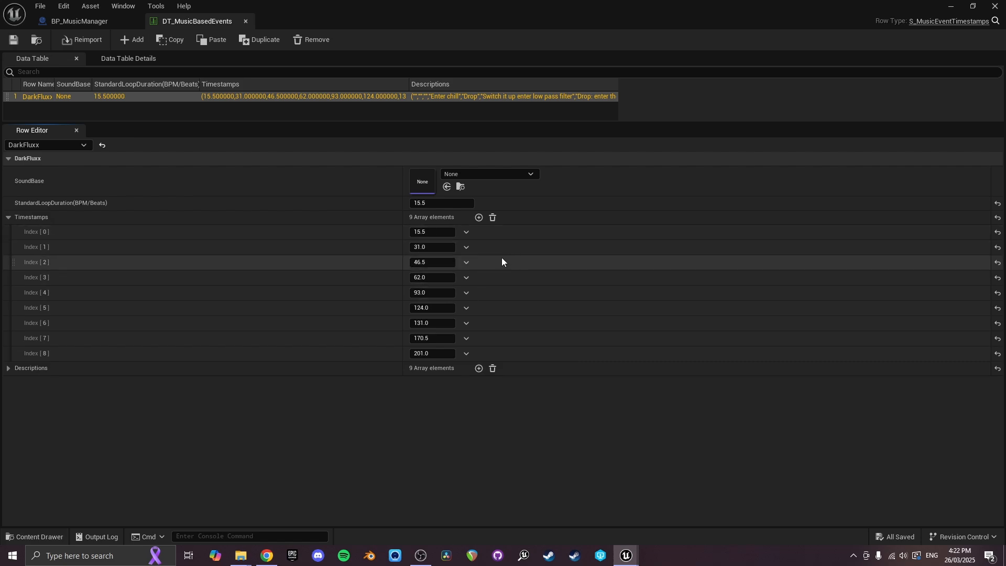
pyautogui.click(8, 368)
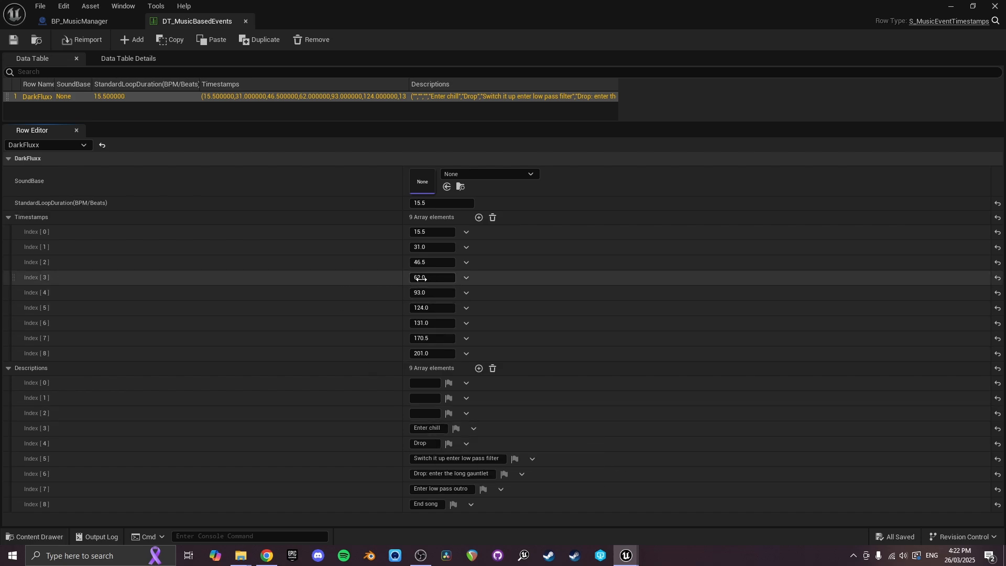
pyautogui.click(428, 445)
pyautogui.click(452, 473)
pyautogui.click(245, 22)
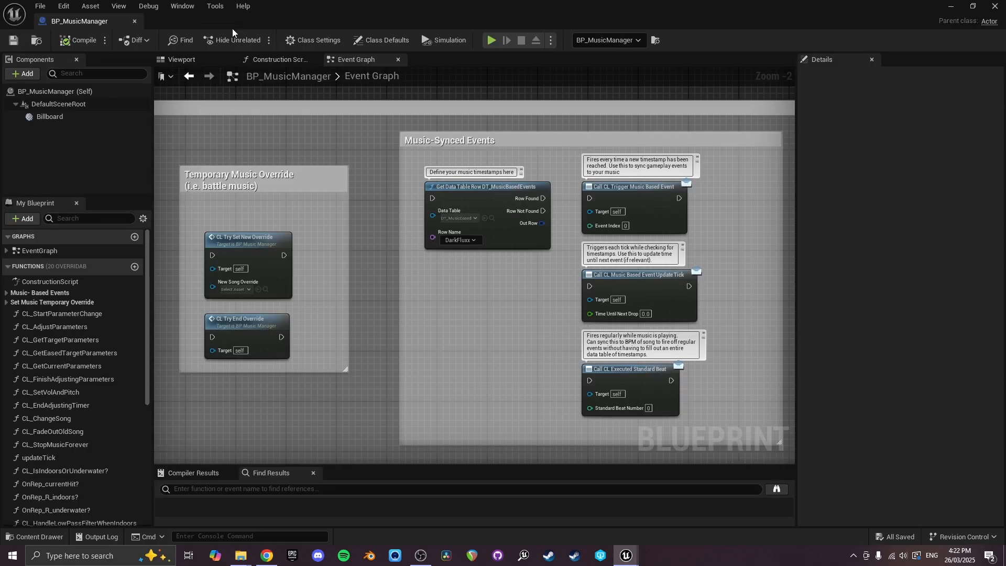
pyautogui.scroll(2, 383, 276)
pyautogui.scroll(-5, 367, 313)
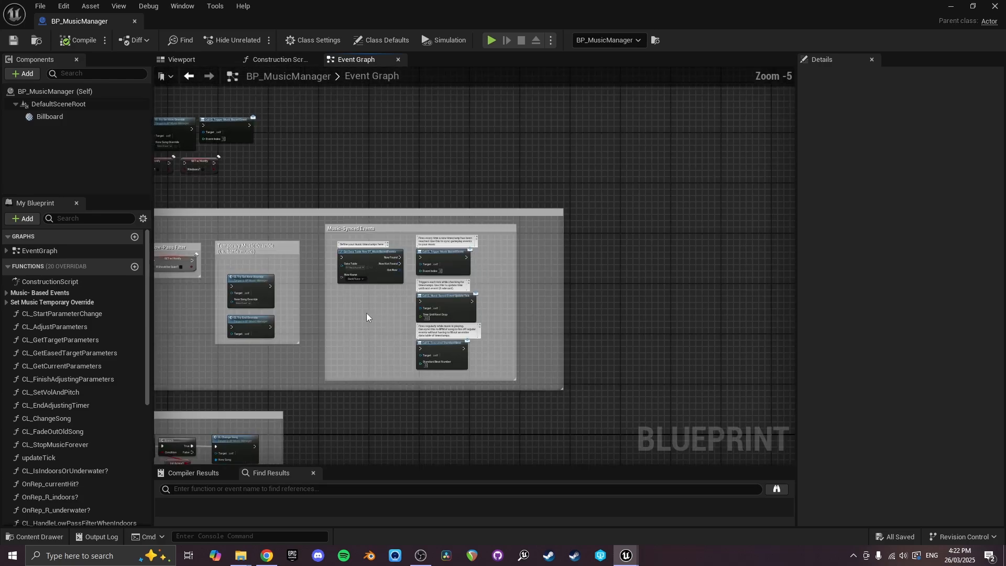
pyautogui.scroll(-3, 444, 232)
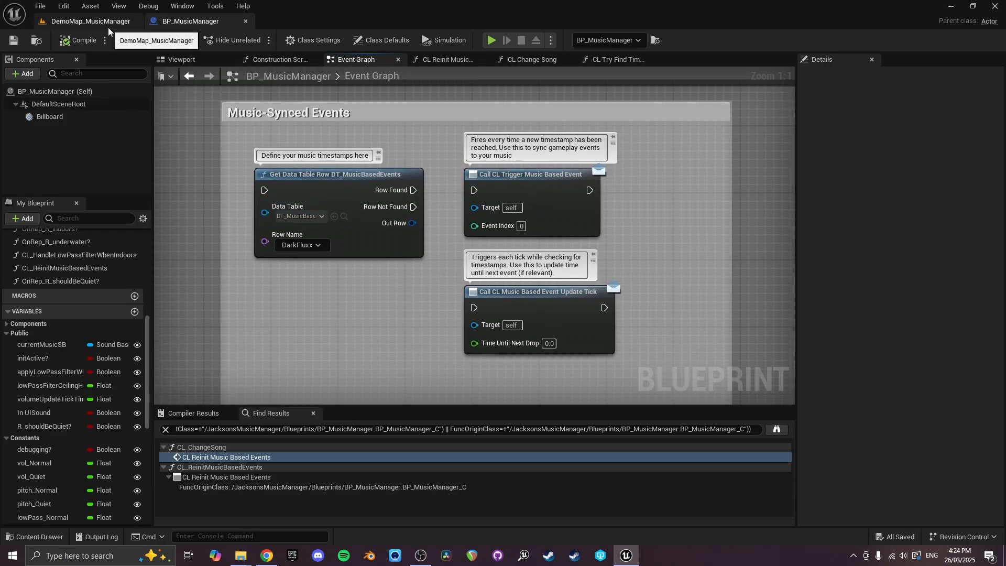
# Reopen DT_MusicBasedEvents from the DemoMap_MusicManager level, check the DarkFluxx row's SoundBase choices, and close the table.
pyautogui.click(108, 27)
pyautogui.hotkey('ctrl', 'space')
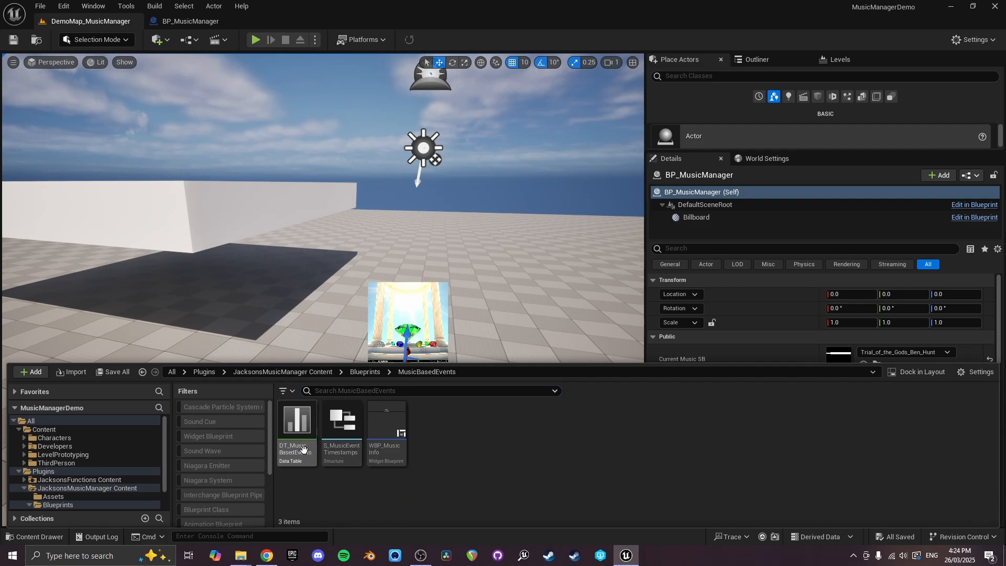
pyautogui.click(198, 22)
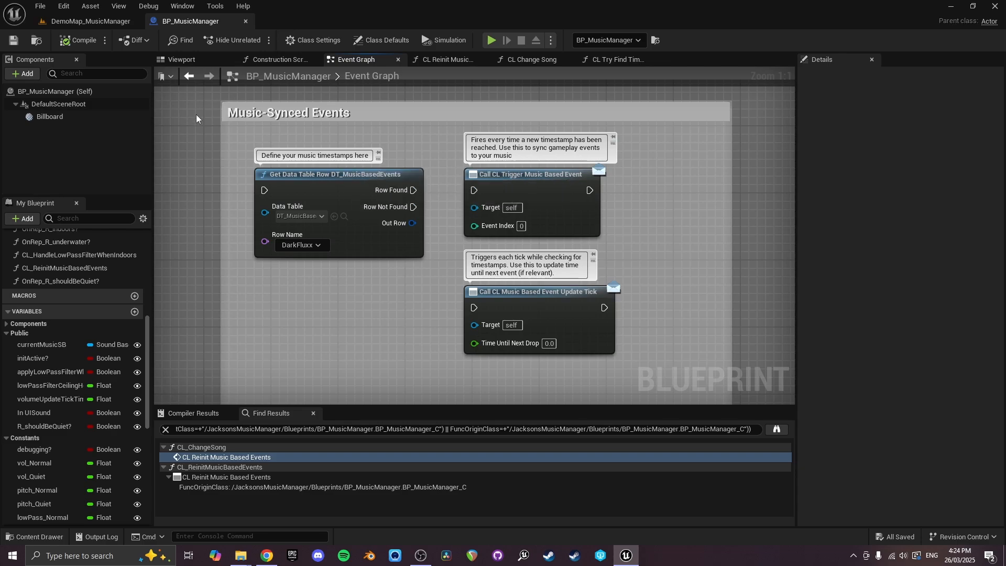
pyautogui.click(105, 24)
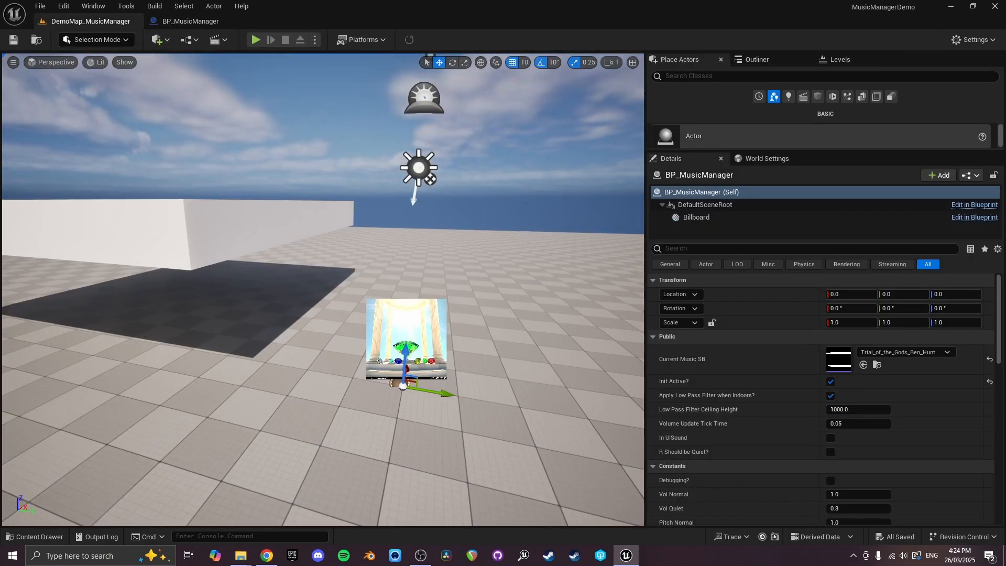
pyautogui.hotkey('ctrl', 'space')
pyautogui.doubleClick(313, 455)
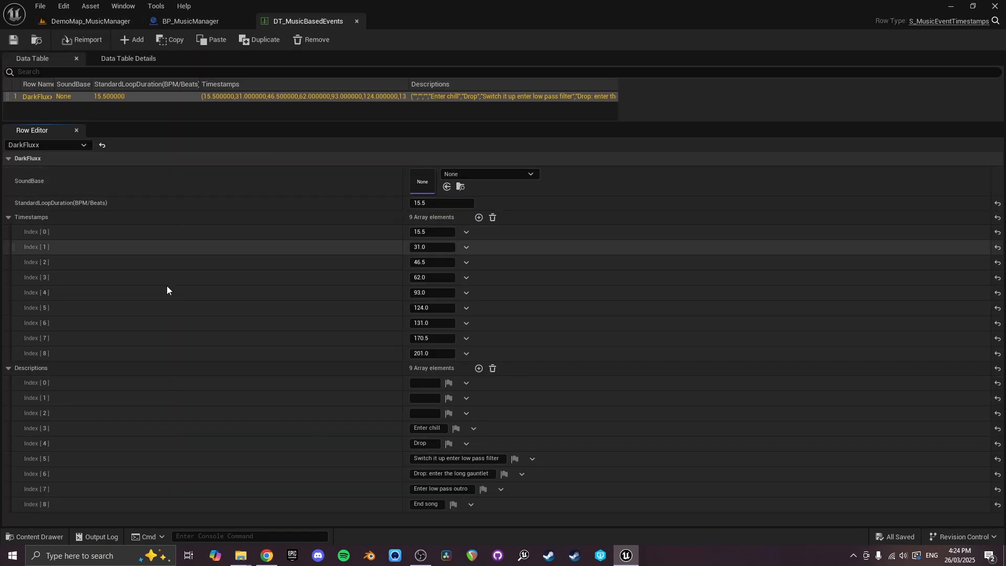
pyautogui.click(449, 174)
pyautogui.click(418, 182)
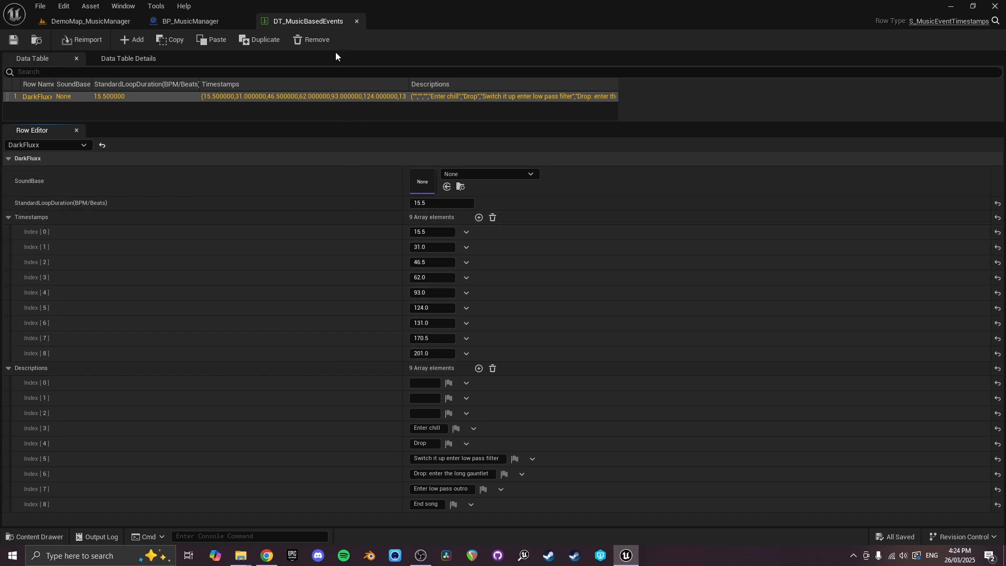
pyautogui.click(356, 21)
# Add a Try Get Music Manager node to the Event Graph and place it in the empty area beside the API box.
pyautogui.scroll(-1, 367, 257)
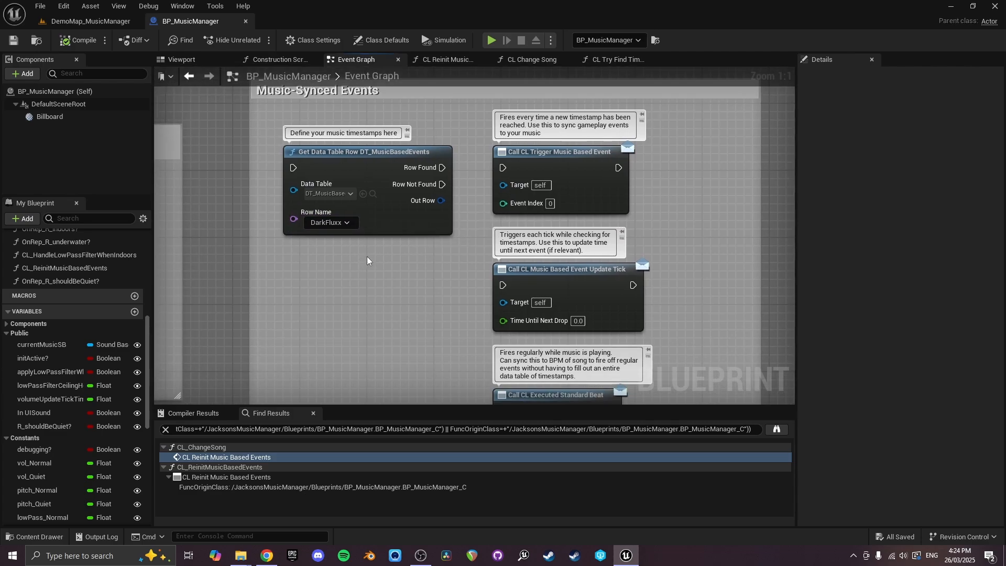
pyautogui.moveTo(441, 273); pyautogui.dragTo(351, 257, button='right')
pyautogui.scroll(-1, 389, 205)
pyautogui.scroll(-5, 43, 421)
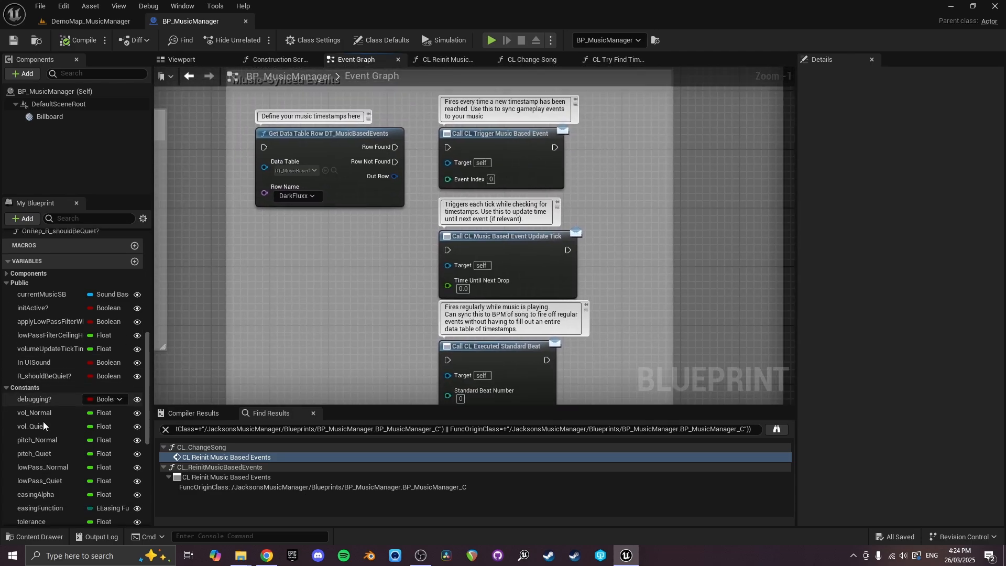
pyautogui.moveTo(583, 208); pyautogui.dragTo(397, 247, button='right')
pyautogui.rightClick(538, 178)
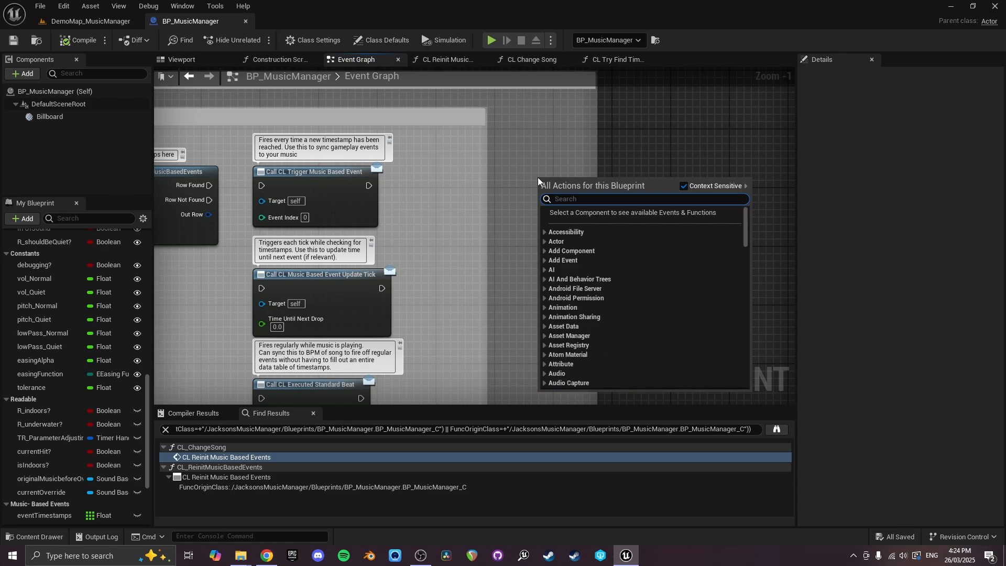
pyautogui.write('get')
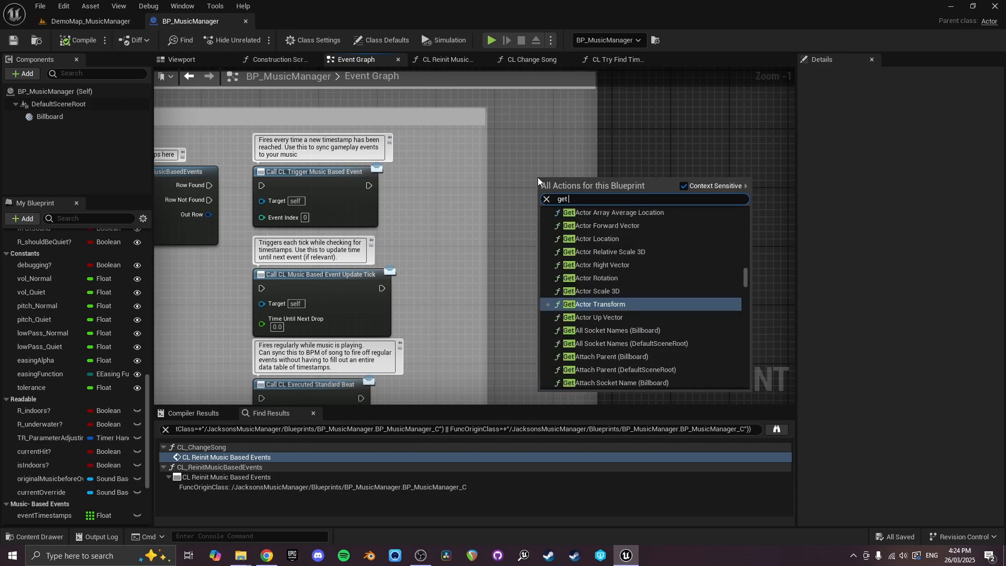
pyautogui.write('tm get mu')
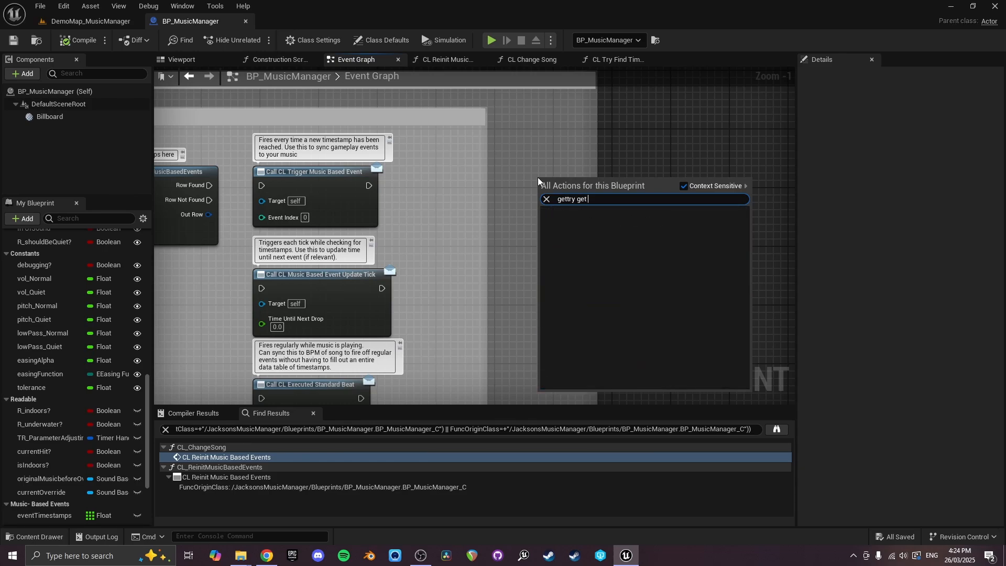
pyautogui.hotkey('ctrl', 'BackSpace')
pyautogui.hotkey('ctrl', 'BackSpace')
pyautogui.hotkey('ctrl', 'BackSpace')
pyautogui.write('get music m')
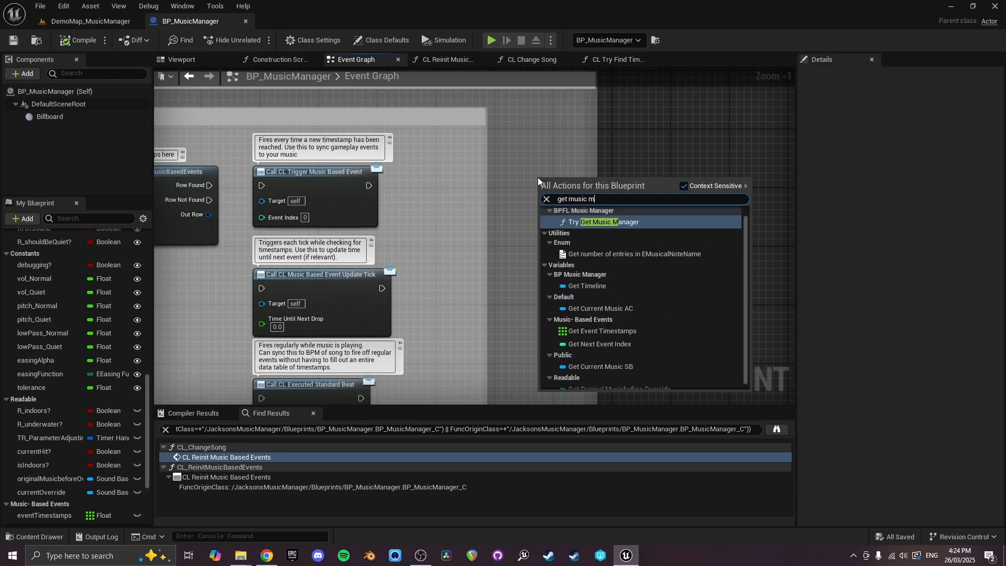
pyautogui.press('Return')
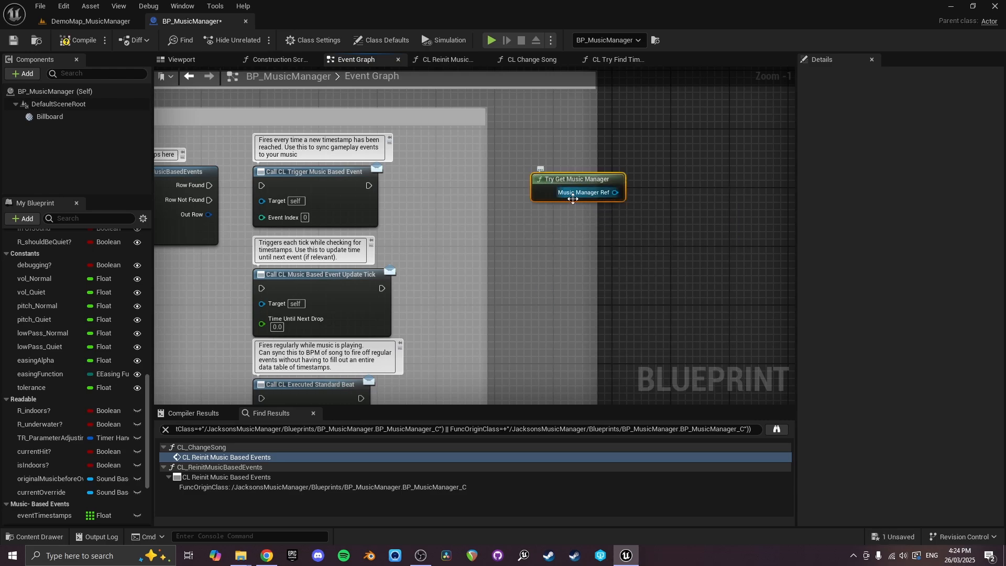
pyautogui.moveTo(580, 207); pyautogui.dragTo(533, 228, button='right')
pyautogui.moveTo(525, 208); pyautogui.dragTo(605, 253)
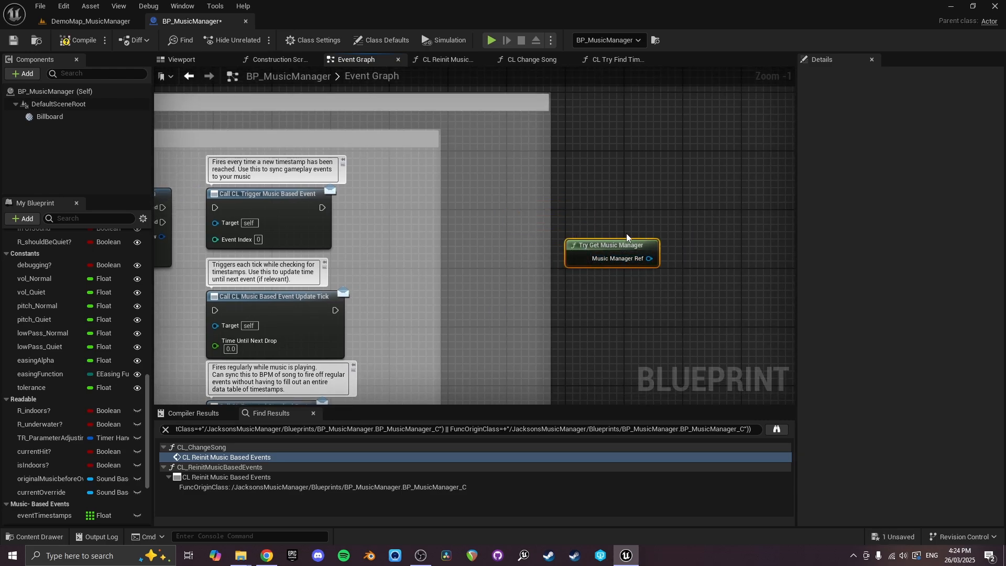
# From the Music Manager reference, add a Bind Event to CL Trigger Music Based Event node and place it above Try Get Music Manager.
pyautogui.moveTo(626, 234); pyautogui.dragTo(544, 230, button='right')
pyautogui.rightClick(546, 197)
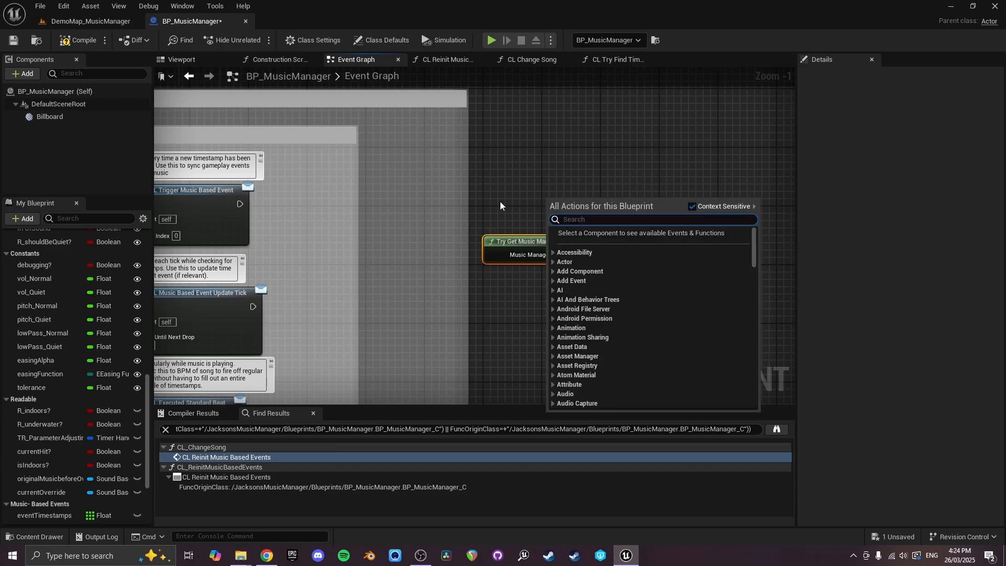
pyautogui.click(500, 206)
pyautogui.moveTo(566, 255); pyautogui.dragTo(678, 198)
pyautogui.write('bind event ')
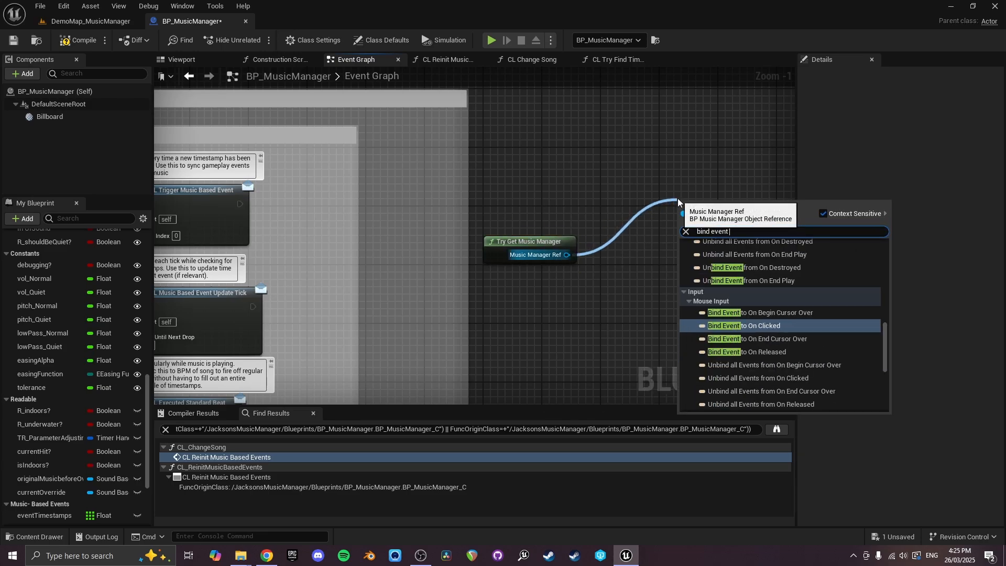
pyautogui.write('to event')
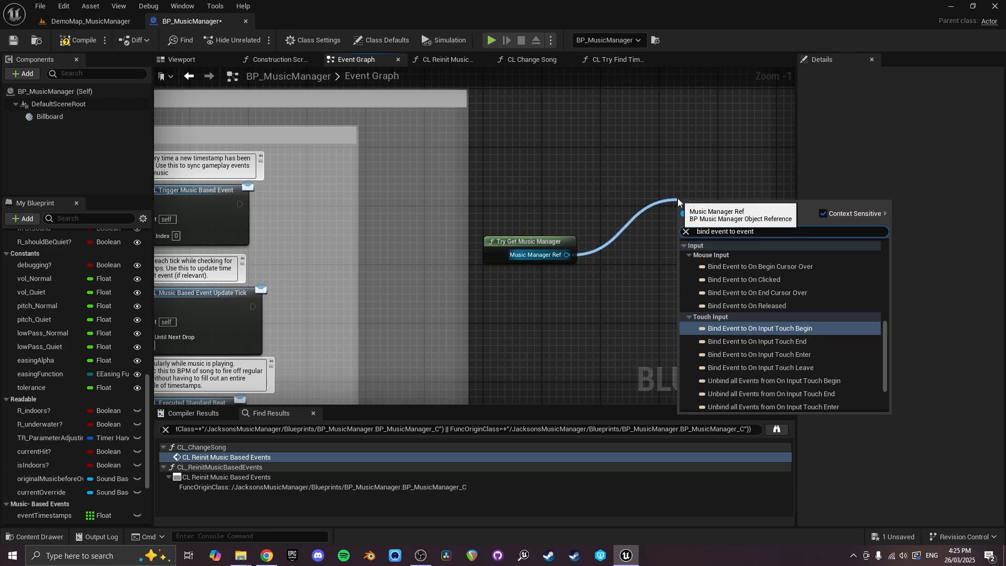
pyautogui.write(' music')
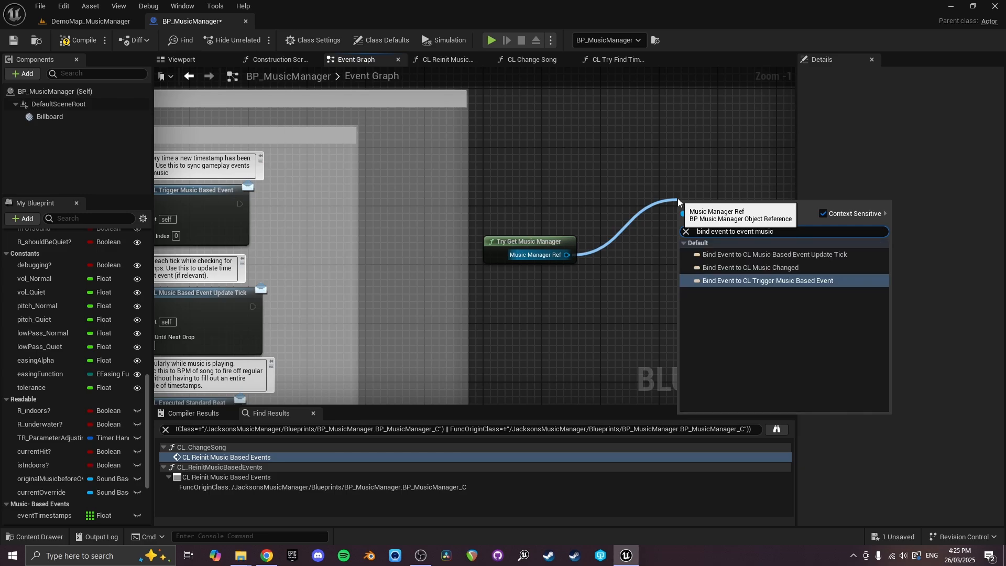
pyautogui.press('Up')
pyautogui.press('Down')
pyautogui.press('Return')
pyautogui.moveTo(719, 222); pyautogui.dragTo(653, 165)
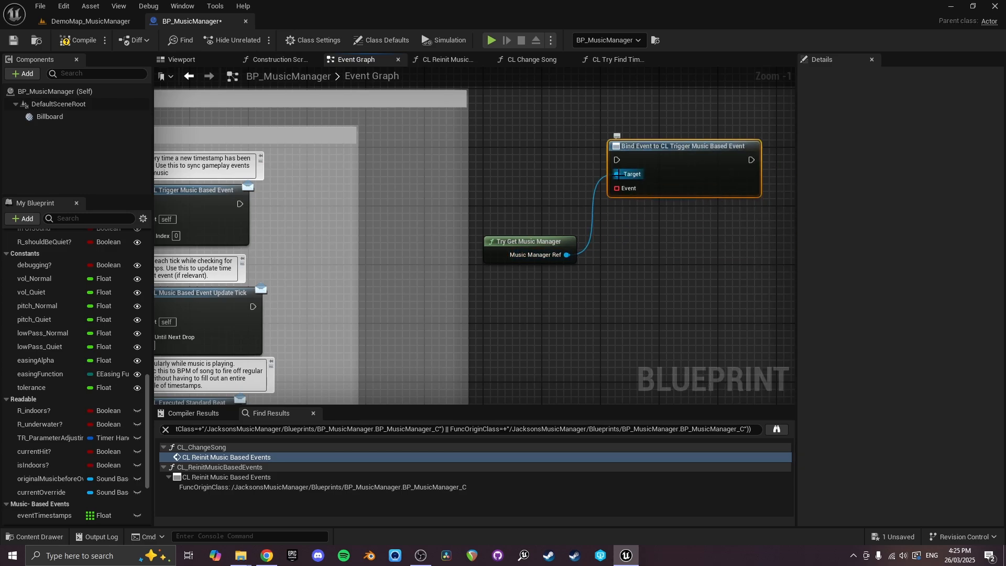
# Add a custom event wired to the bind node's Event input and place it below Try Get Music Manager.
pyautogui.moveTo(620, 173); pyautogui.dragTo(516, 174, button='right')
pyautogui.moveTo(434, 248); pyautogui.dragTo(512, 320)
pyautogui.click(561, 373)
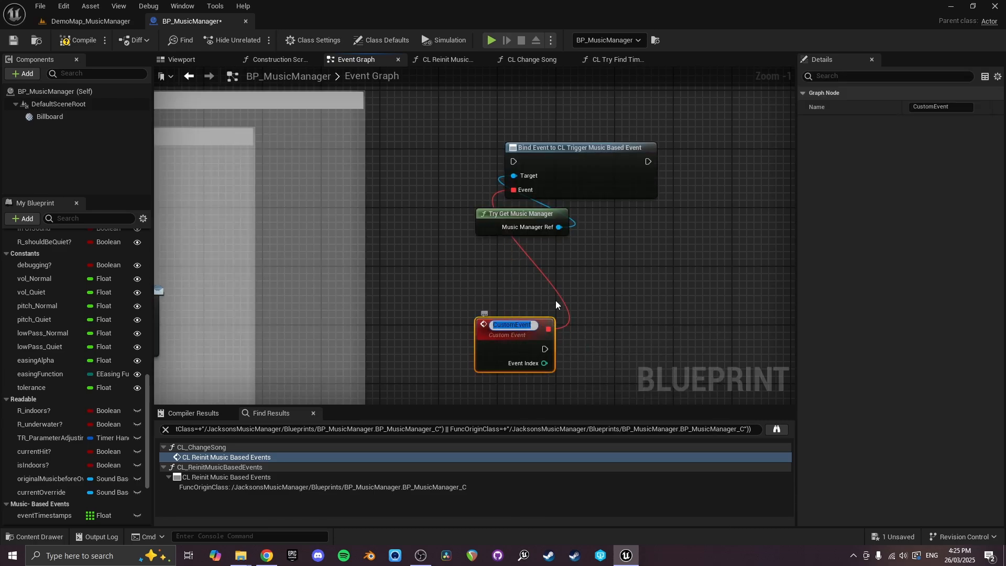
pyautogui.moveTo(536, 353); pyautogui.dragTo(537, 309)
# Add a Spawn Actor from Class node after the custom event, move it away from the event, and compile the blueprint.
pyautogui.moveTo(612, 300); pyautogui.dragTo(612, 300)
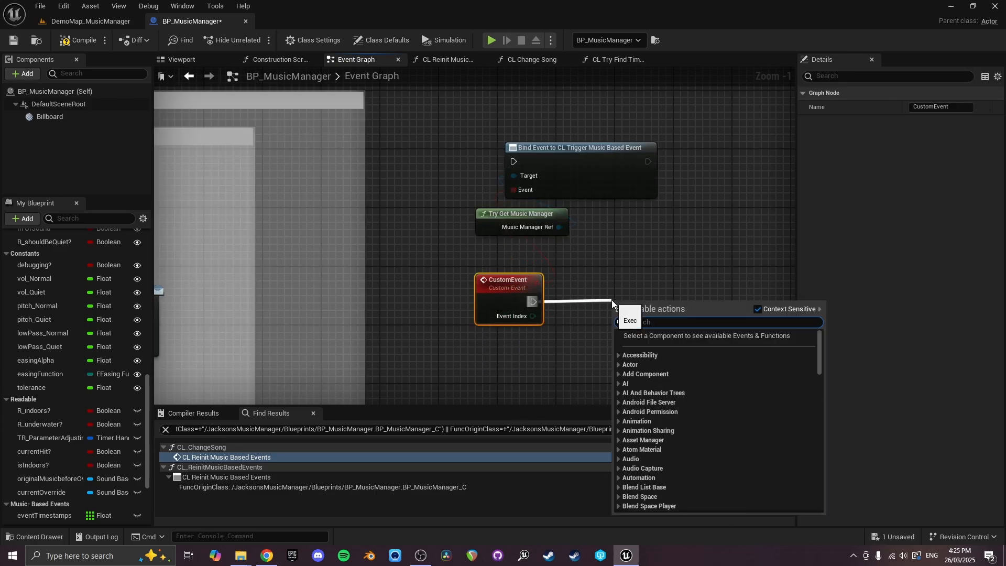
pyautogui.write('Spawn')
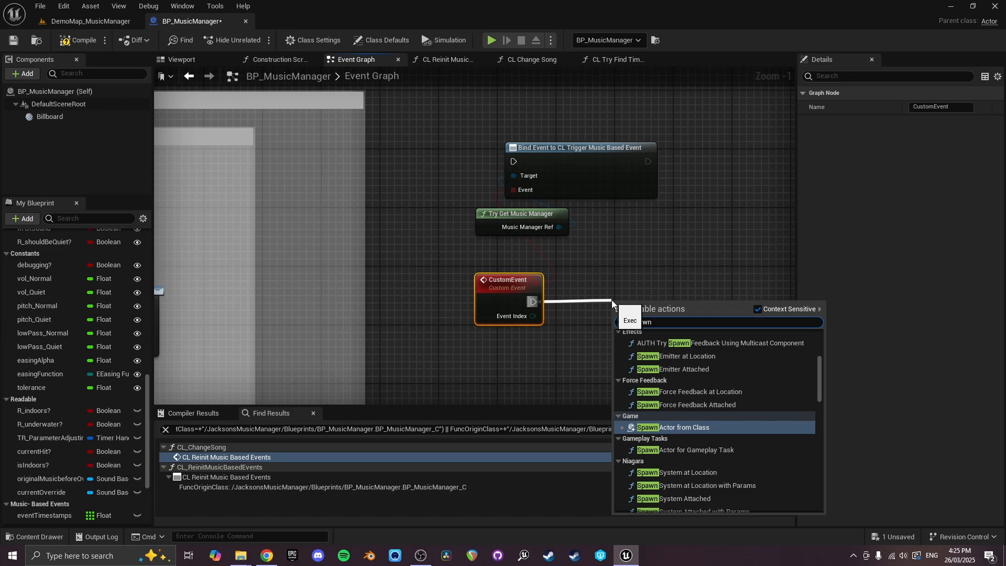
pyautogui.press('Return')
pyautogui.moveTo(696, 300); pyautogui.dragTo(548, 233, button='right')
pyautogui.moveTo(545, 243); pyautogui.dragTo(641, 230)
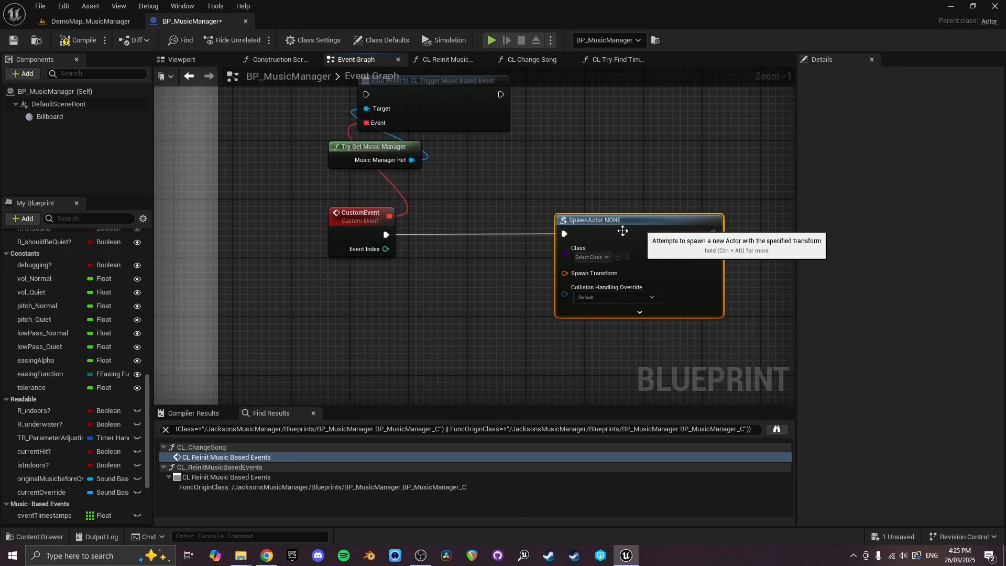
pyautogui.moveTo(371, 253); pyautogui.dragTo(434, 249, button='right')
pyautogui.press('F7')
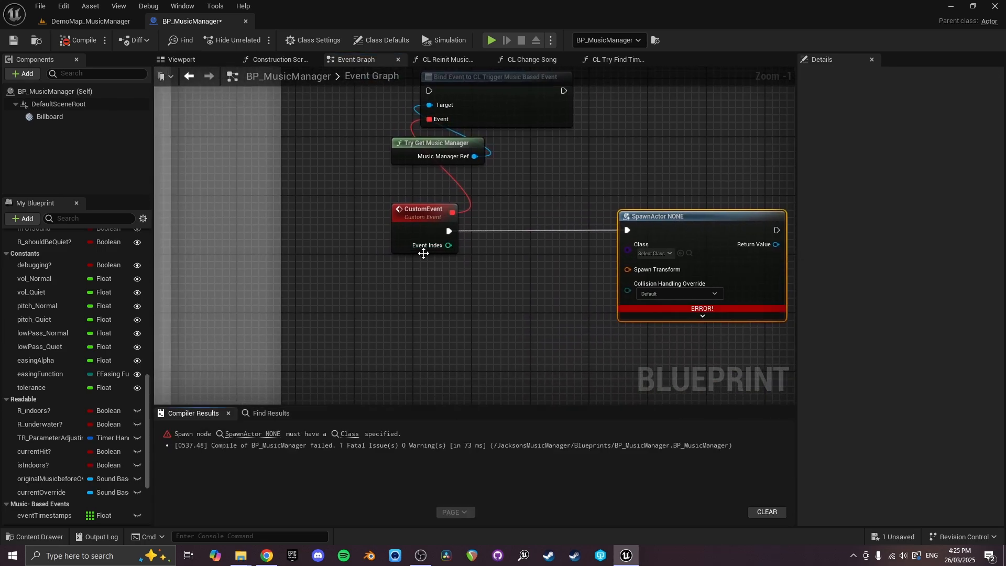
# Open DT_MusicBasedEvents to check the timestamp index numbers, and return to the BP_MusicManager graph.
pyautogui.hotkey('ctrl', 'space')
pyautogui.doubleClick(312, 402)
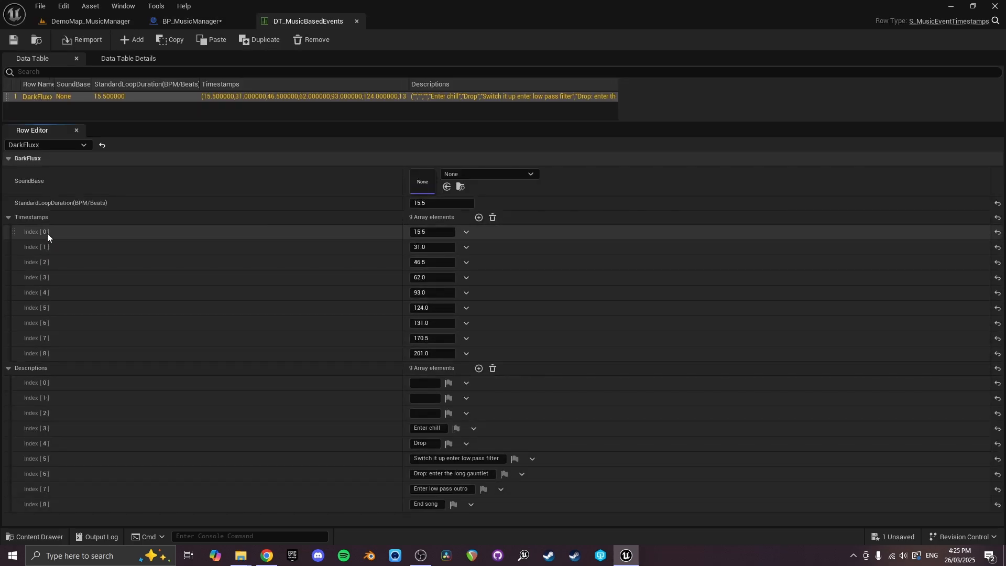
pyautogui.click(210, 23)
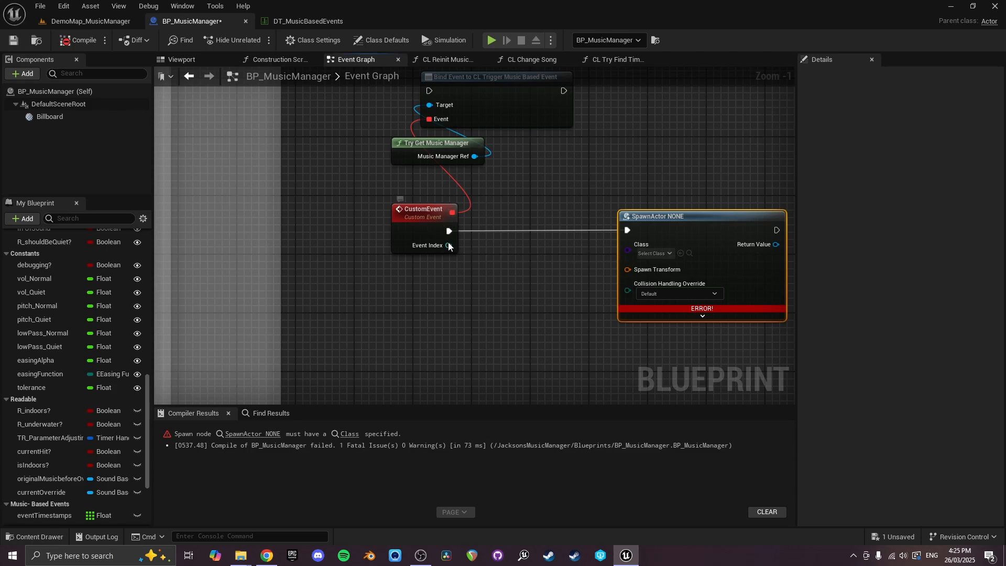
# Add a Switch on Int node driven by the custom event's Event Index, with output pins 0 to 3.
pyautogui.moveTo(449, 246); pyautogui.dragTo(529, 281)
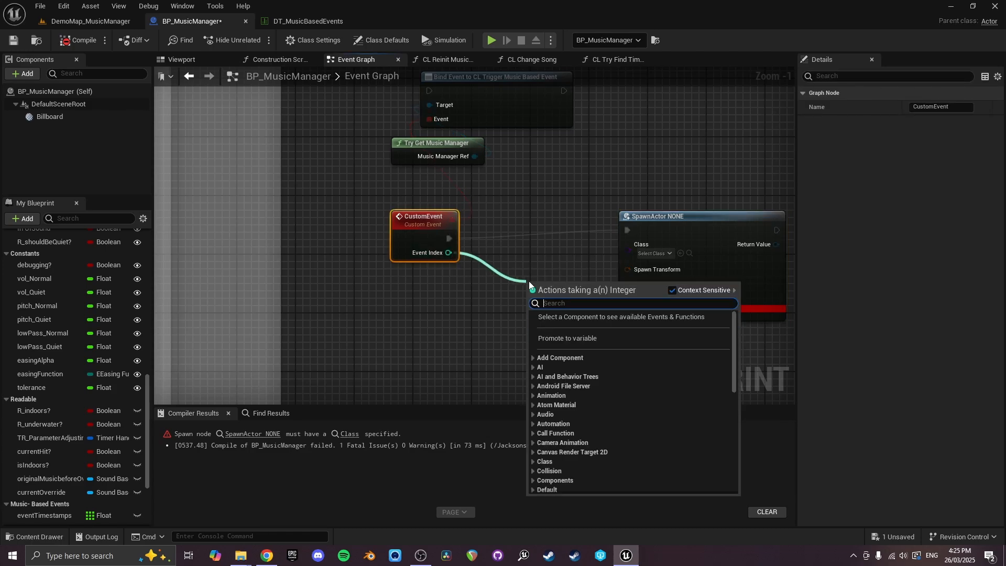
pyautogui.write('switch')
pyautogui.press('Return')
pyautogui.moveTo(570, 285); pyautogui.dragTo(525, 234)
pyautogui.moveTo(488, 245); pyautogui.dragTo(475, 244)
pyautogui.click(562, 266)
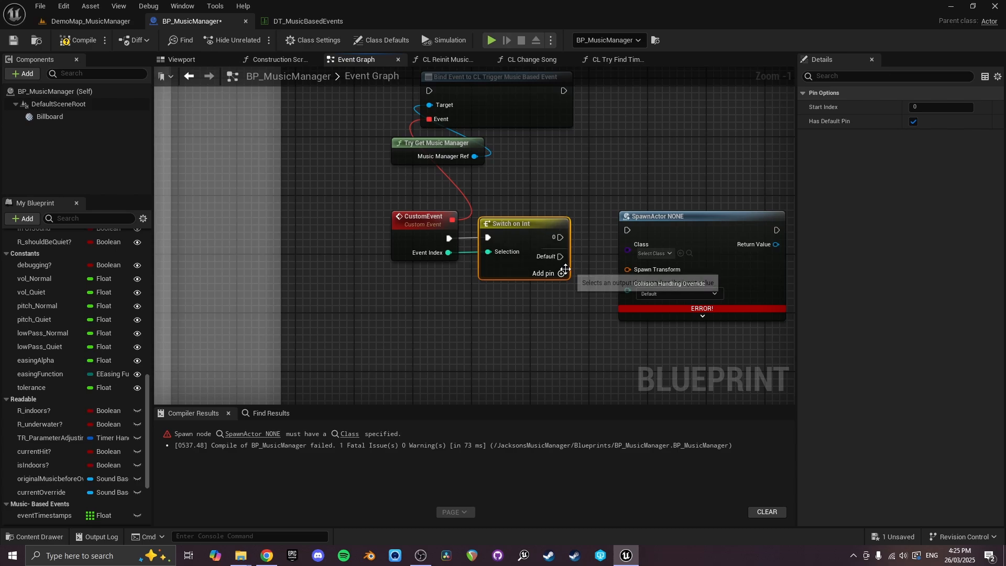
pyautogui.click(562, 276)
pyautogui.click(562, 289)
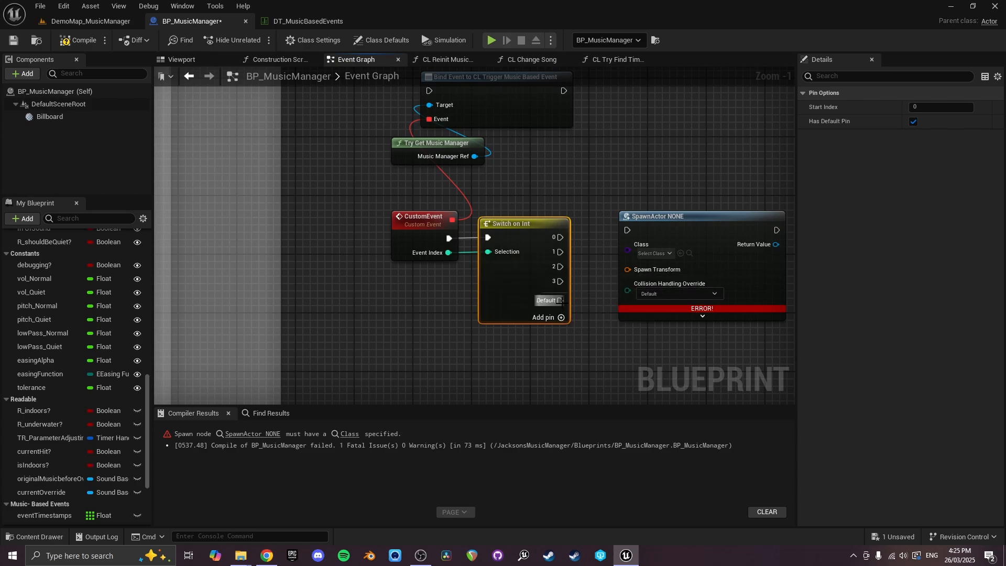
# Connect the switch's output 0 to the SpawnActor node, and try out connections from outputs 1 and 2 without adding nodes.
pyautogui.moveTo(568, 238); pyautogui.dragTo(504, 230, button='right')
pyautogui.moveTo(567, 227); pyautogui.dragTo(566, 225)
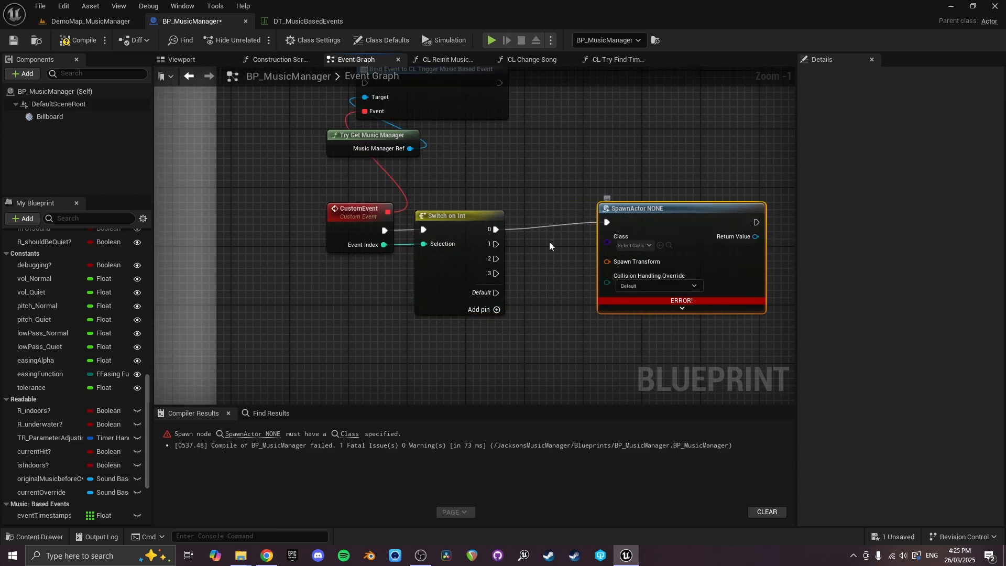
pyautogui.moveTo(611, 376); pyautogui.dragTo(611, 375)
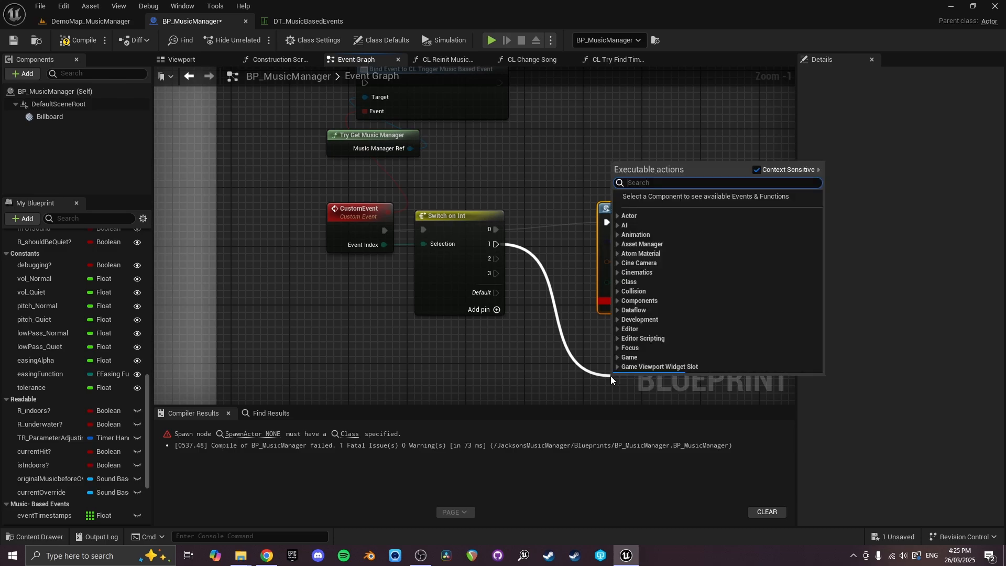
pyautogui.click(589, 364)
pyautogui.moveTo(533, 307); pyautogui.dragTo(475, 250, button='right')
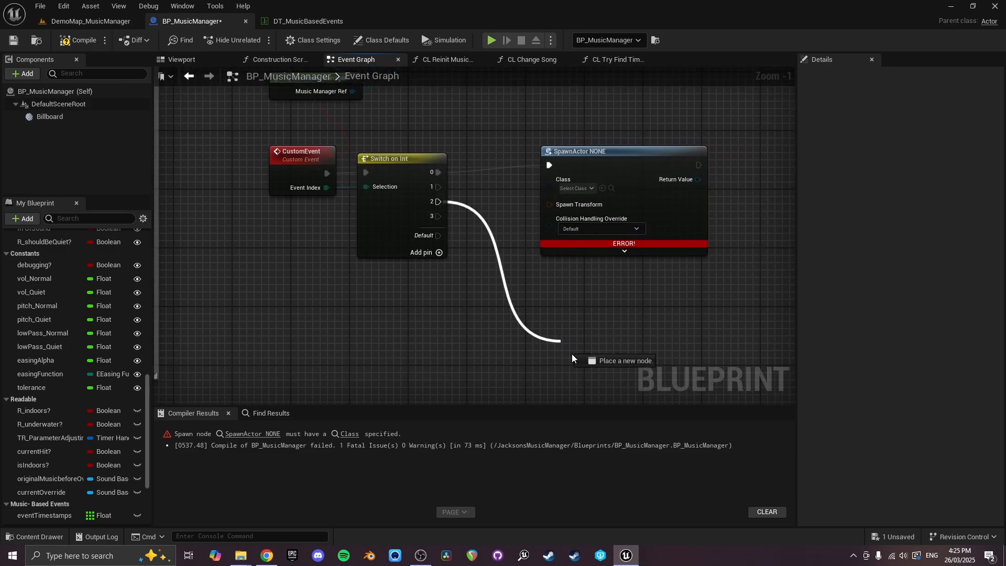
pyautogui.moveTo(572, 354); pyautogui.dragTo(558, 372)
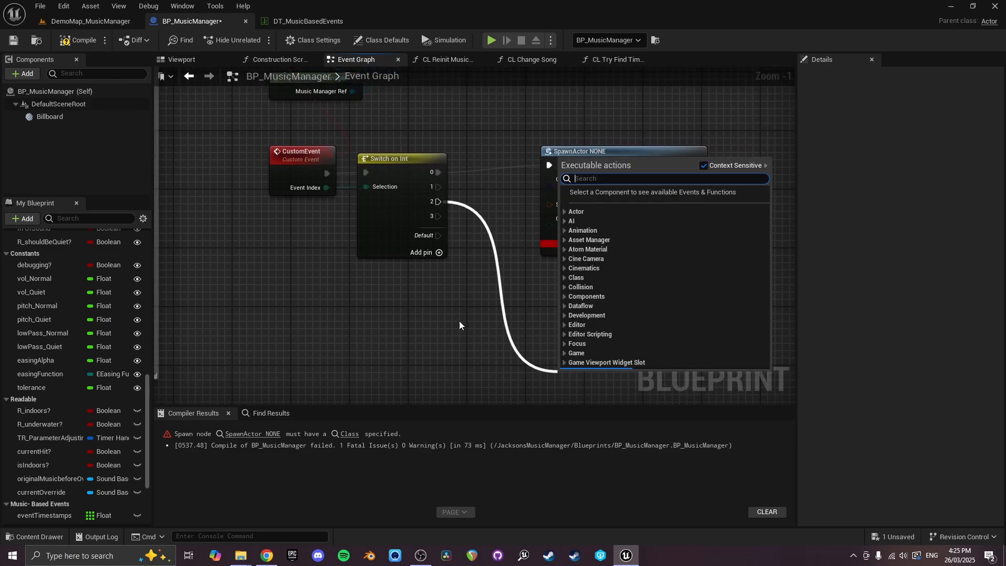
pyautogui.click(304, 295)
# Delete all the example nodes, from the Bind Event node to SpawnActor, and compile and save BP_MusicManager.
pyautogui.scroll(-3, 398, 357)
pyautogui.moveTo(595, 219); pyautogui.dragTo(595, 219)
pyautogui.scroll(3, 471, 301)
pyautogui.moveTo(444, 313); pyautogui.dragTo(607, 300, button='right')
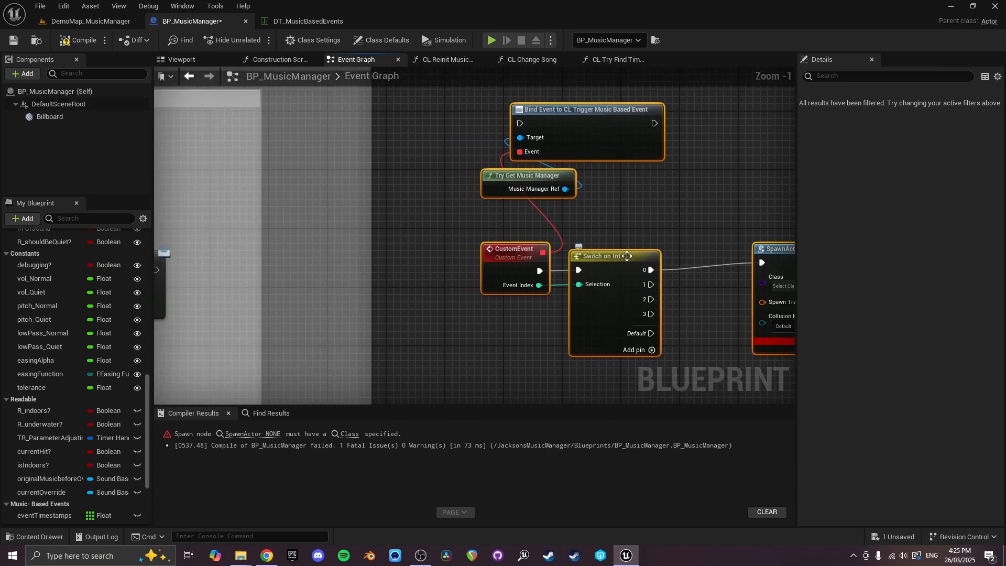
pyautogui.press('Delete')
pyautogui.moveTo(410, 294); pyautogui.dragTo(564, 279, button='right')
pyautogui.scroll(-2, 564, 279)
pyautogui.press('F7')
pyautogui.moveTo(483, 304); pyautogui.dragTo(612, 227, button='right')
pyautogui.hotkey('ctrl', 's')
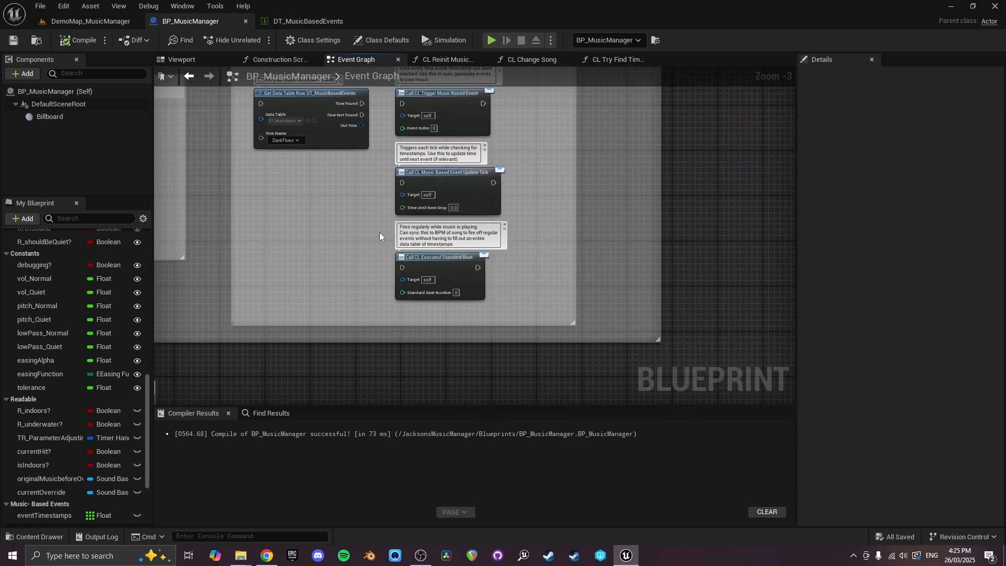
# Look over the Music-Synced Events group and the blueprint's music-based event variables and event dispatchers.
pyautogui.moveTo(269, 241); pyautogui.dragTo(538, 260, button='right')
pyautogui.scroll(-3, 361, 265)
pyautogui.scroll(3, 596, 245)
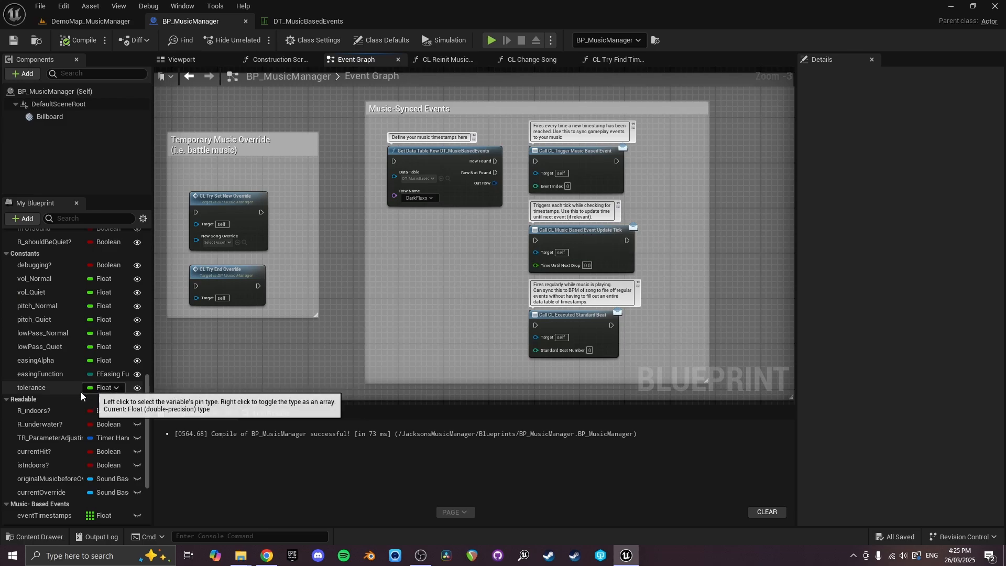
pyautogui.scroll(-4, 79, 393)
pyautogui.scroll(-5, 526, 332)
pyautogui.scroll(8, 462, 313)
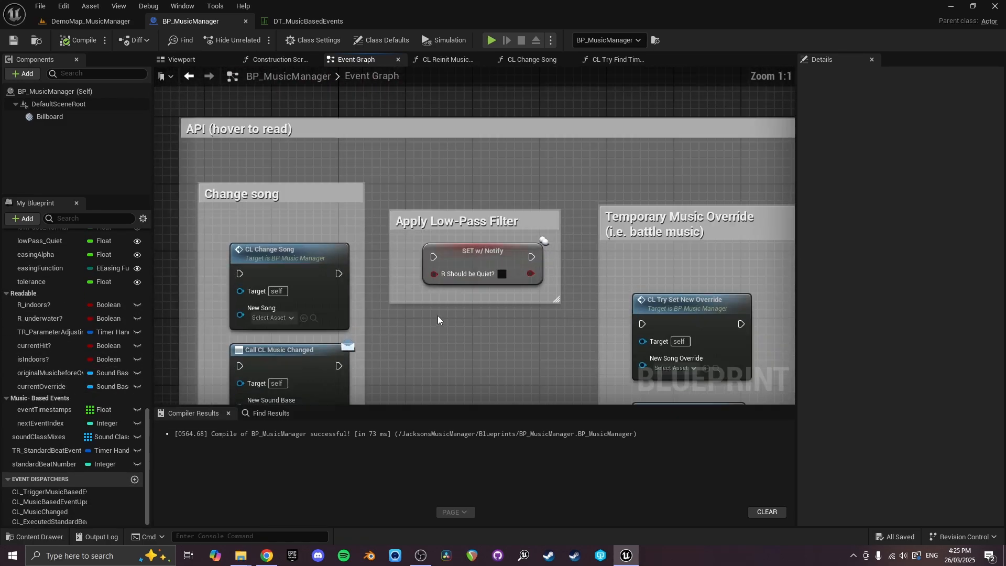
# Review the Change Song, Apply Low-Pass Filter and Temporary Music Override nodes, and the overall API layout.
pyautogui.moveTo(439, 316); pyautogui.dragTo(451, 215, button='right')
pyautogui.click(383, 195)
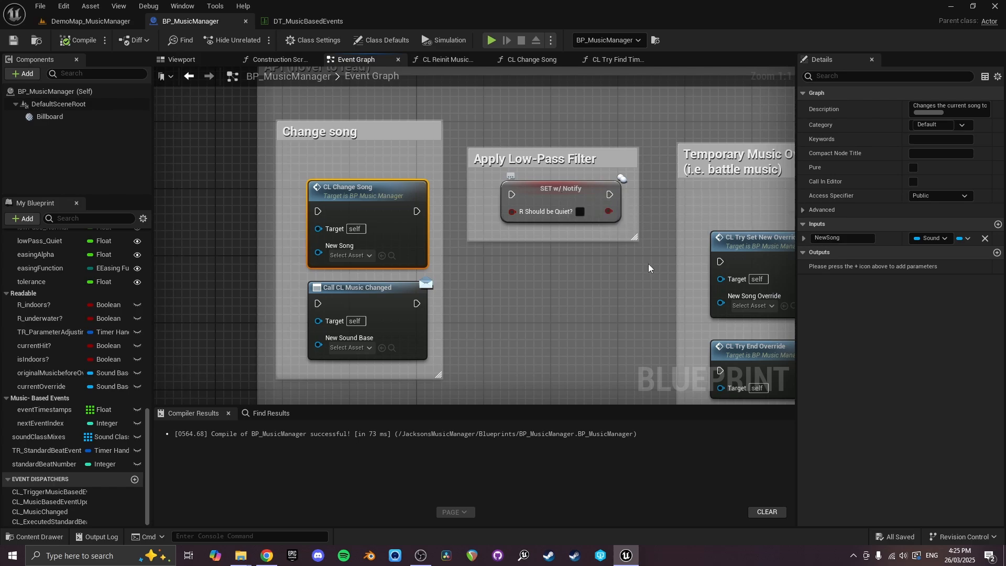
pyautogui.moveTo(652, 270); pyautogui.dragTo(467, 229, button='right')
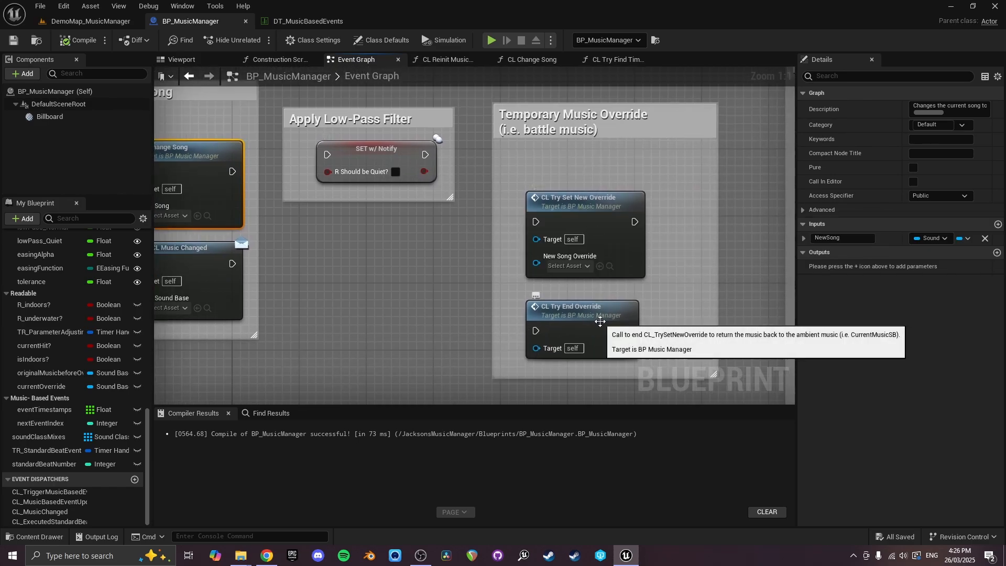
pyautogui.moveTo(582, 315); pyautogui.dragTo(360, 274, button='right')
pyautogui.scroll(-5, 438, 270)
pyautogui.moveTo(438, 269); pyautogui.dragTo(555, 196, button='right')
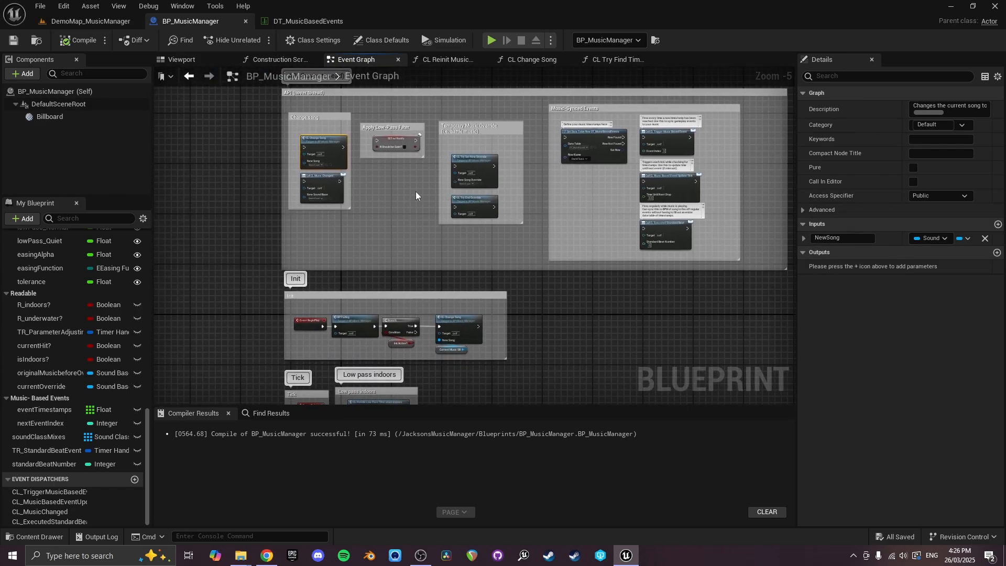
pyautogui.moveTo(349, 138); pyautogui.dragTo(379, 131, button='right')
# Close BP_MusicManager and DT_MusicBasedEvents, and open the JacksonsFunctions Content folder under Plugins.
pyautogui.click(246, 21)
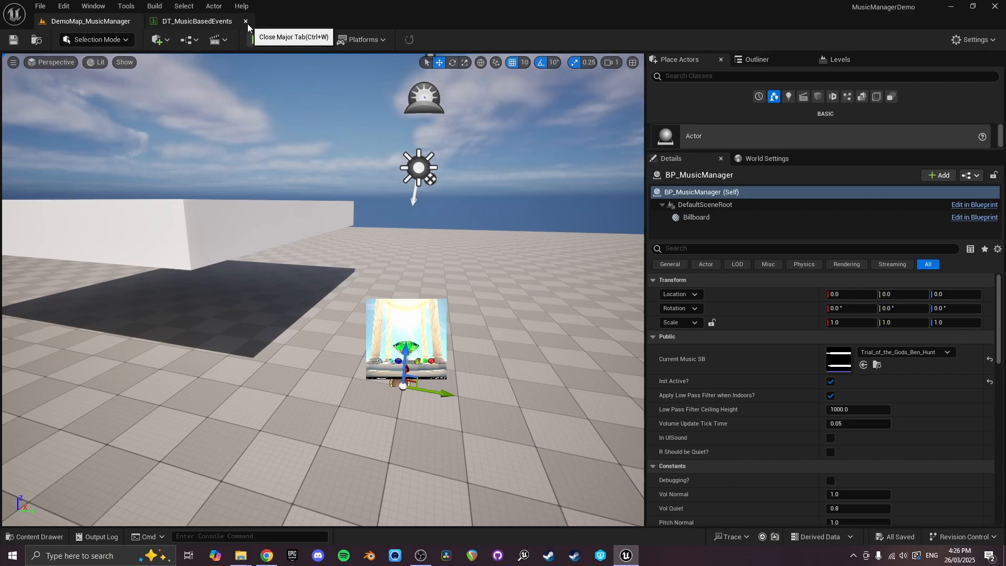
pyautogui.moveTo(357, 183); pyautogui.dragTo(395, 183, button='right')
pyautogui.hotkey('ctrl', 'space')
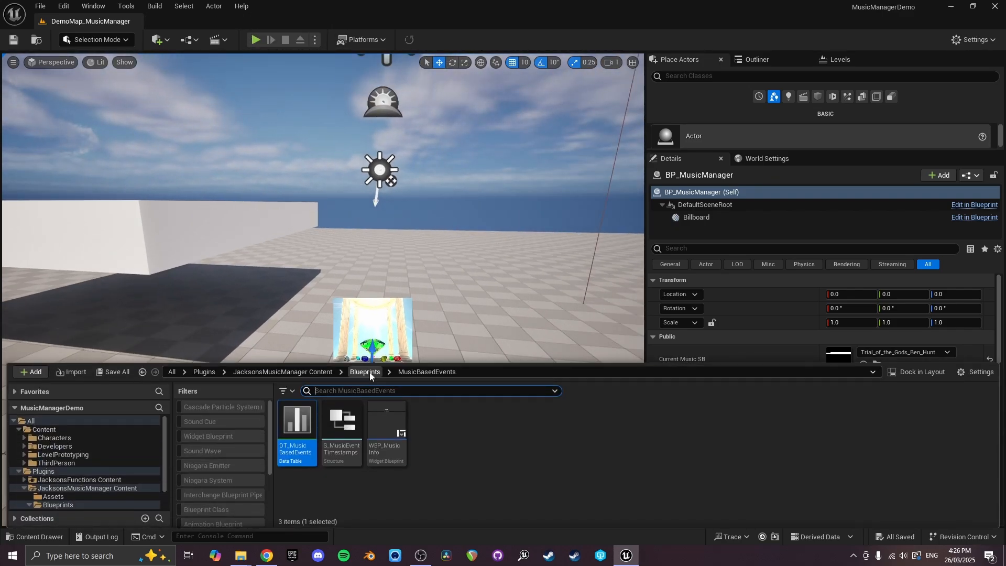
pyautogui.click(367, 372)
pyautogui.click(299, 372)
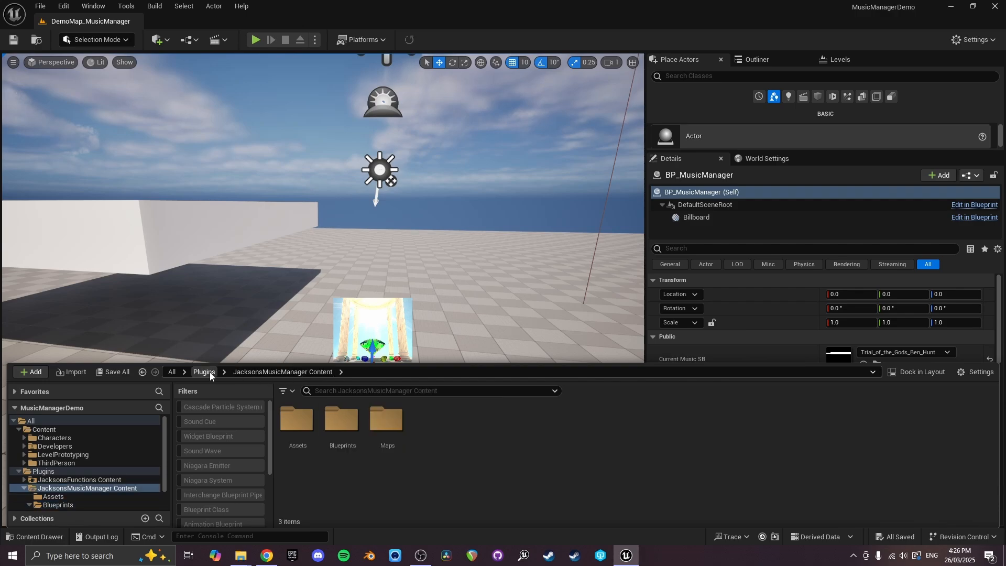
pyautogui.click(204, 372)
pyautogui.doubleClick(297, 422)
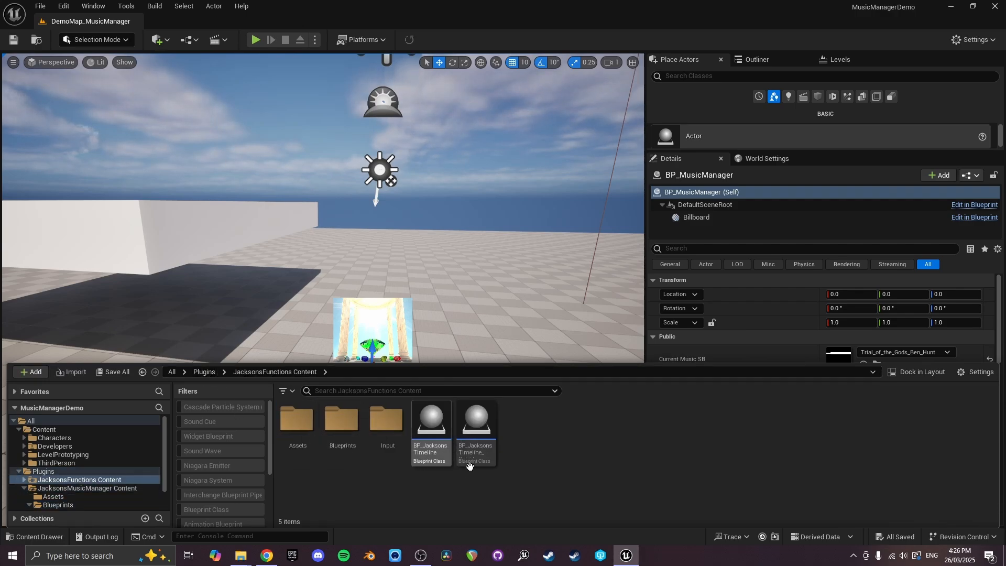
# Look through the Blueprints and Assets folders of JacksonsFunctions Content, and return to its root folder.
pyautogui.doubleClick(343, 422)
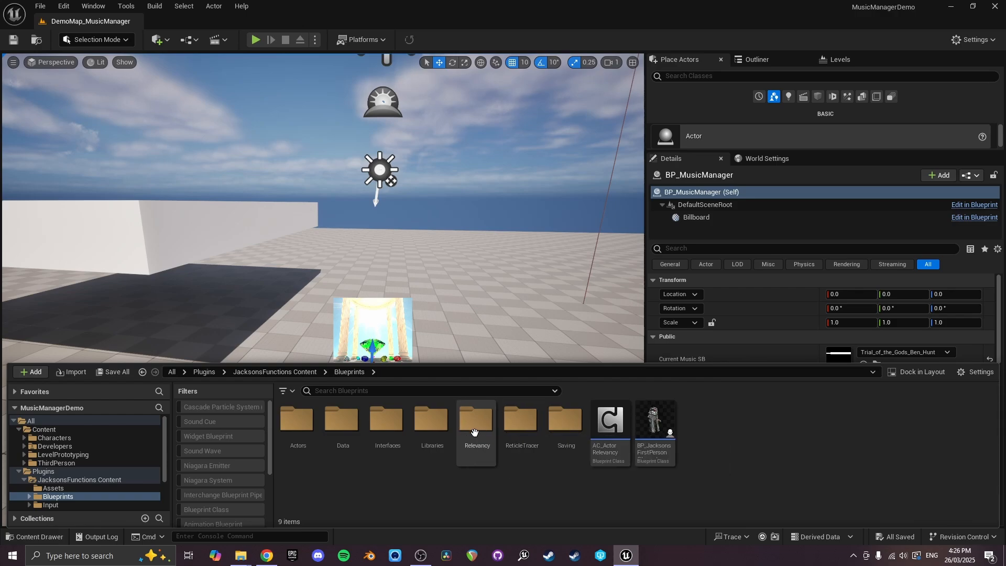
pyautogui.click(306, 372)
pyautogui.doubleClick(313, 429)
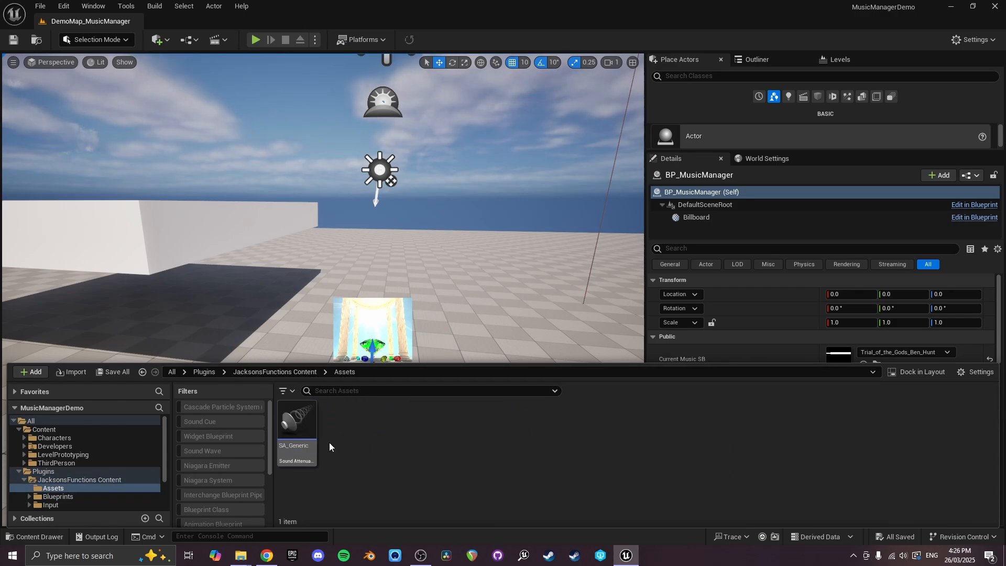
pyautogui.click(293, 372)
pyautogui.doubleClick(341, 420)
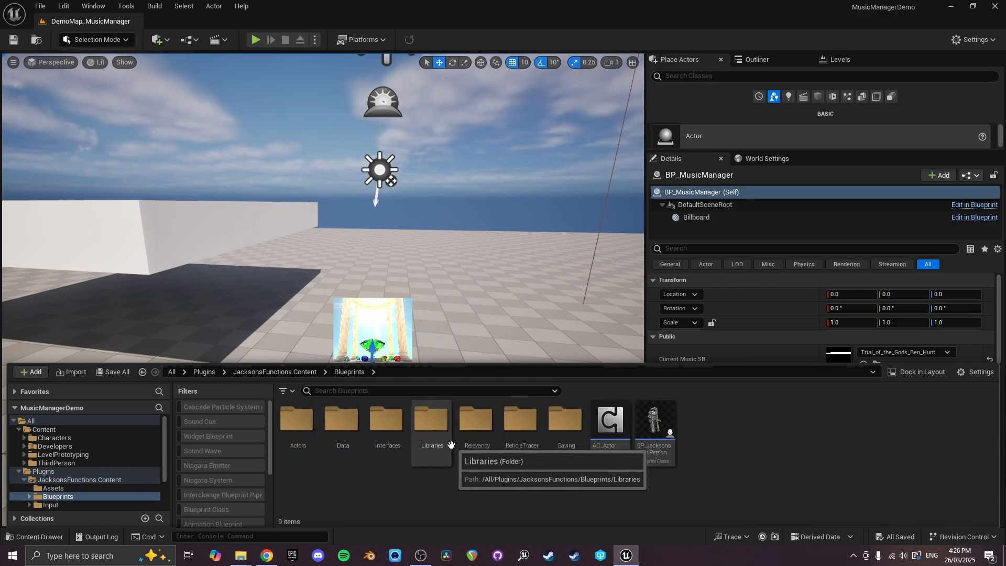
pyautogui.click(299, 374)
pyautogui.moveTo(423, 554)
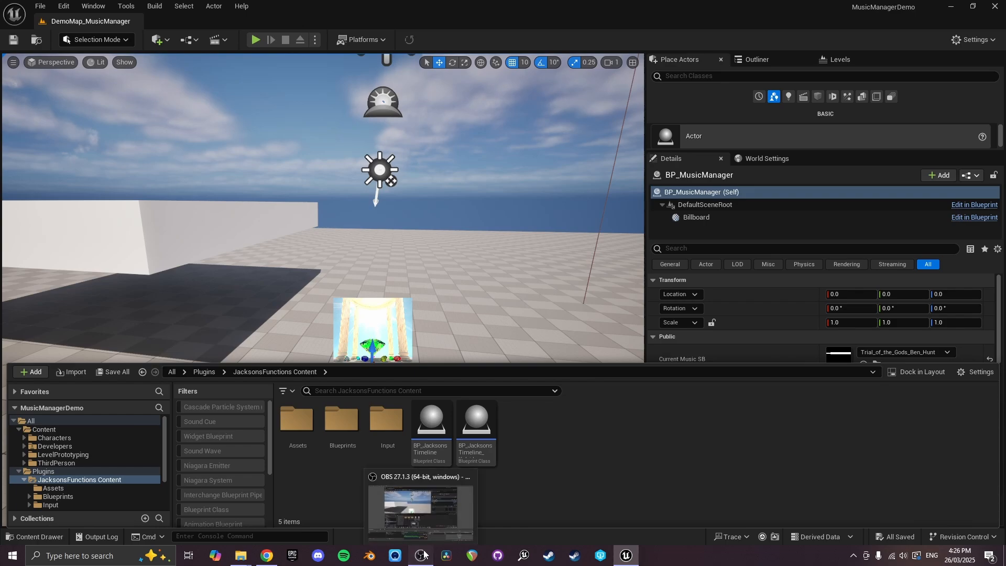
pyautogui.click(430, 511)
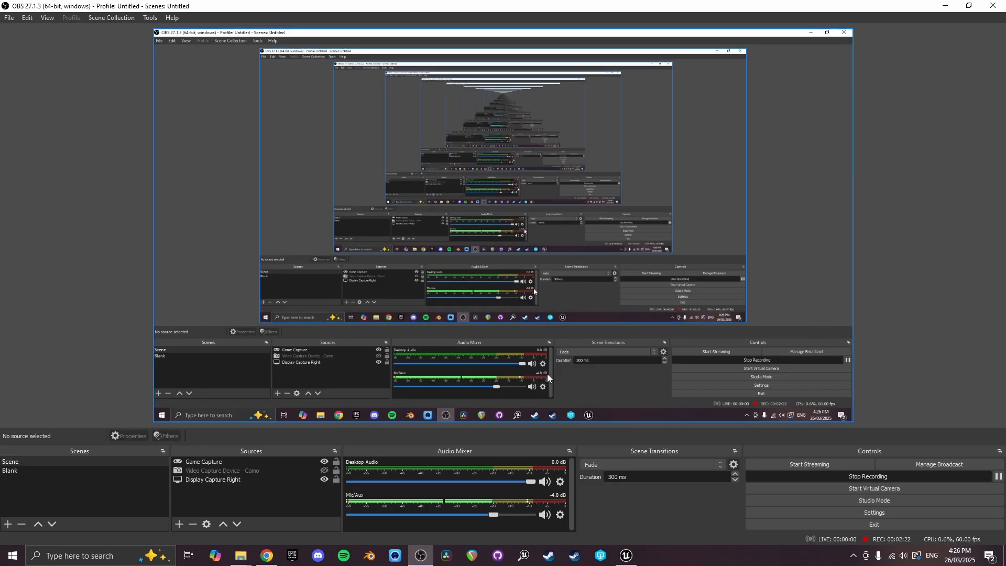